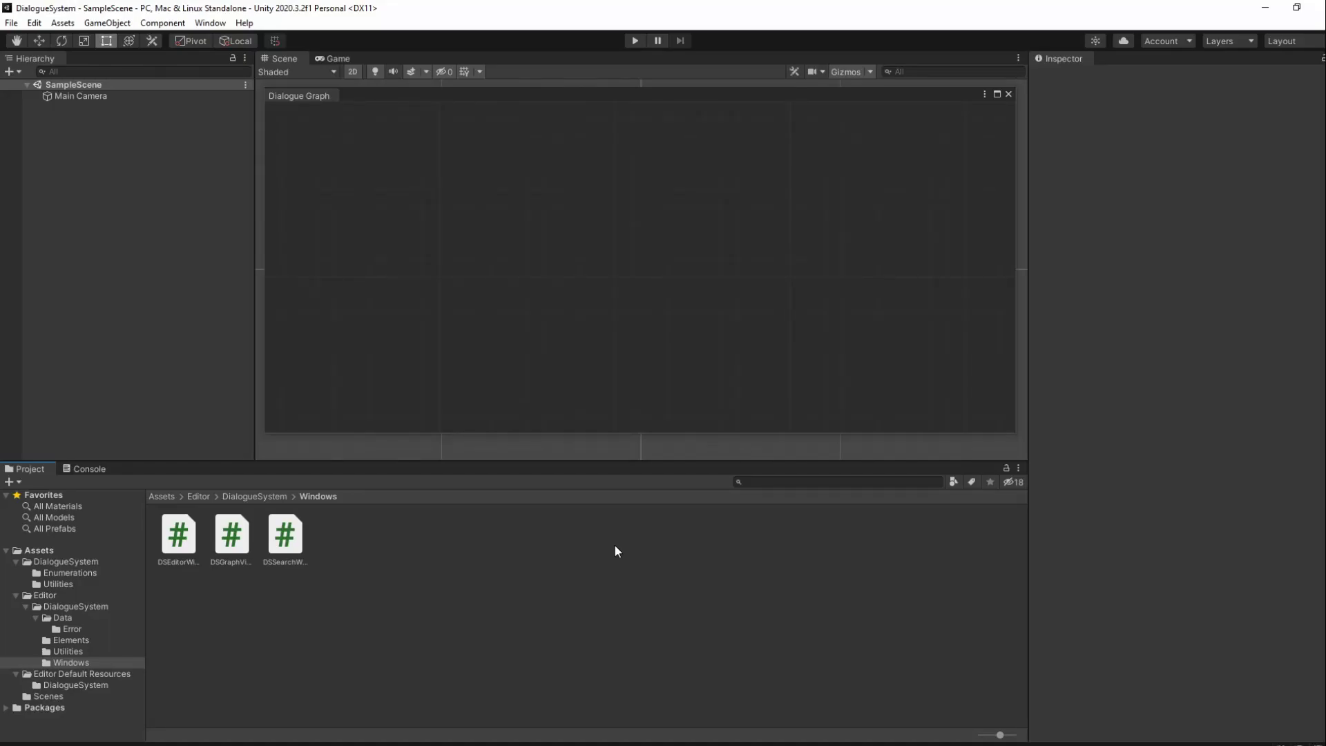
Step: Add two dialogue nodes and link the first node's Next Dialogue to the second
right_click(408, 220)
left_click(433, 229)
right_click(679, 238)
left_click(768, 358)
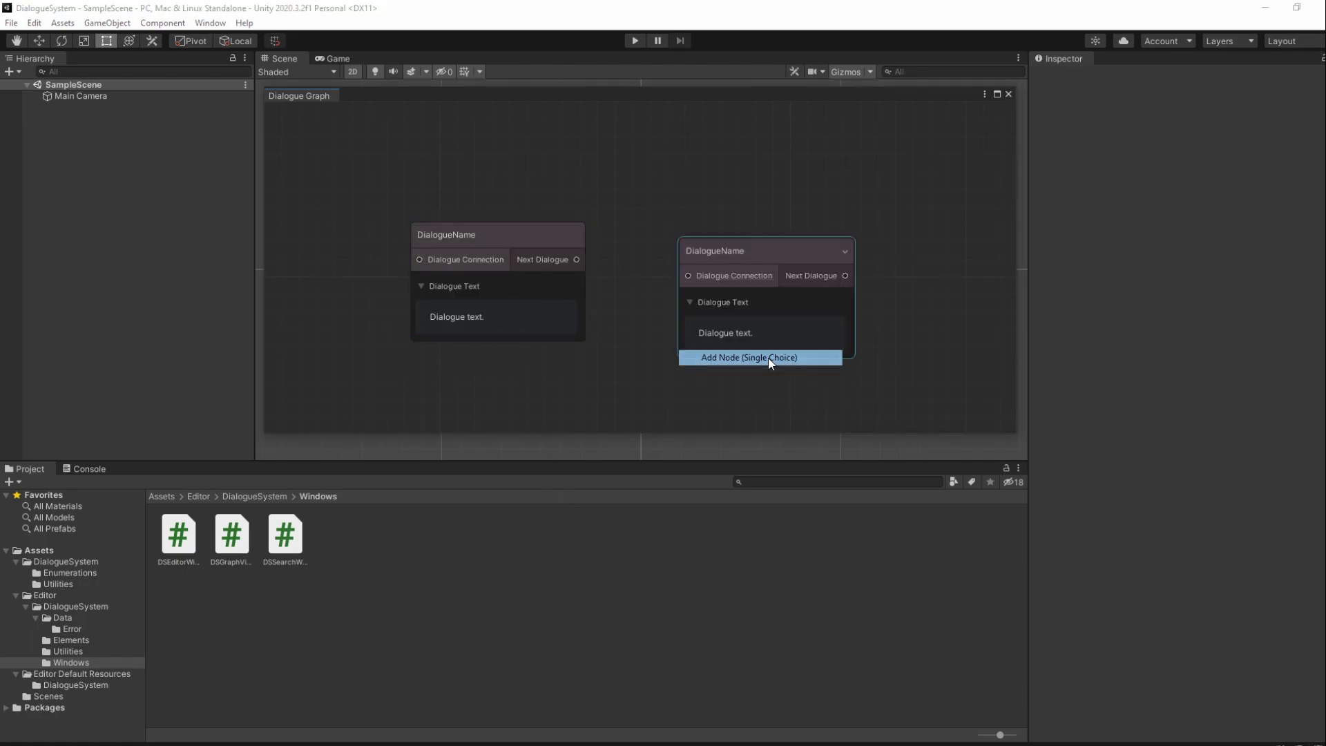
left_click_drag(577, 259, 687, 276)
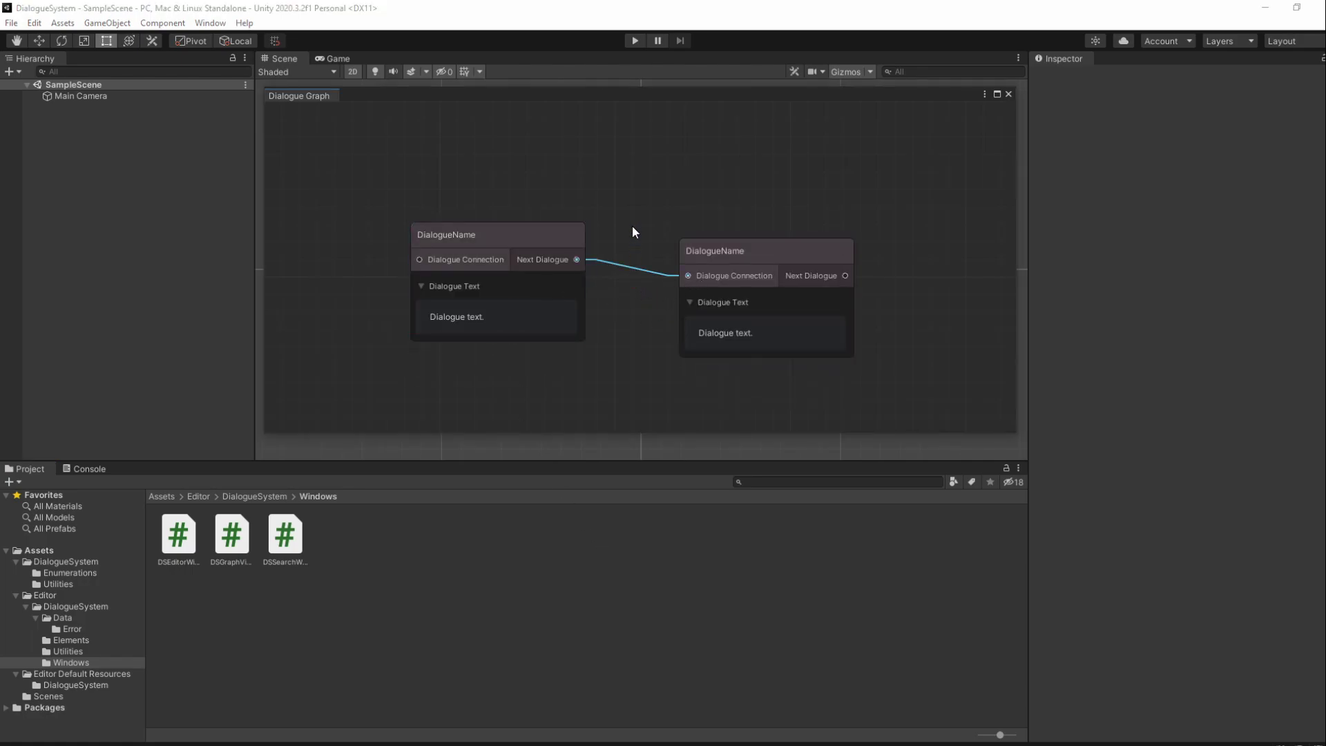
right_click(634, 269)
key("Escape")
Step: Delete both dialogue nodes, leaving the graph empty
left_click_drag(501, 174, 510, 365)
right_click(540, 245)
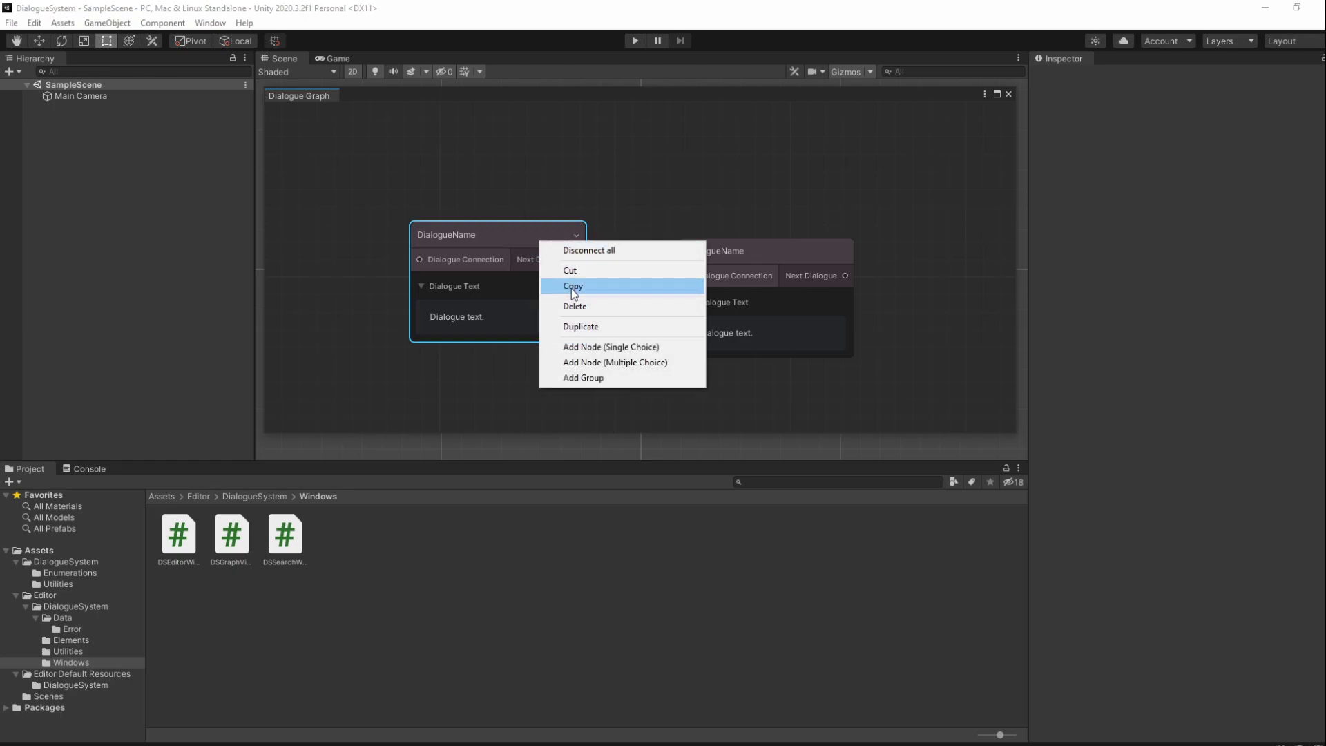
left_click(580, 306)
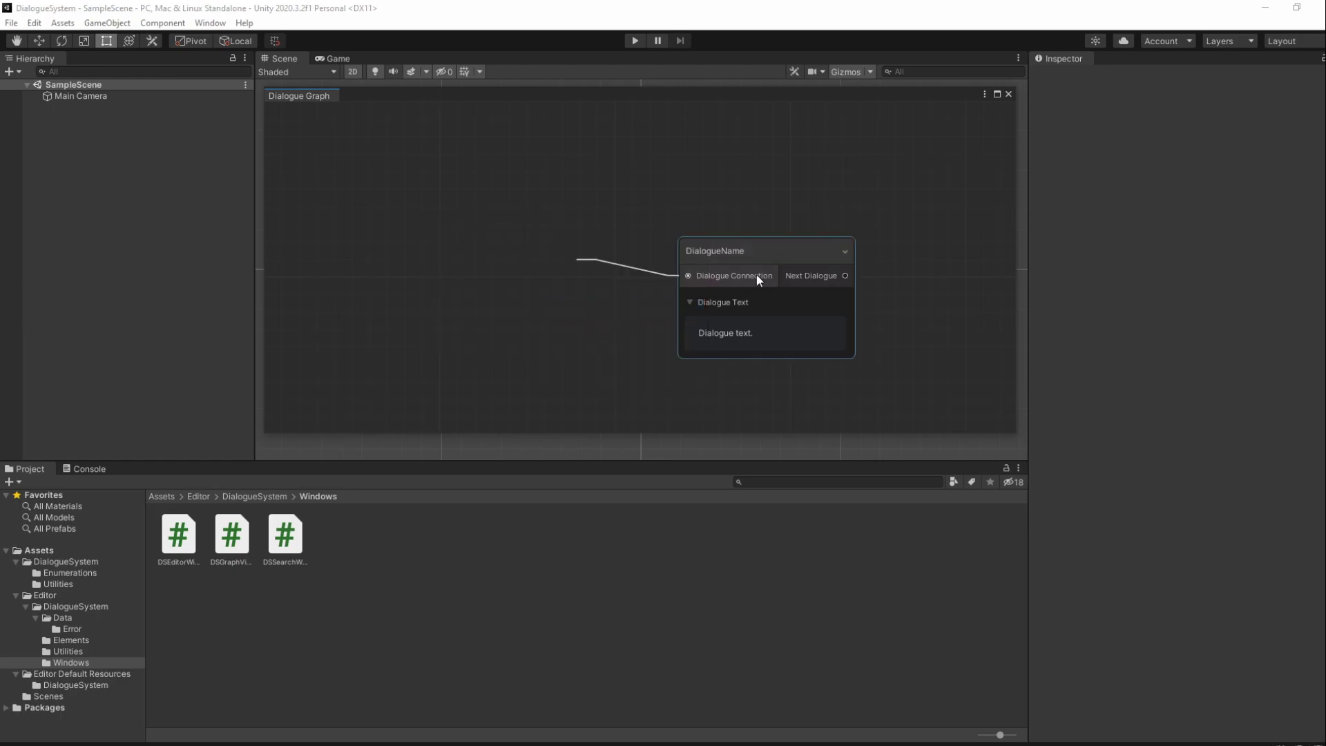
left_click_drag(808, 260, 800, 250)
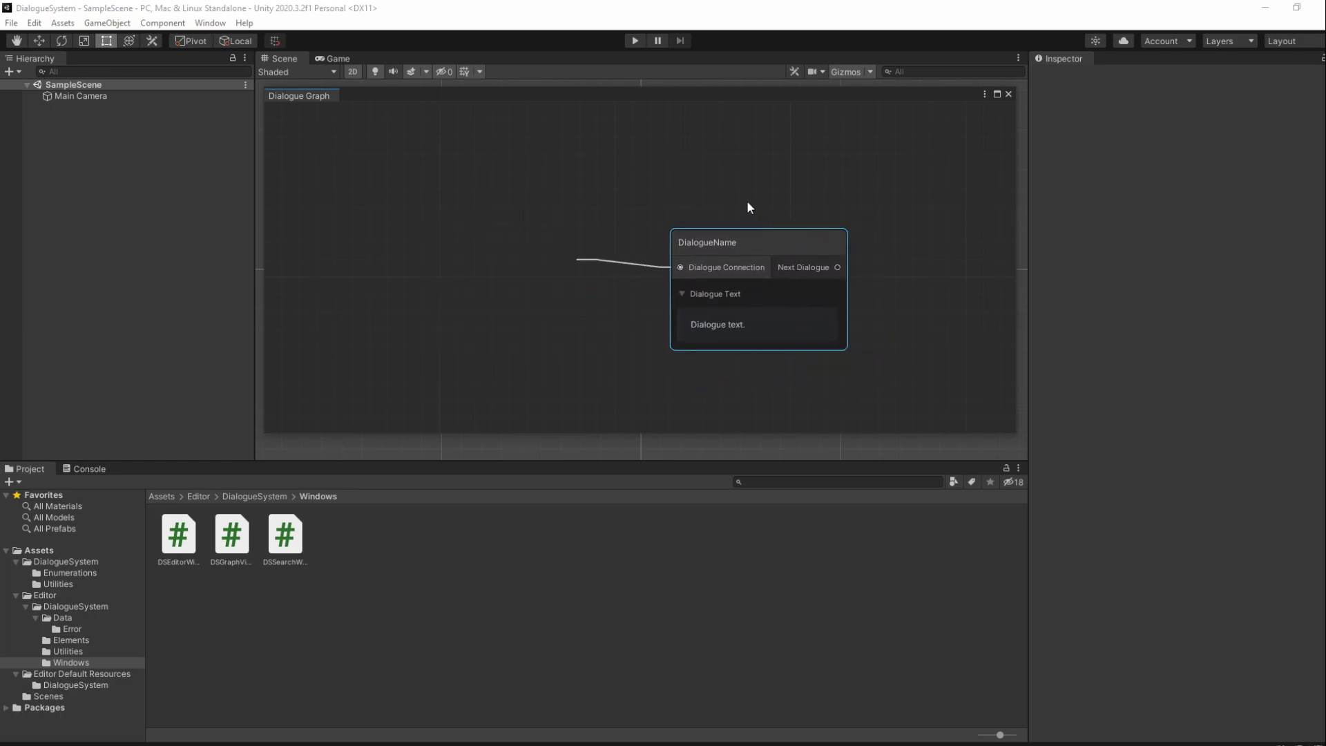
mouse_move(599, 260)
left_mouse_down()
mouse_move(596, 324)
mouse_move(860, 405)
left_mouse_up()
key("Delete")
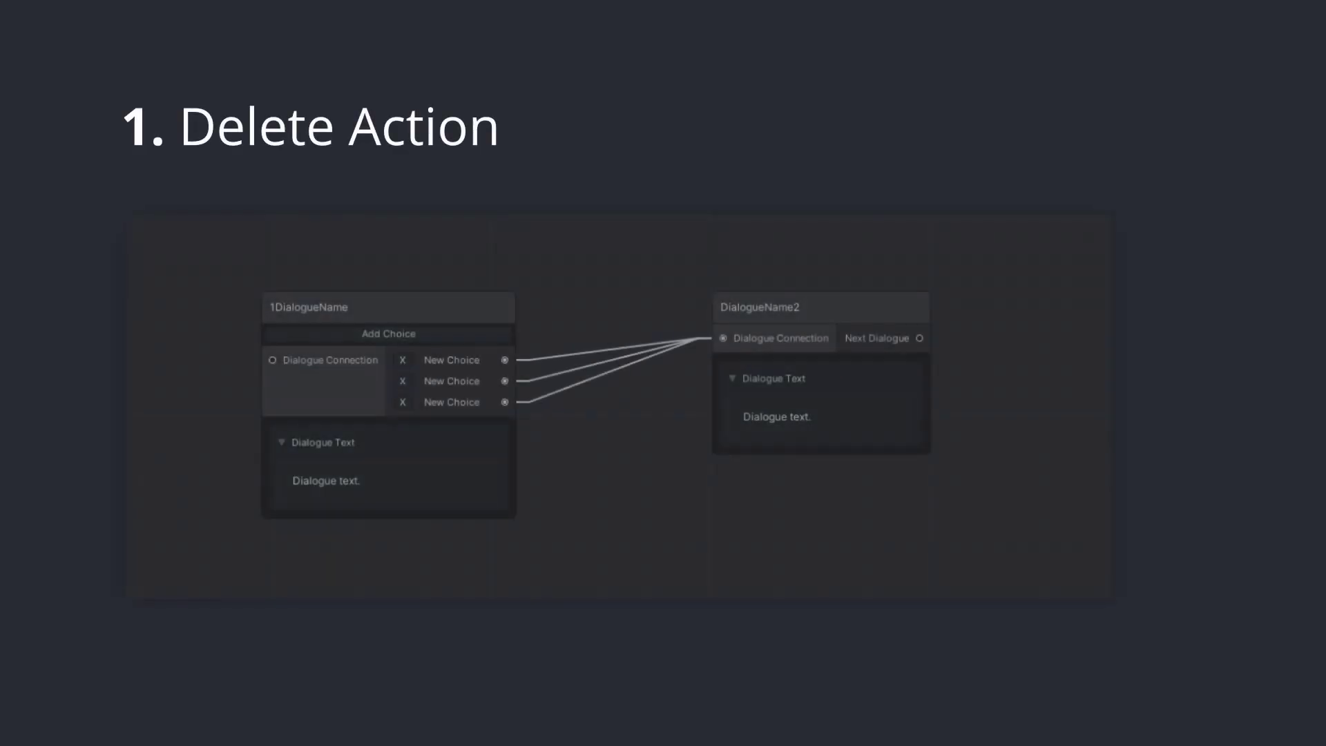
Step: Delete the two connections, then delete the DialogueName1 node
right_click(587, 351)
left_click(611, 361)
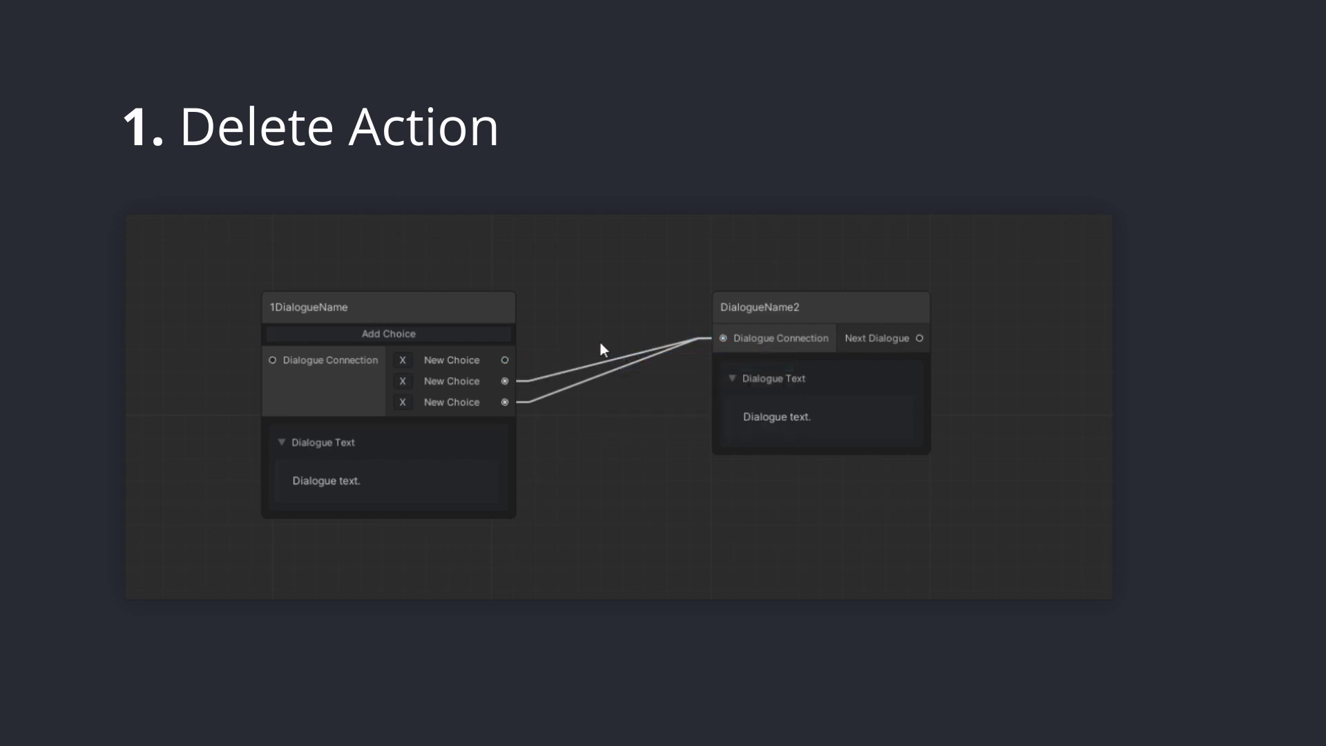
left_click(594, 363)
right_click(594, 364)
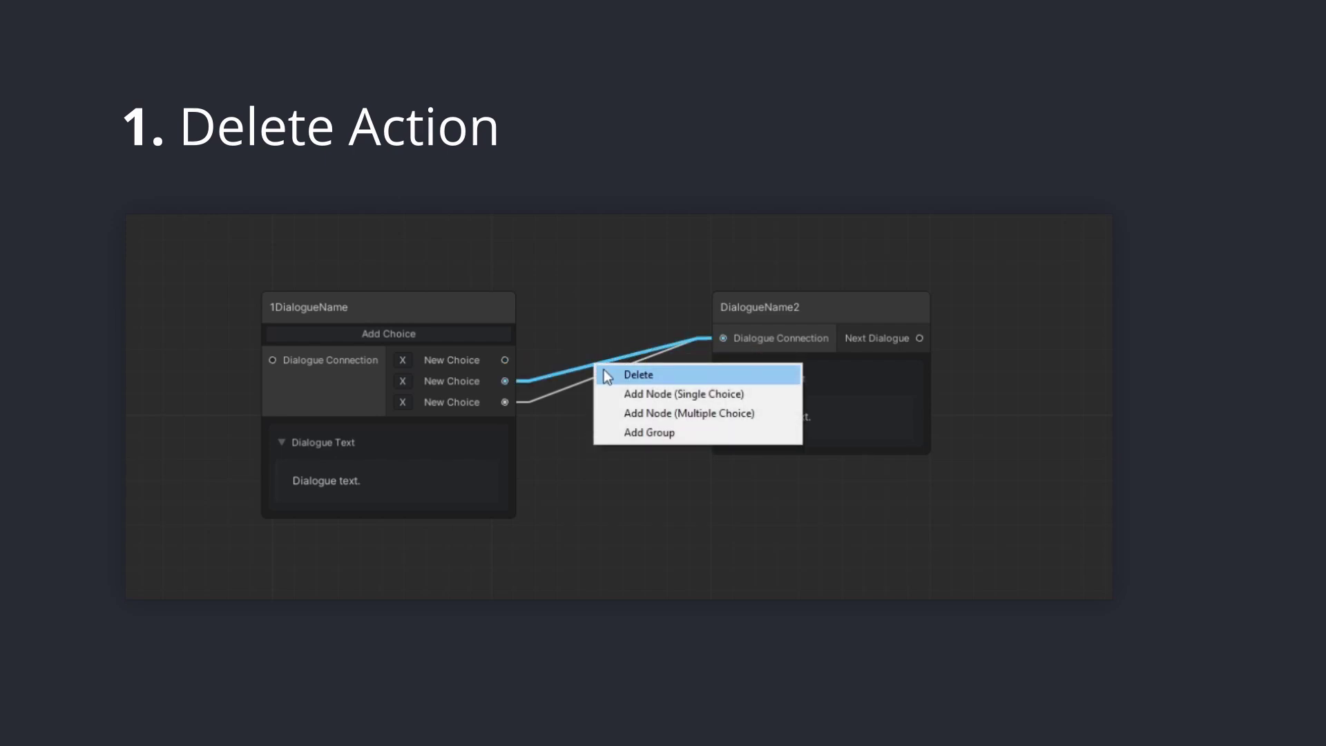
left_click(611, 373)
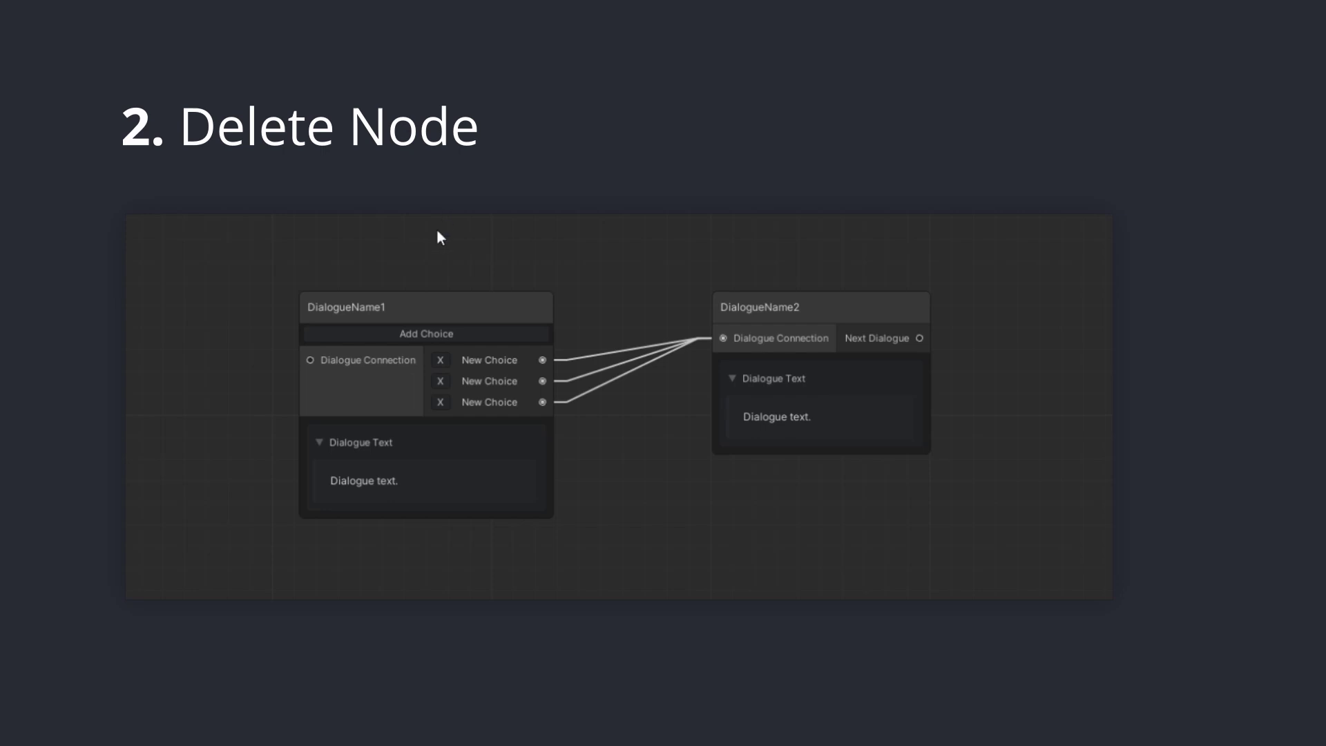
left_click_drag(424, 255, 424, 547)
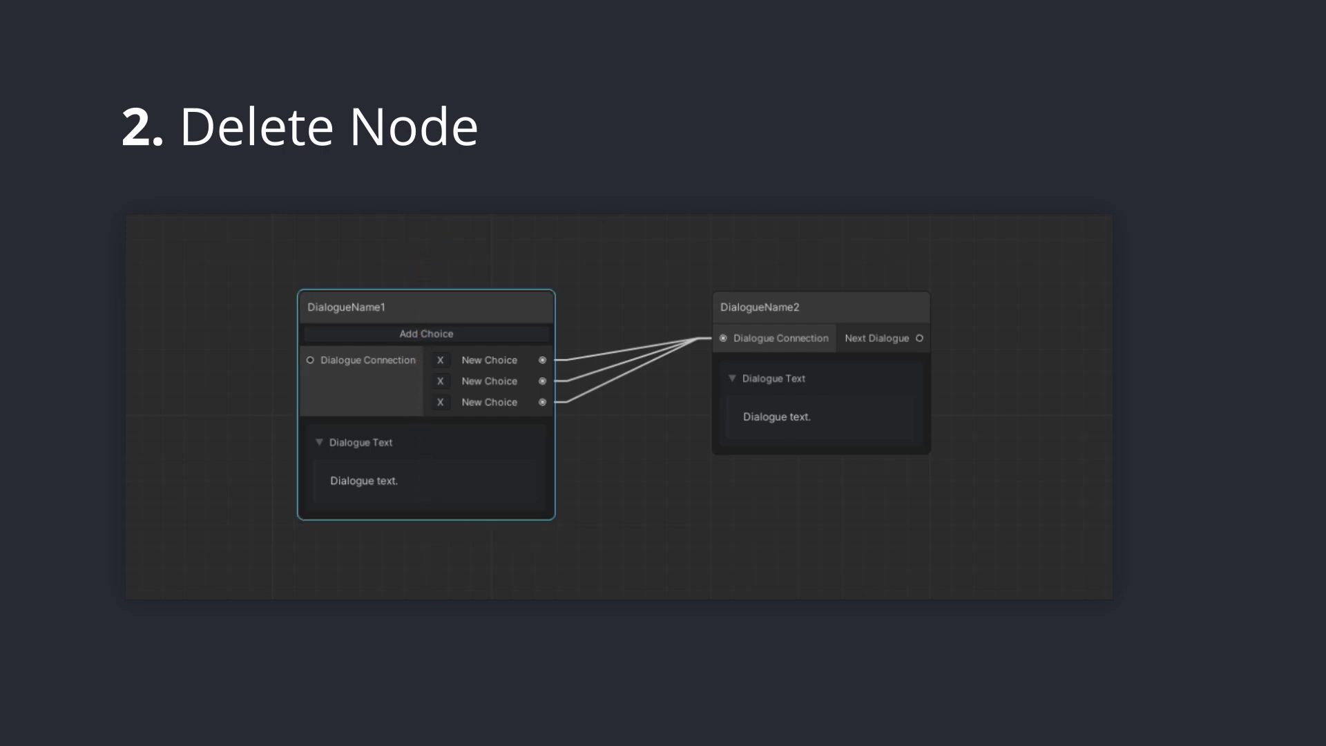
key("Delete")
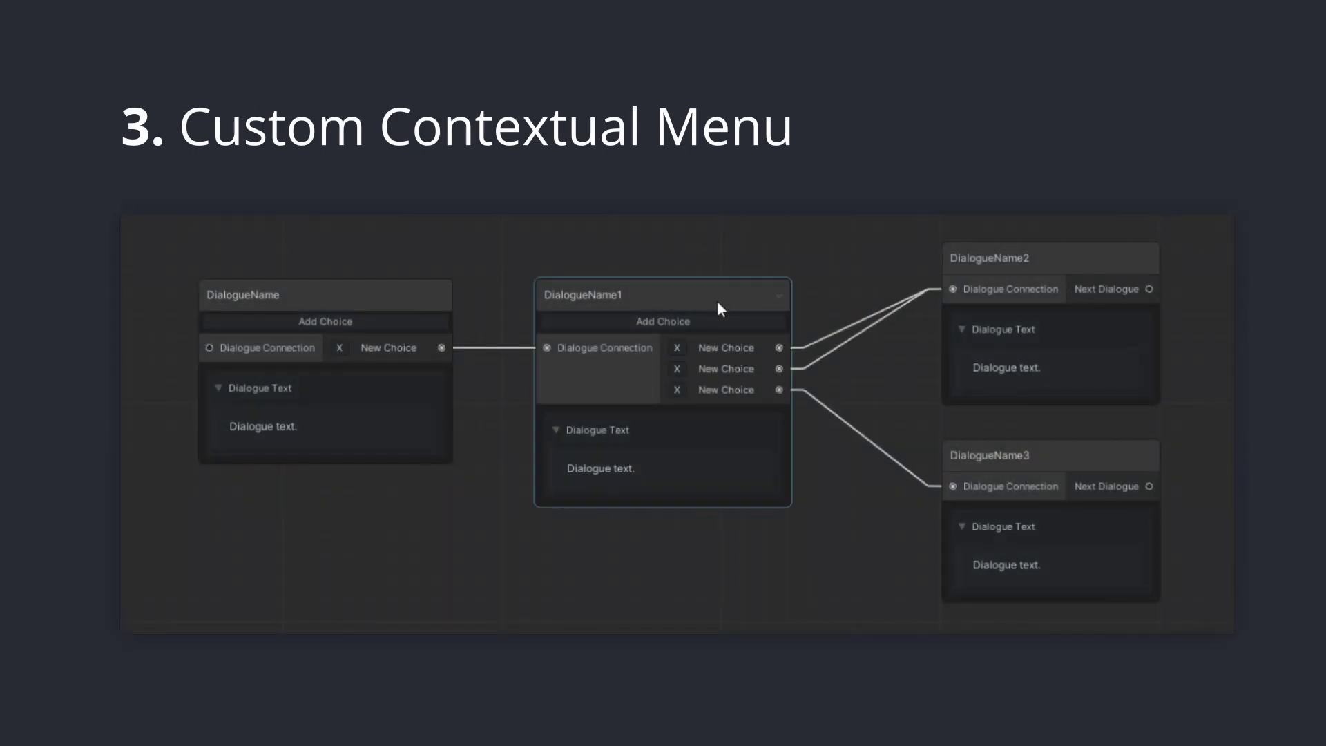
Step: Use DialogueName1's Disconnect Input Ports and Disconnect Output Ports menu actions
right_click(719, 302)
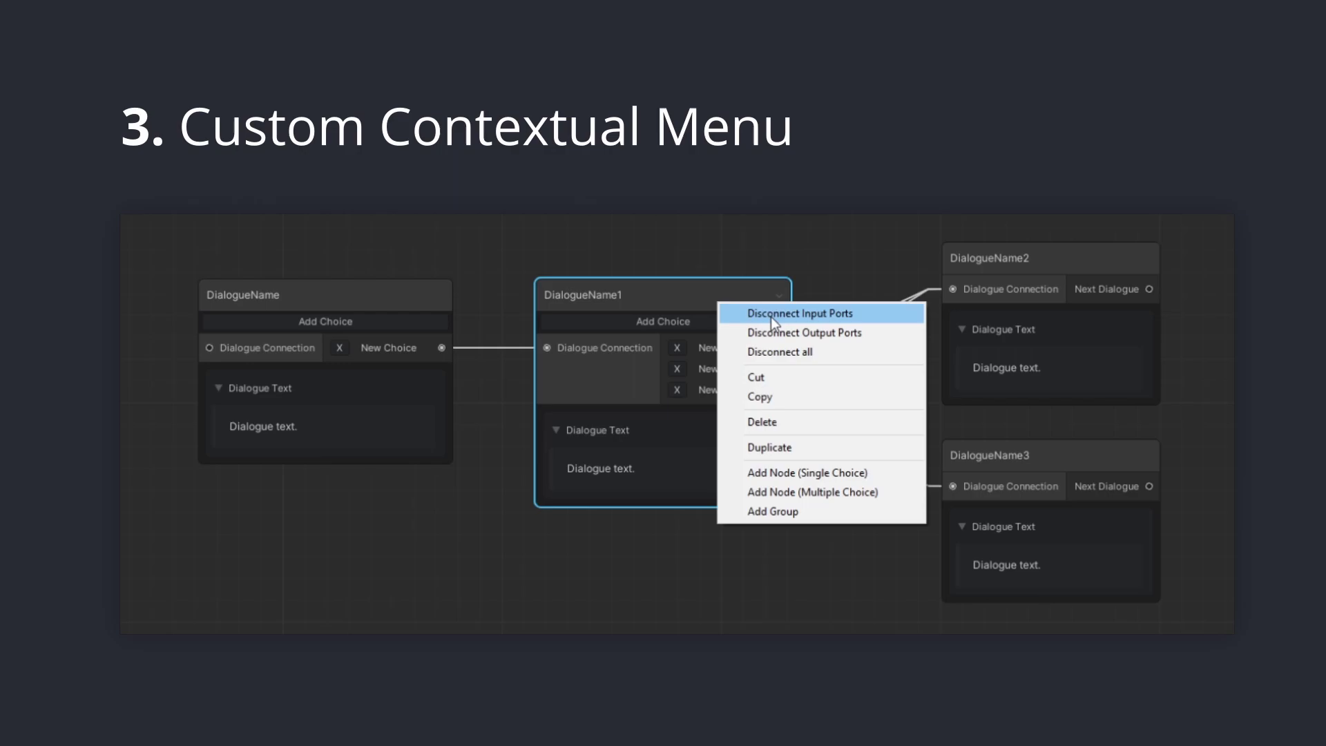
left_click(771, 316)
right_click(738, 293)
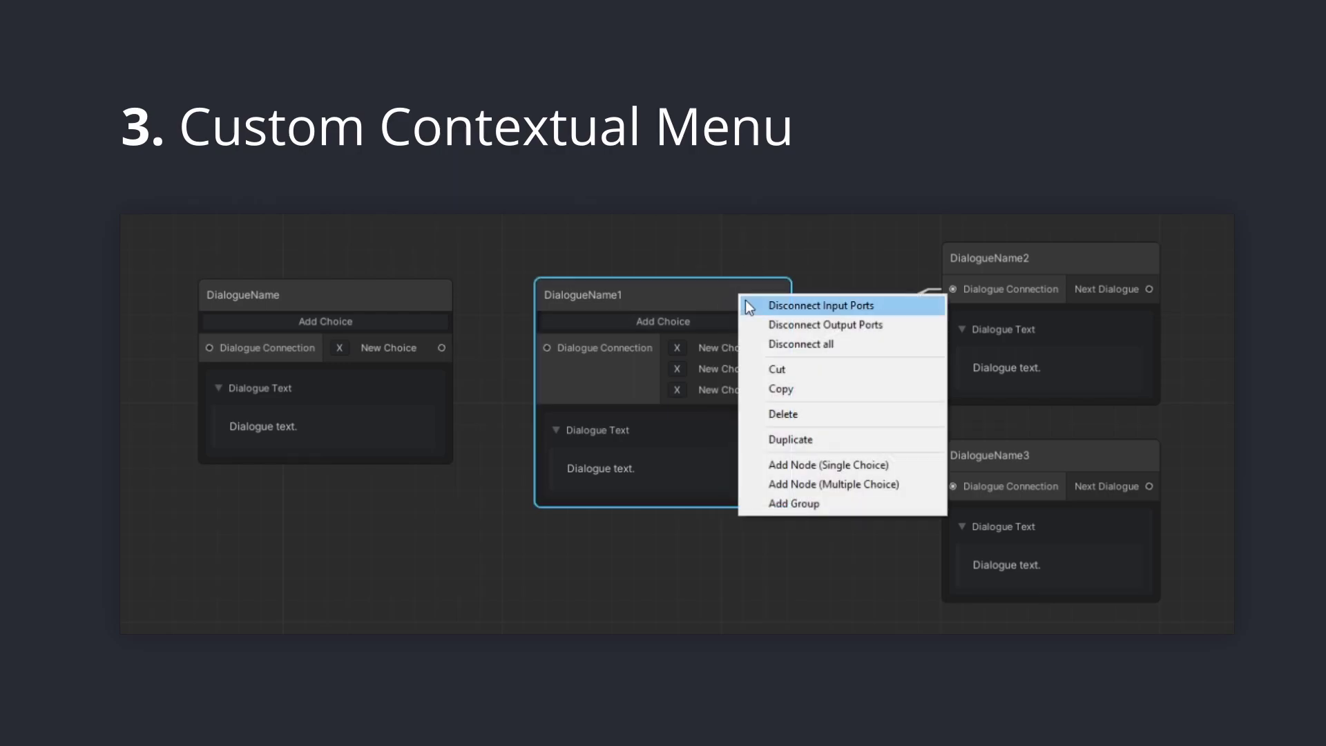
left_click(772, 322)
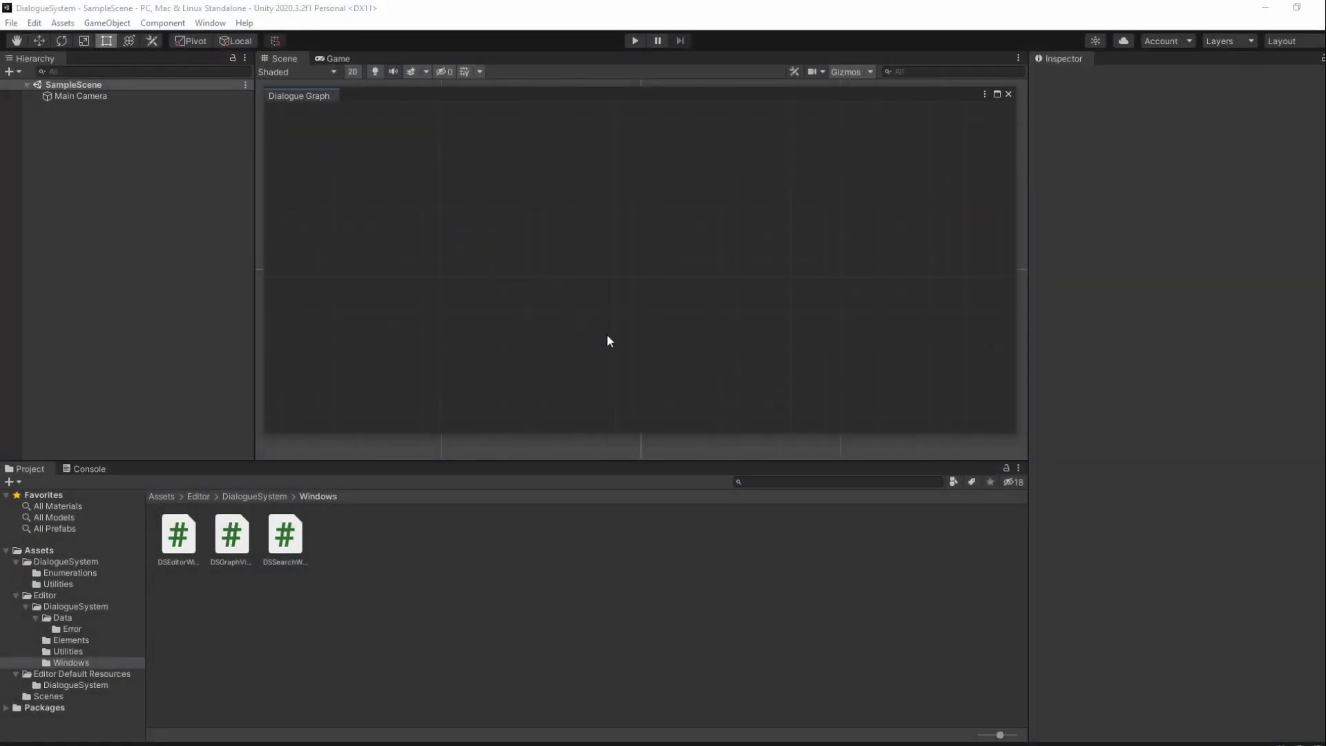
Step: Open DSGraphView.cs and go to the OnElementsDeleted method declaration
double_click(234, 534)
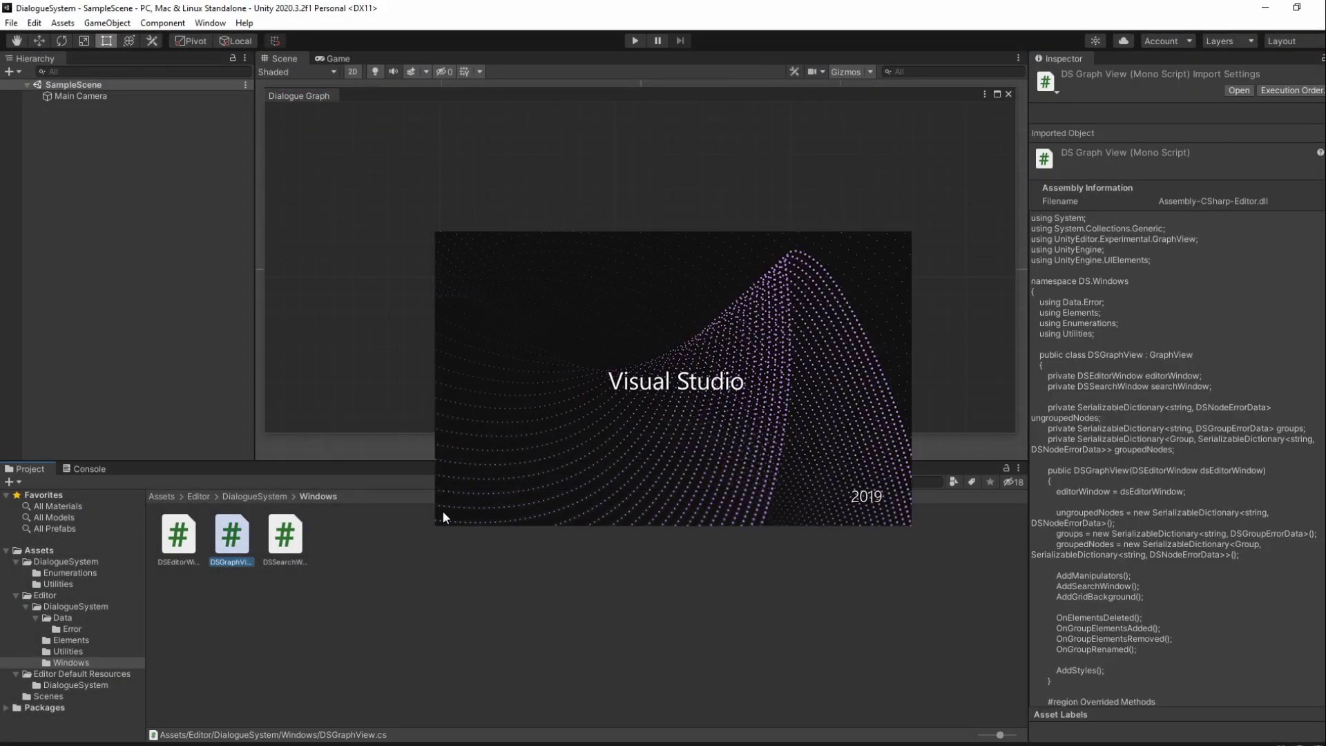
scroll(587, 546, "up", 3)
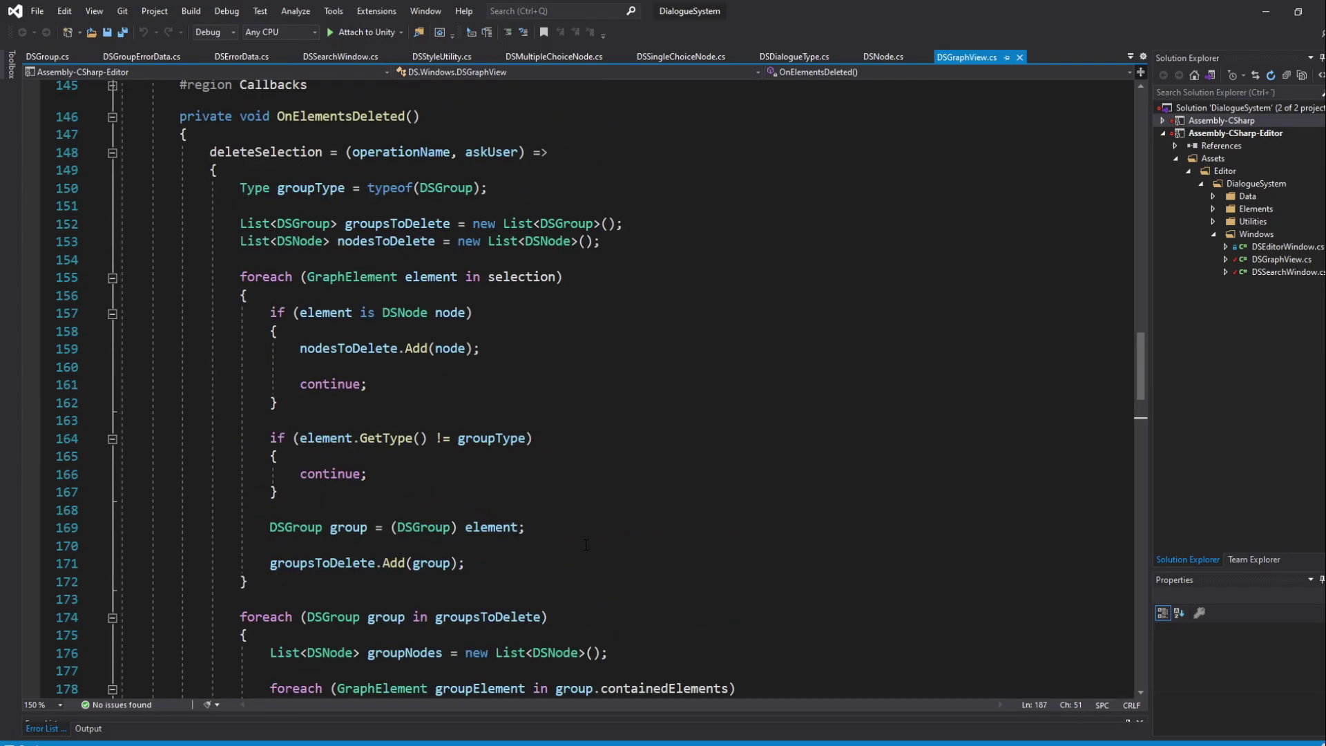
scroll(587, 546, "down", 3)
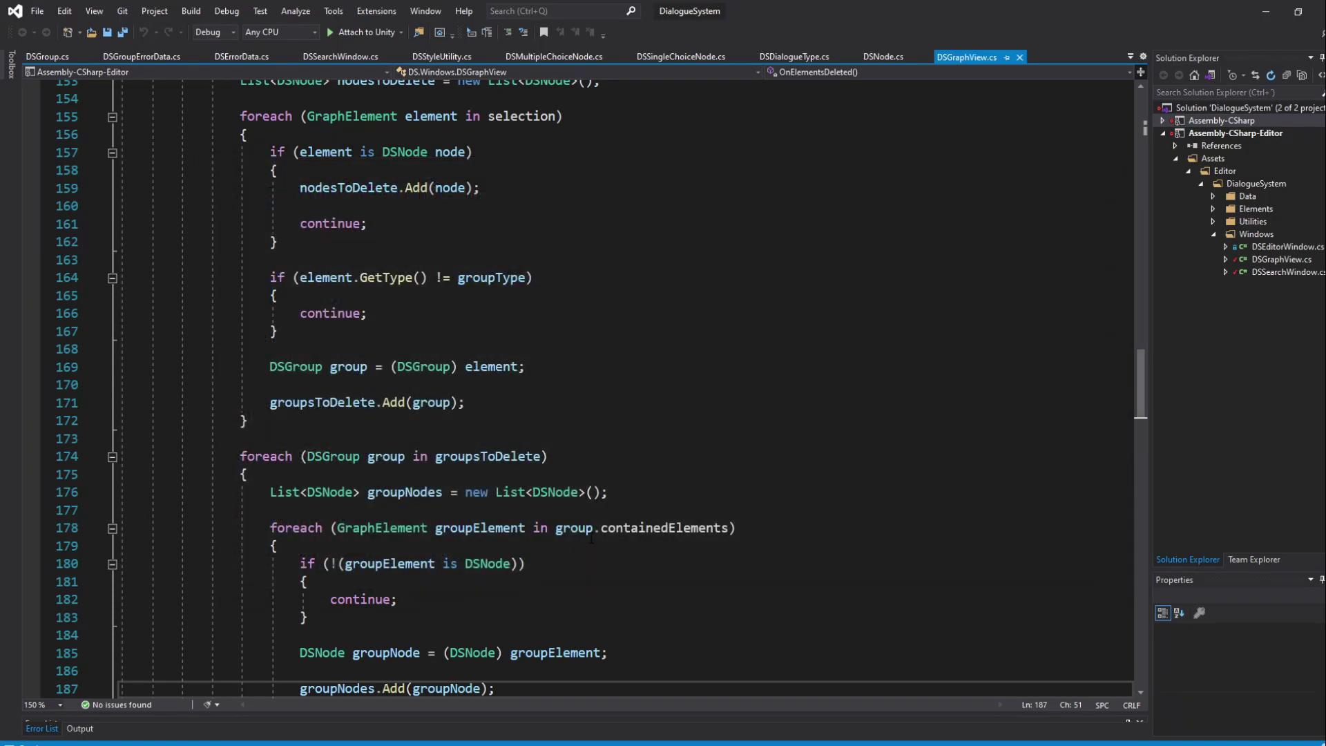
scroll(592, 540, "up", 1)
scroll(591, 540, "up", 3)
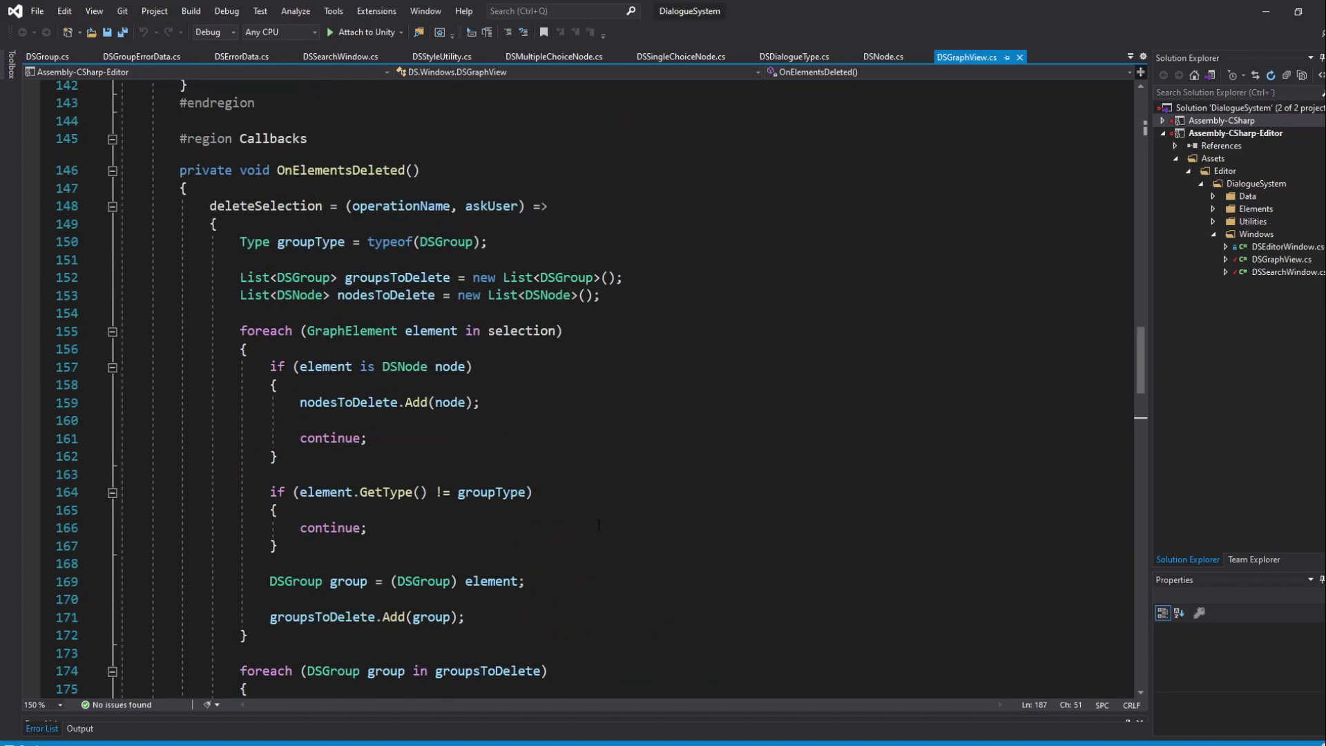
left_click(663, 170)
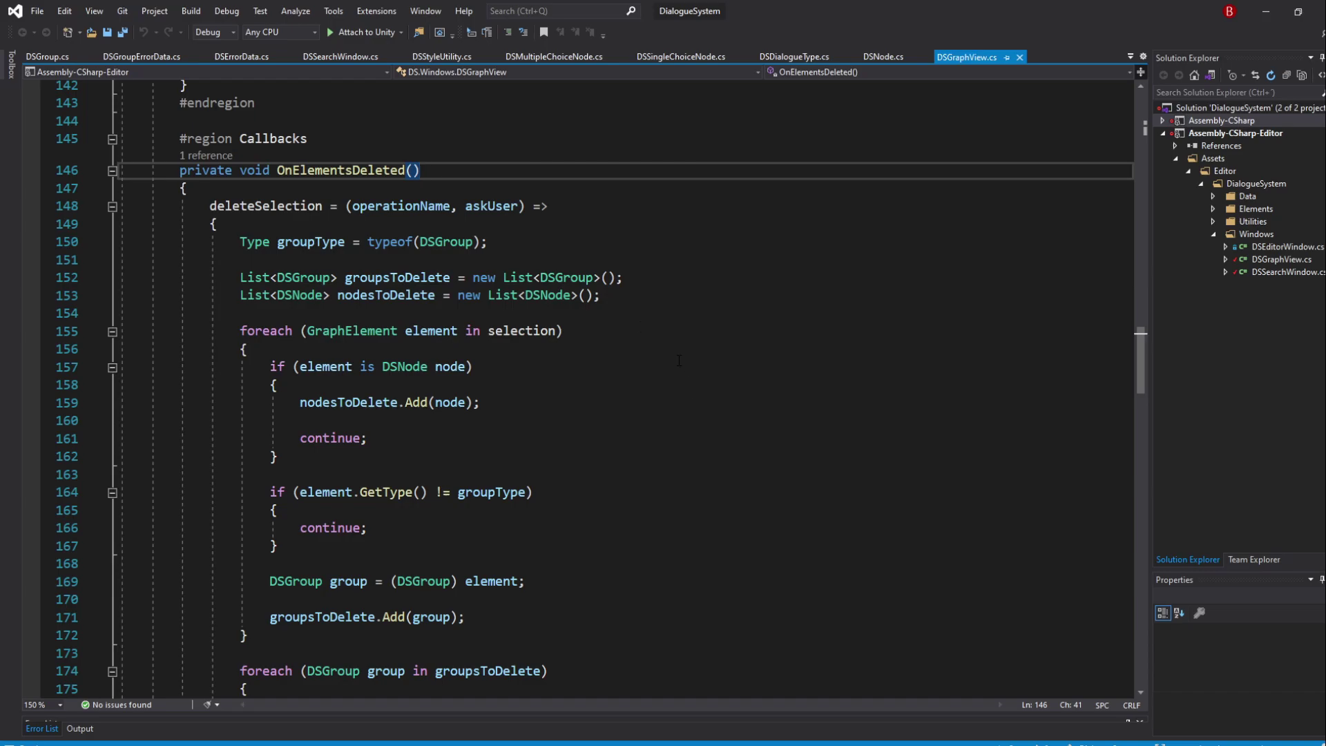
Step: Declare an edgeType variable and an edgesToDelete list in OnElementsDeleted
left_click(553, 249)
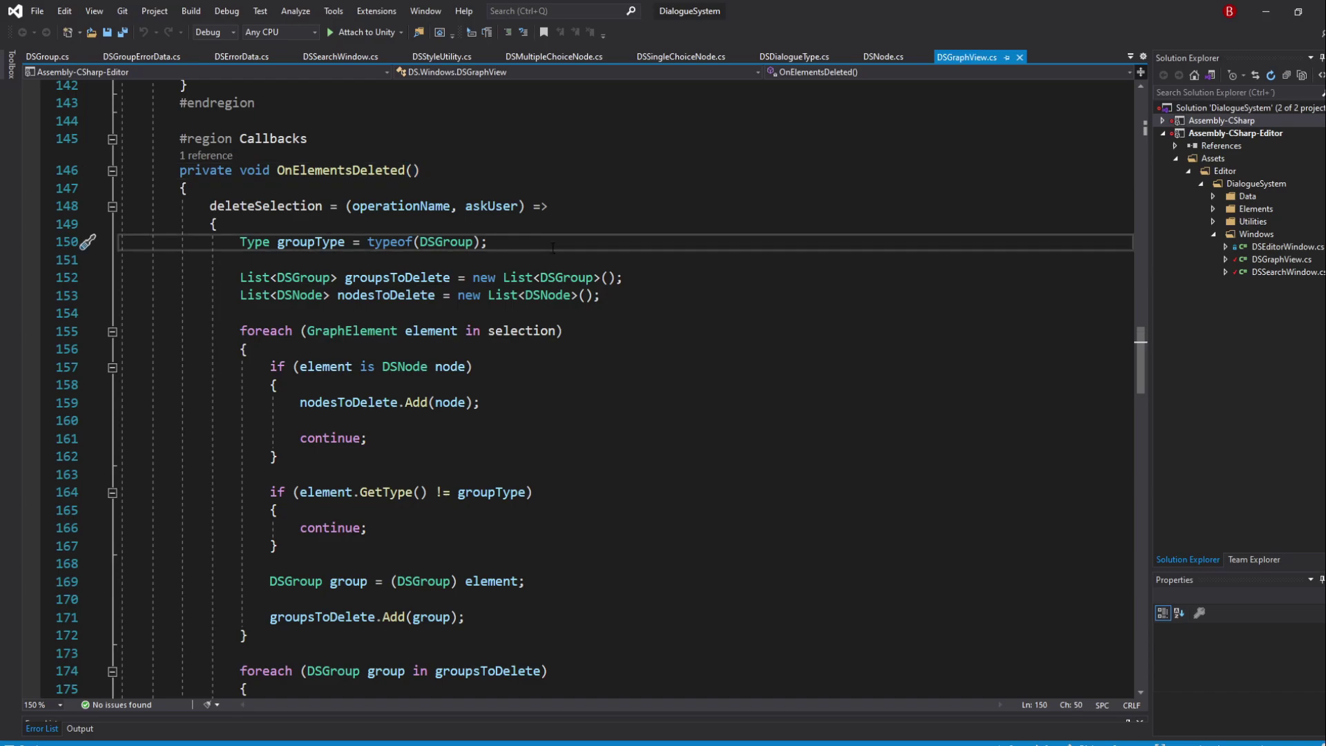
key("Return")
type("Type edge")
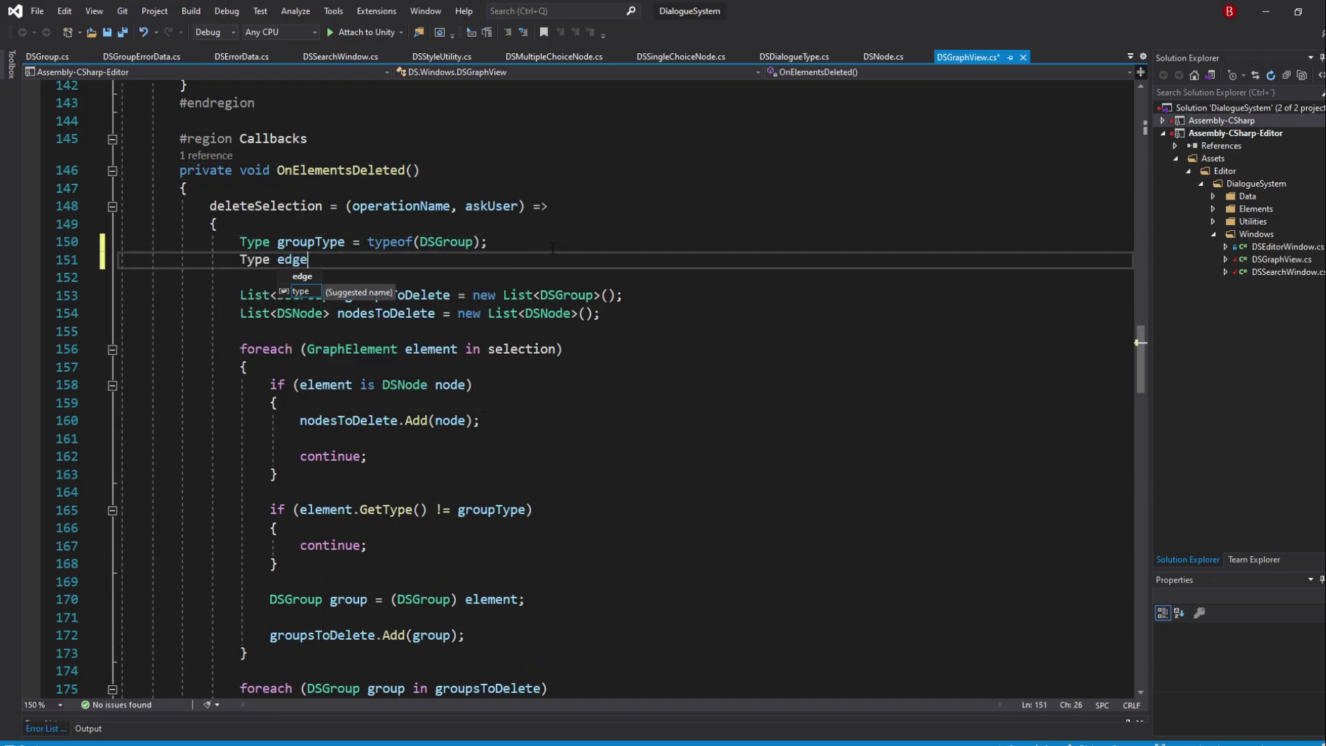
type("Type = typeof")
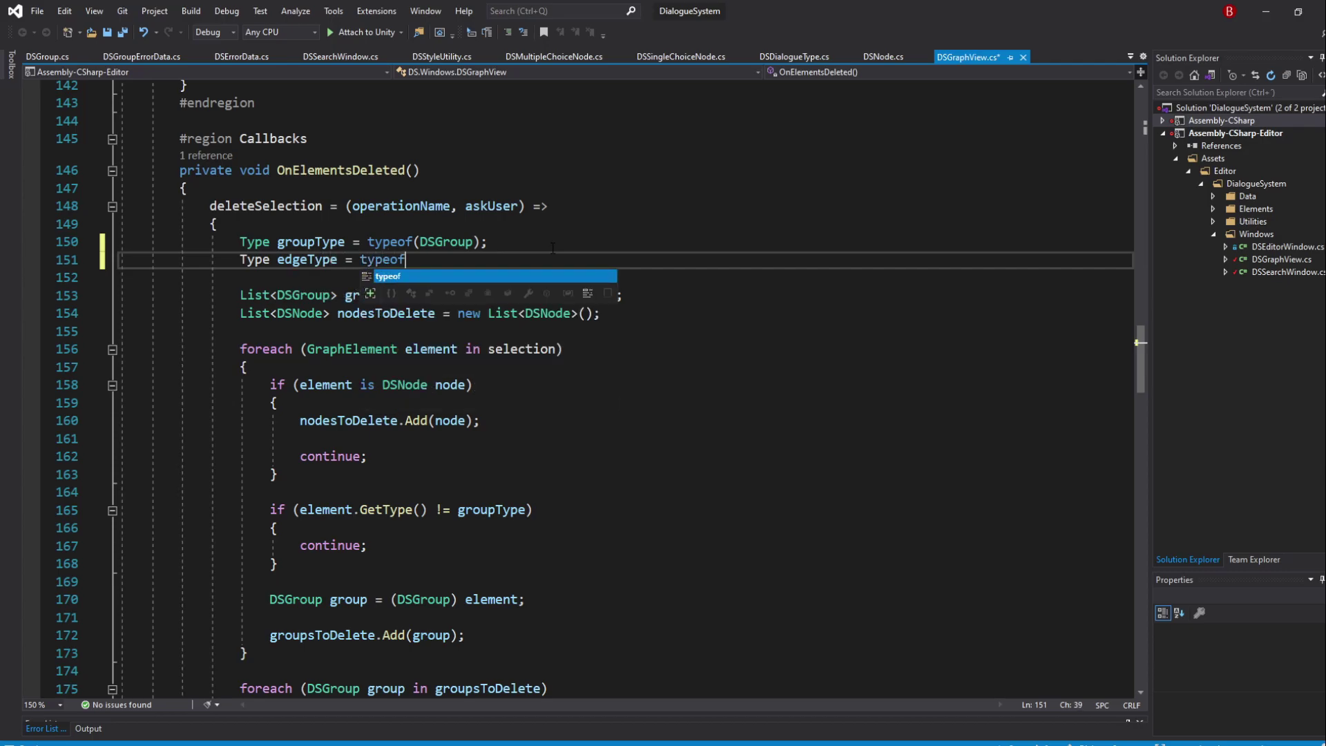
type("(Edge)")
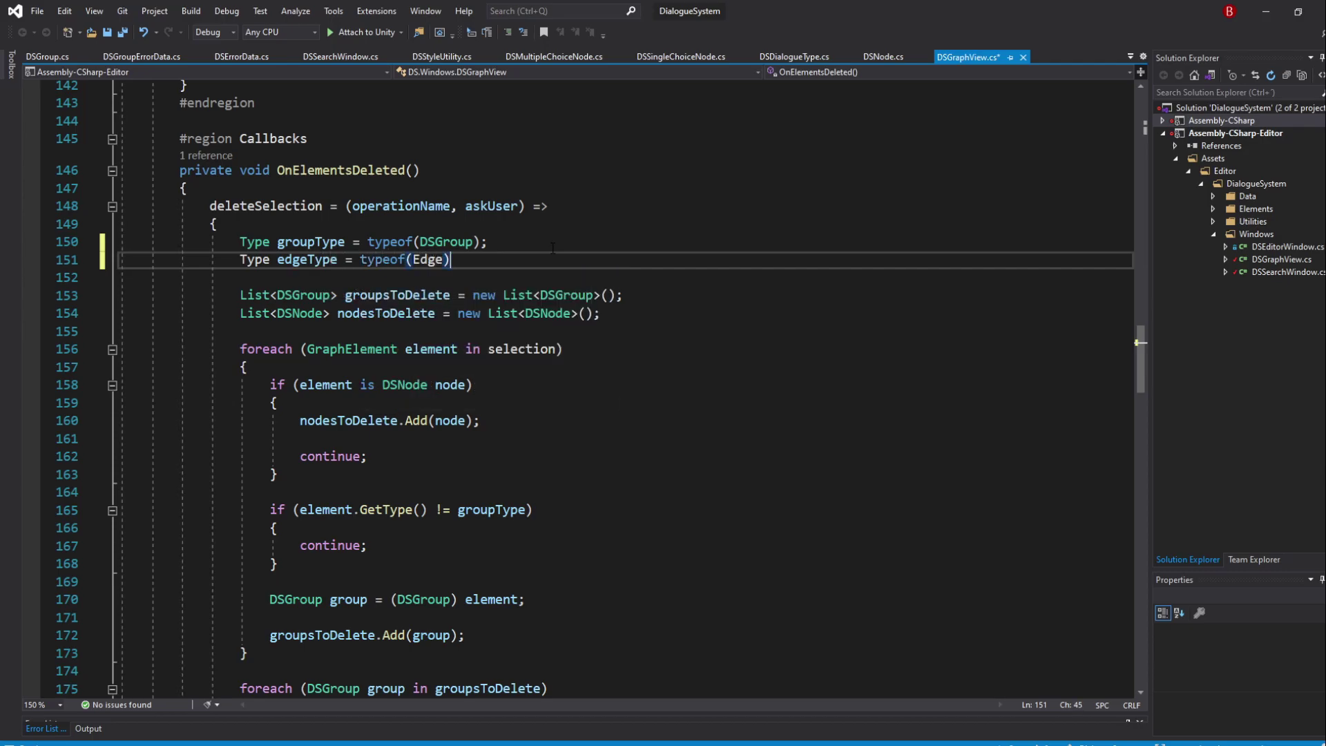
type(";")
left_click(667, 297)
key("Return")
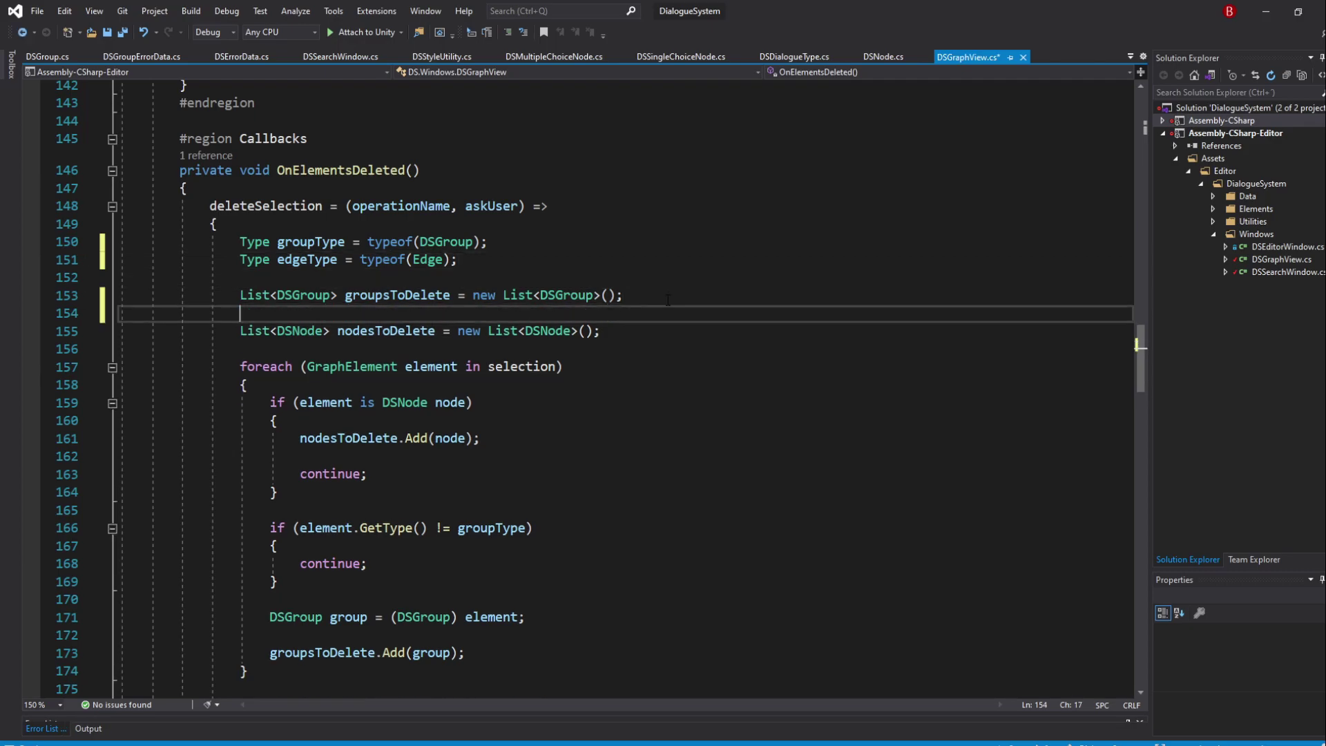
type("List<Edge>")
type(" edgesToDele")
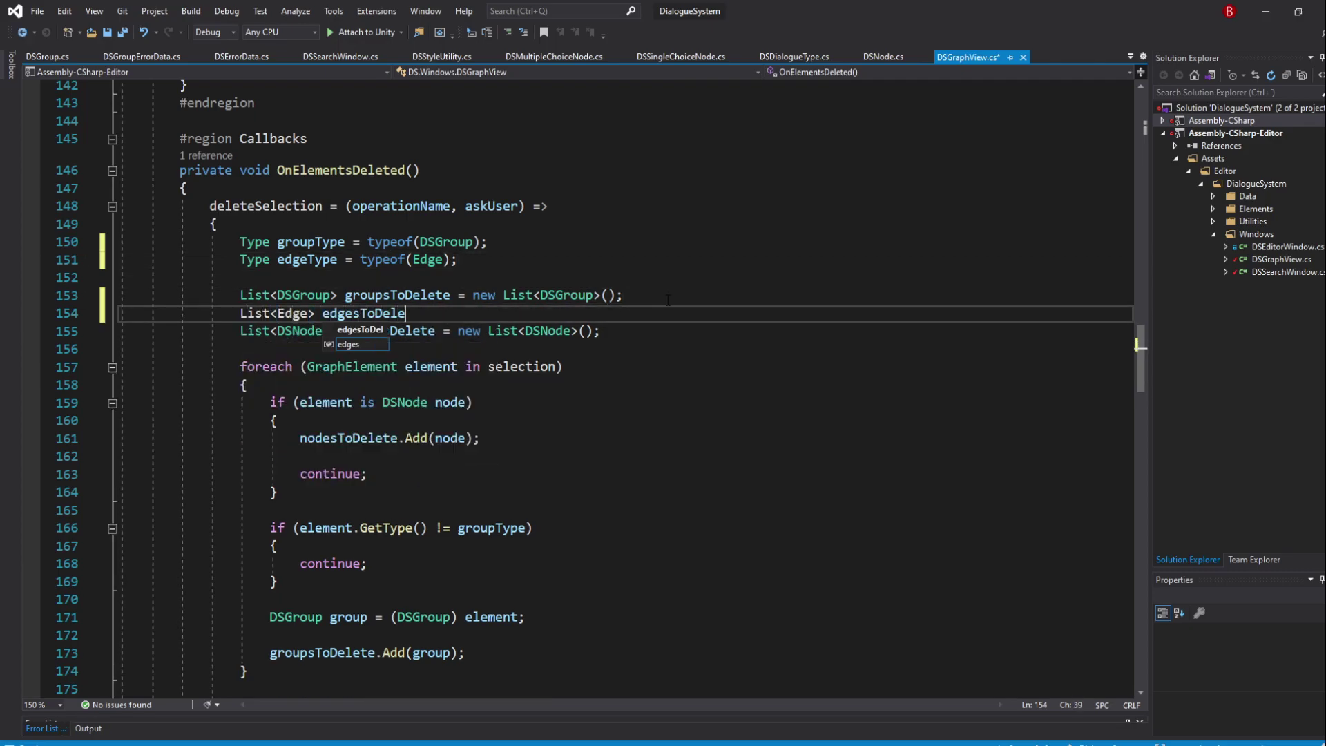
type("te = new List<Edge>(")
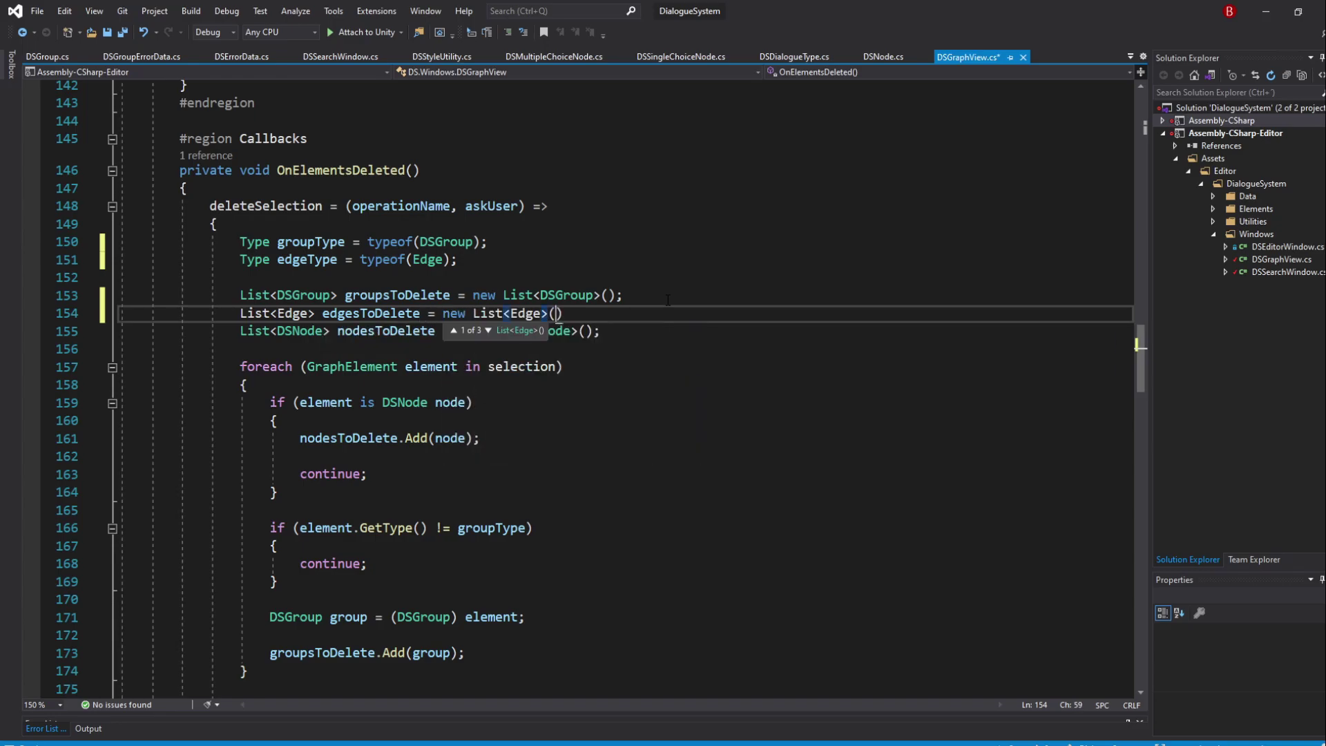
type(");")
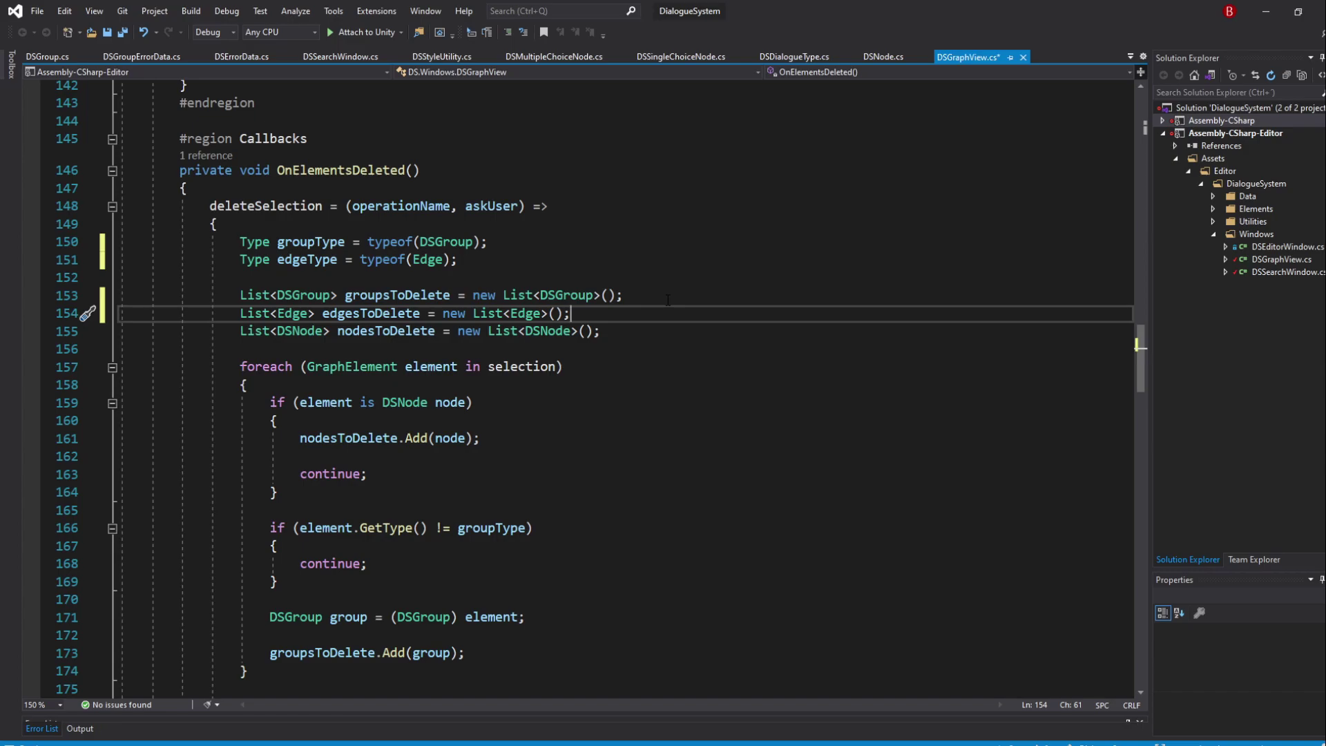
Step: Add an if block that casts edgeType elements to Edge and adds them to edgesToDelete
left_click(569, 490)
key("Return")
key("Return")
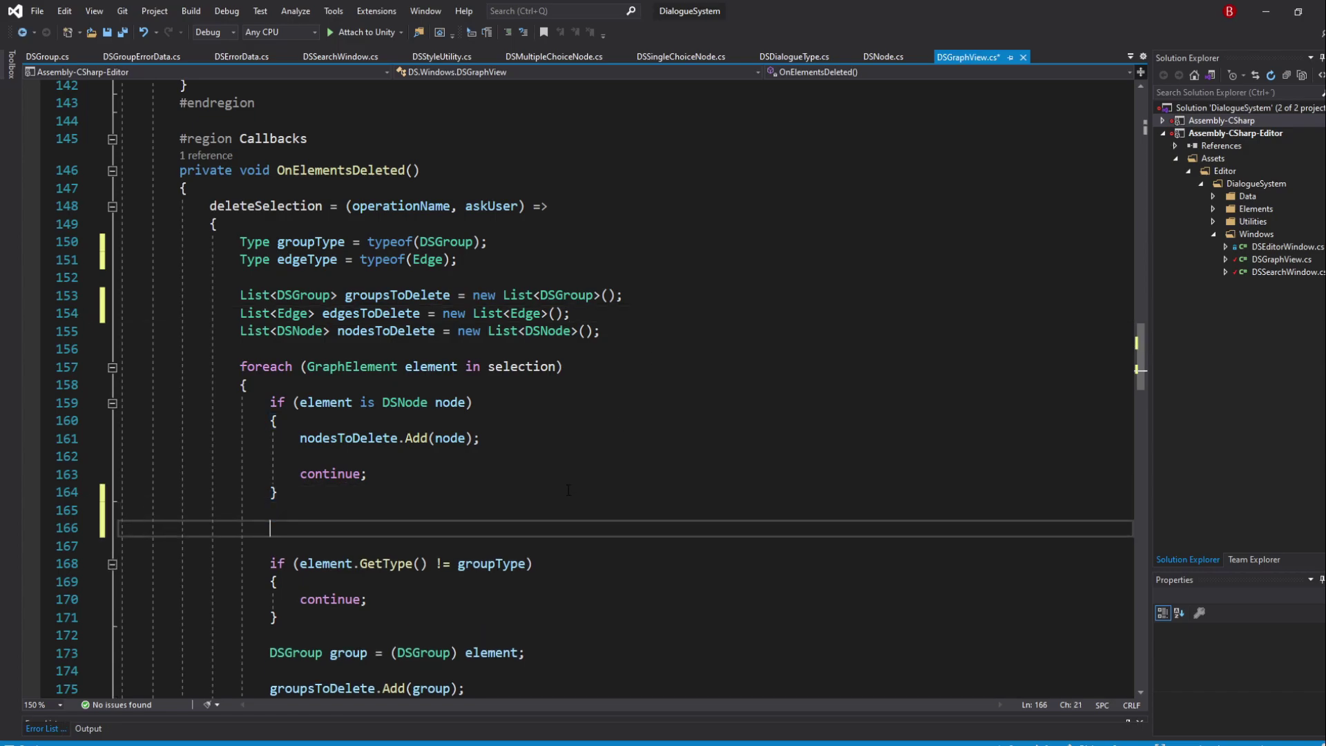
type("if (element.ge")
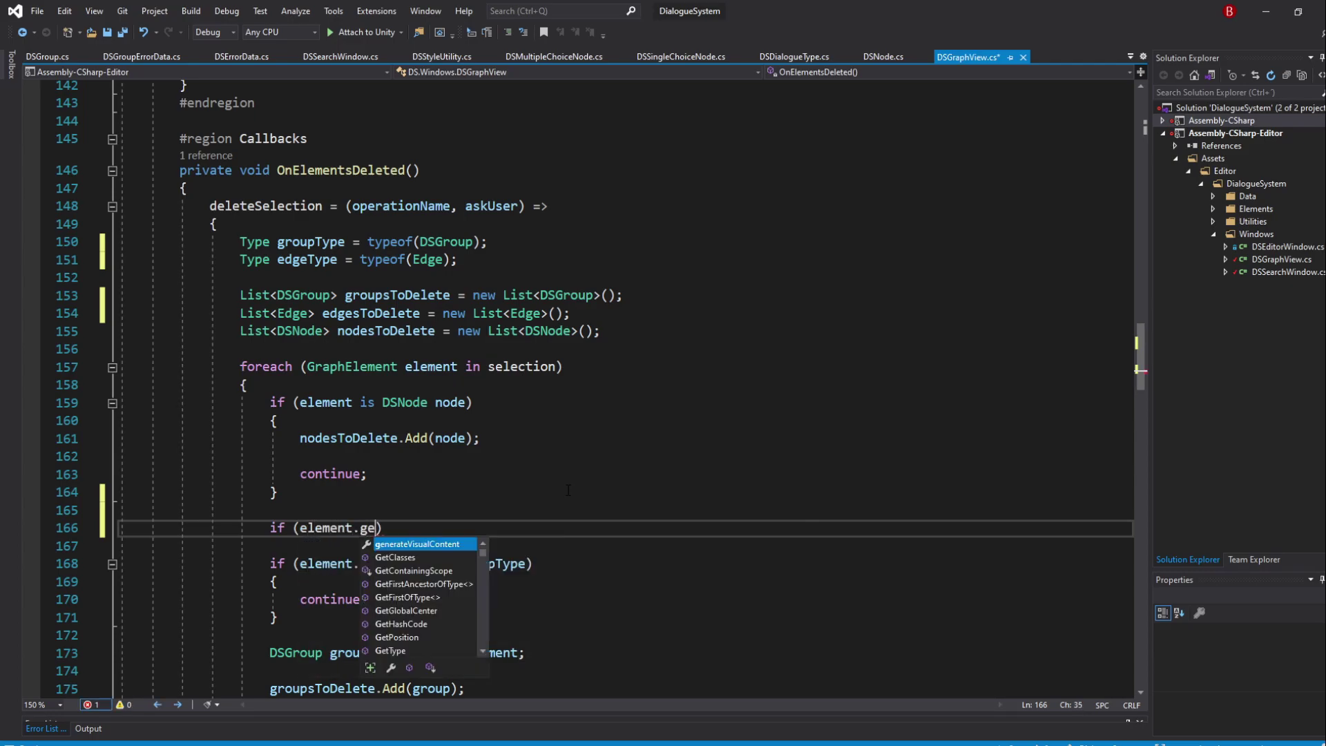
type("tt")
key("Tab")
type("() ")
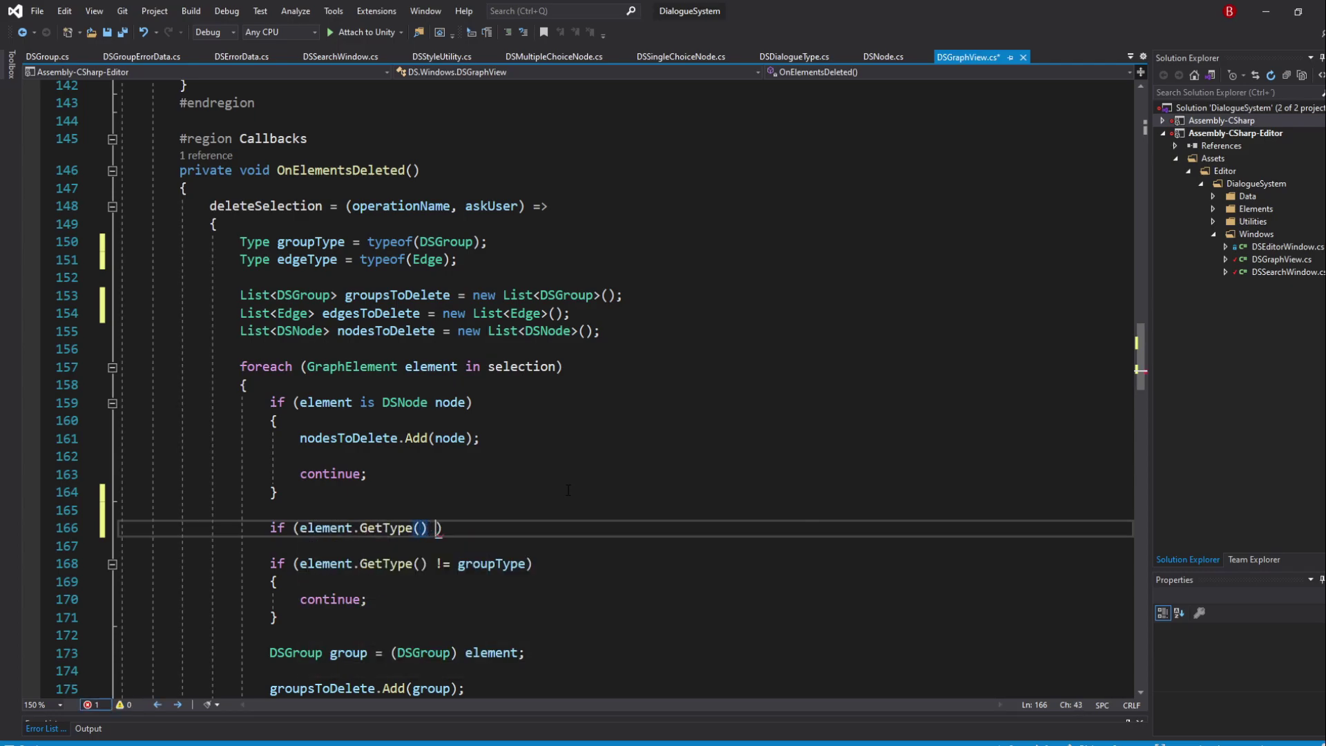
type("== edge")
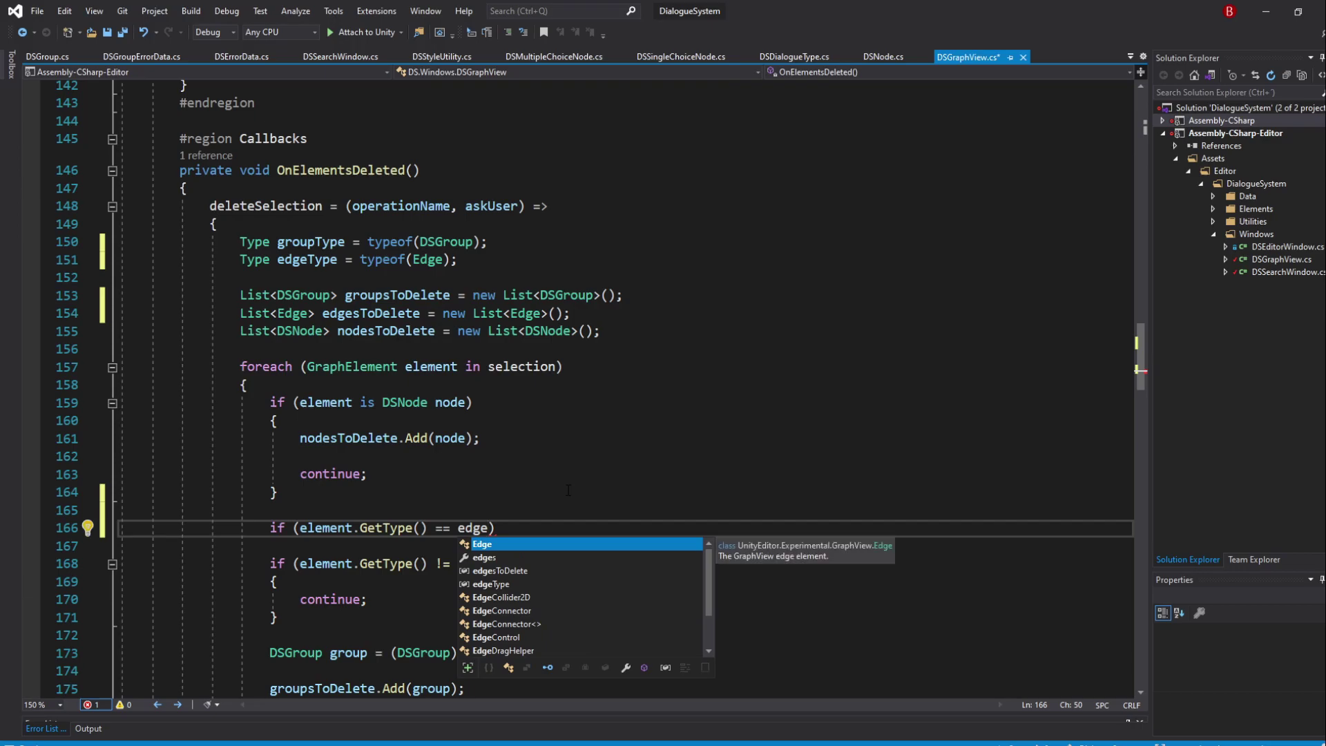
type("T")
key("Tab")
type(")")
key("Return")
type("{")
key("Return")
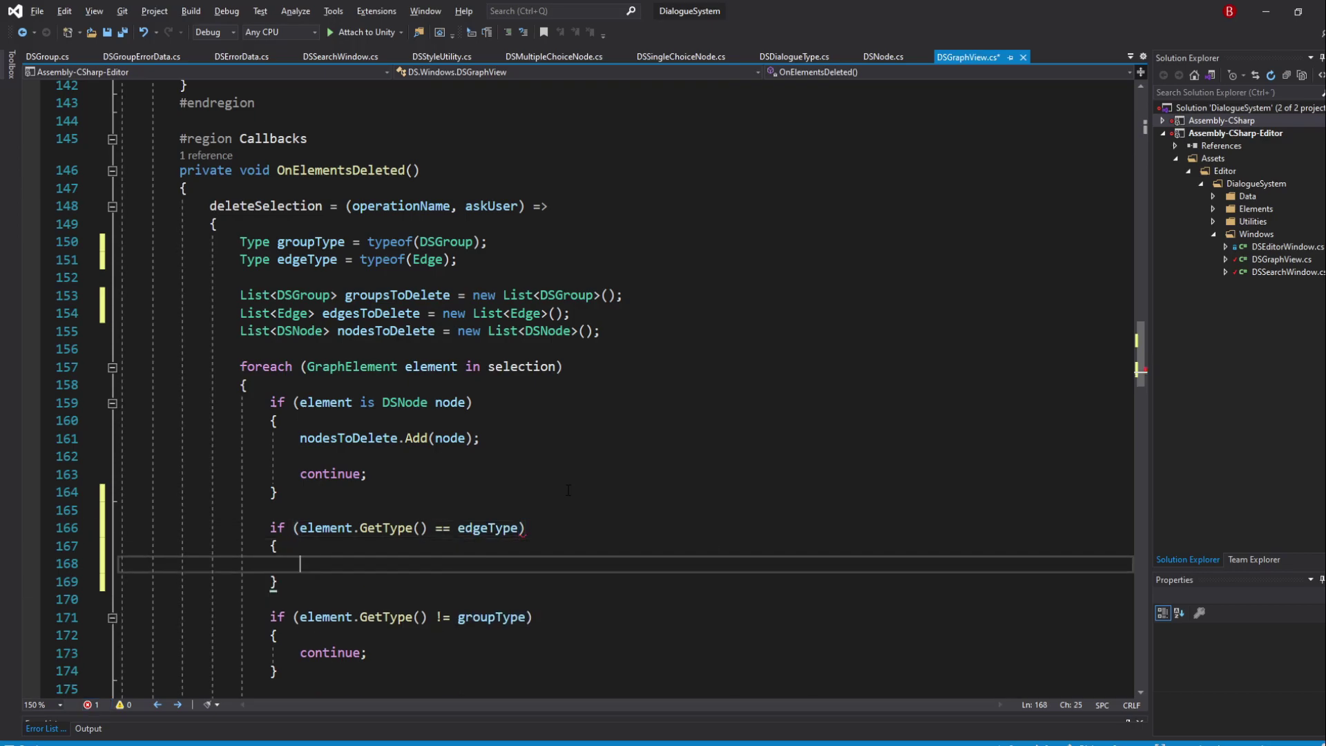
scroll(631, 474, "down", 3)
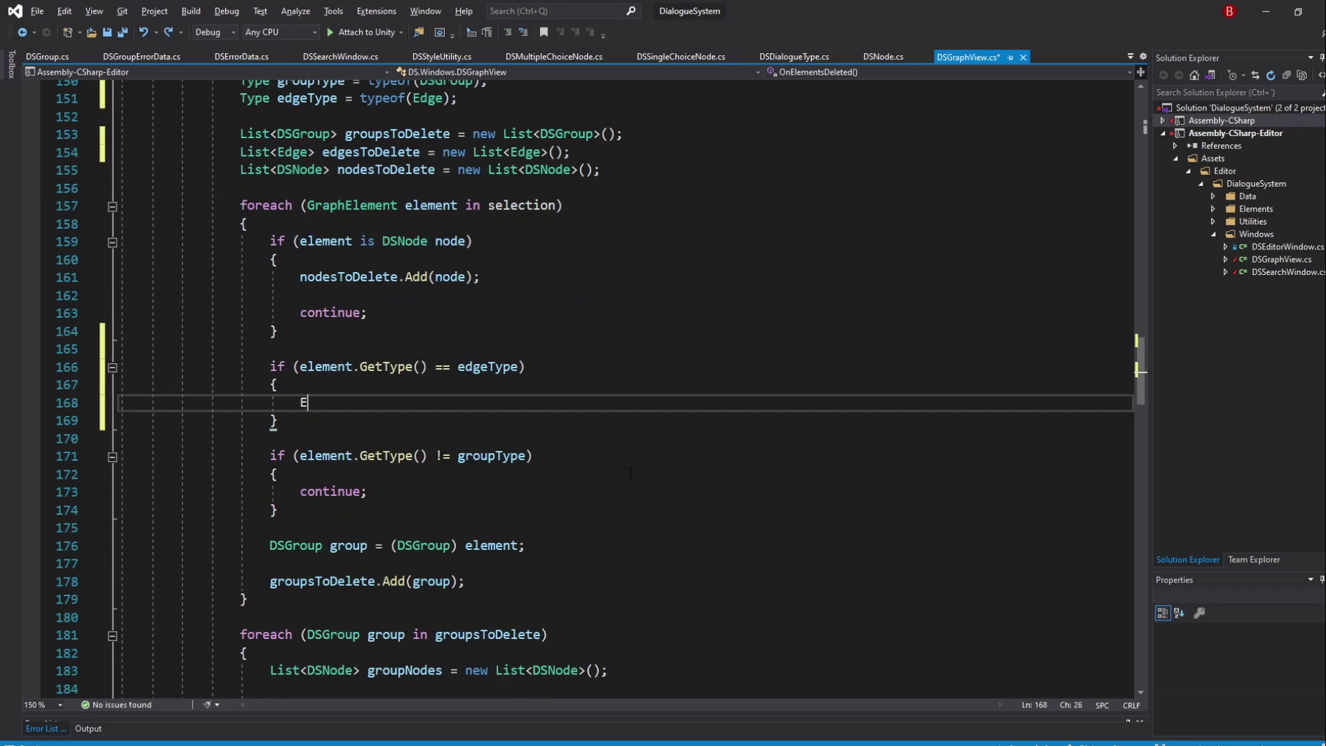
type("Edge edge = e")
type("lement;")
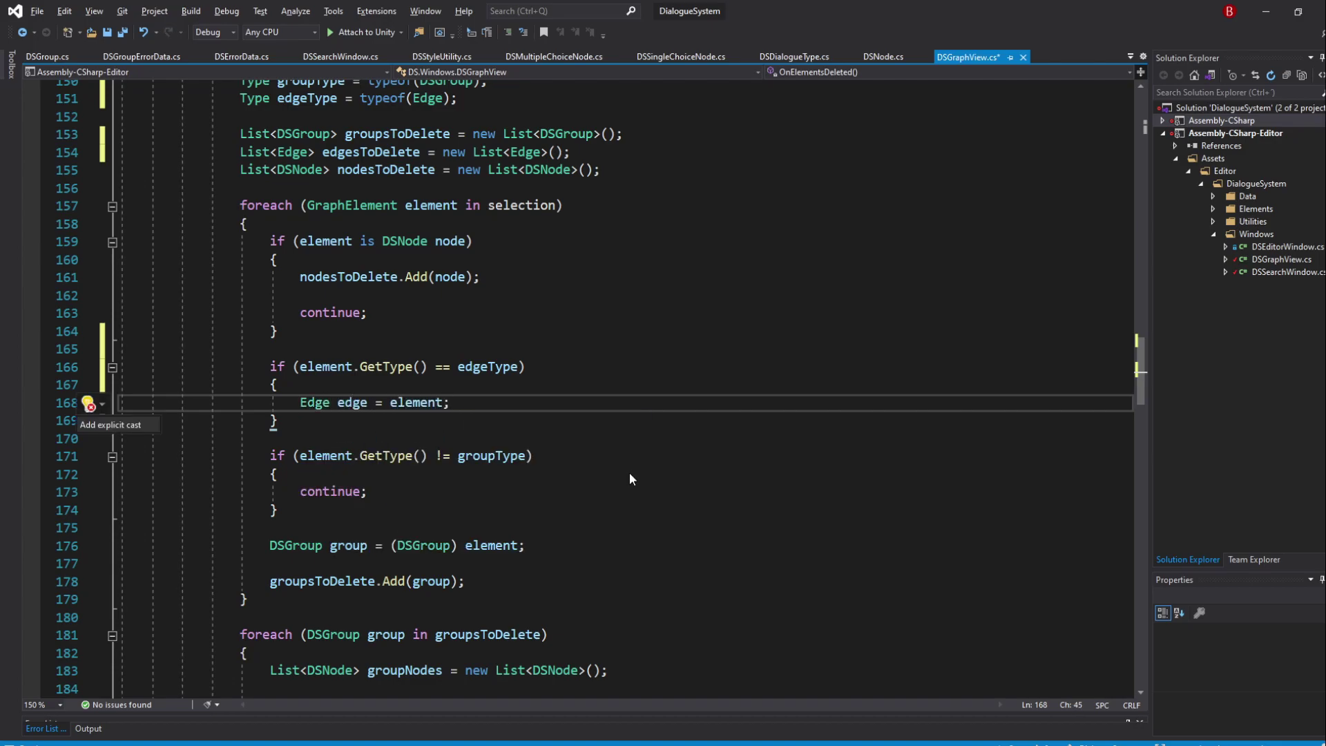
key("ctrl+period")
key("Return")
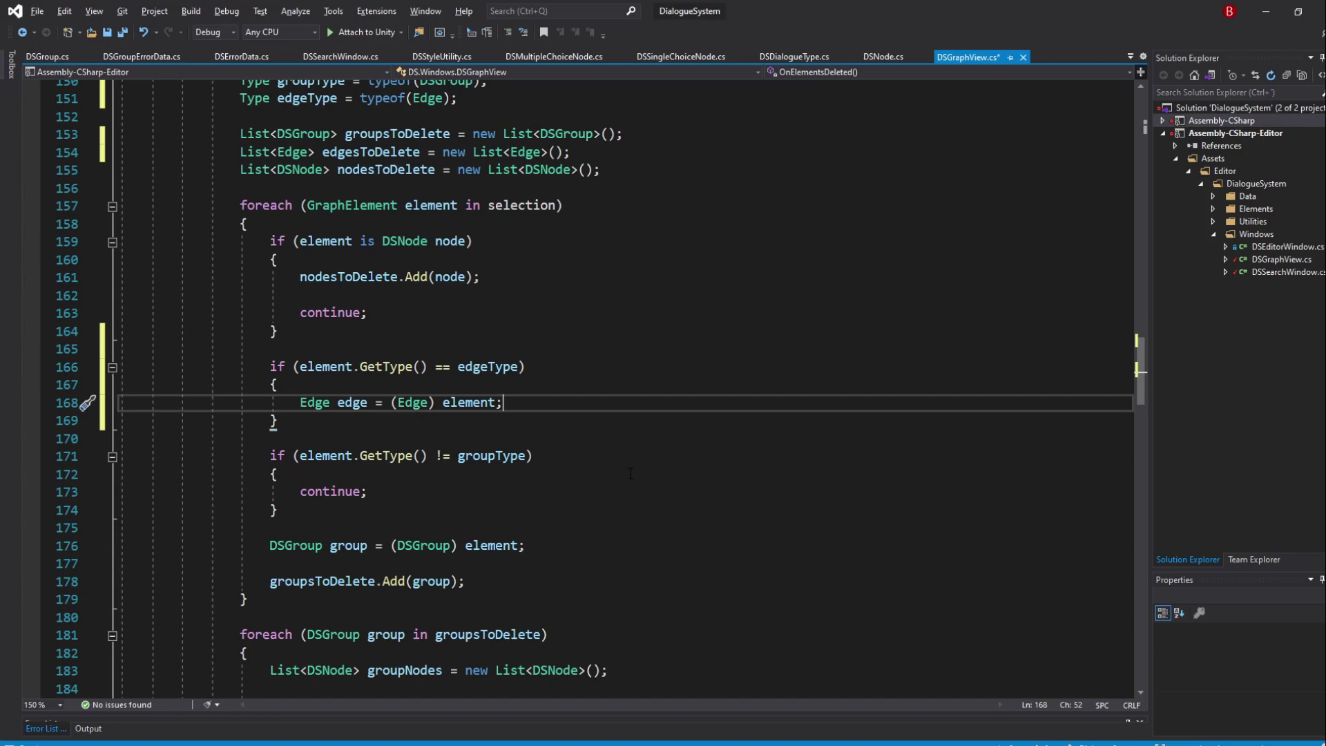
key("Return")
key("Return")
type("edgesToDelete")
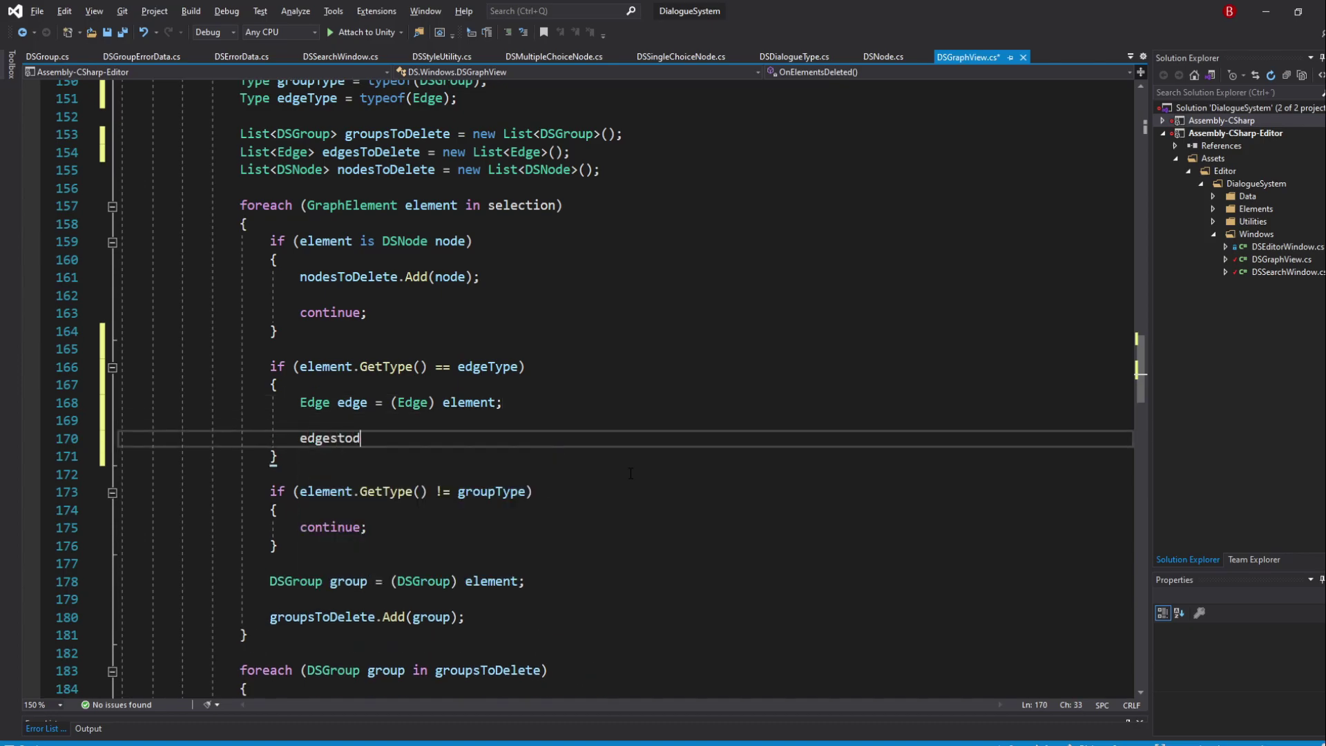
type(".Add(")
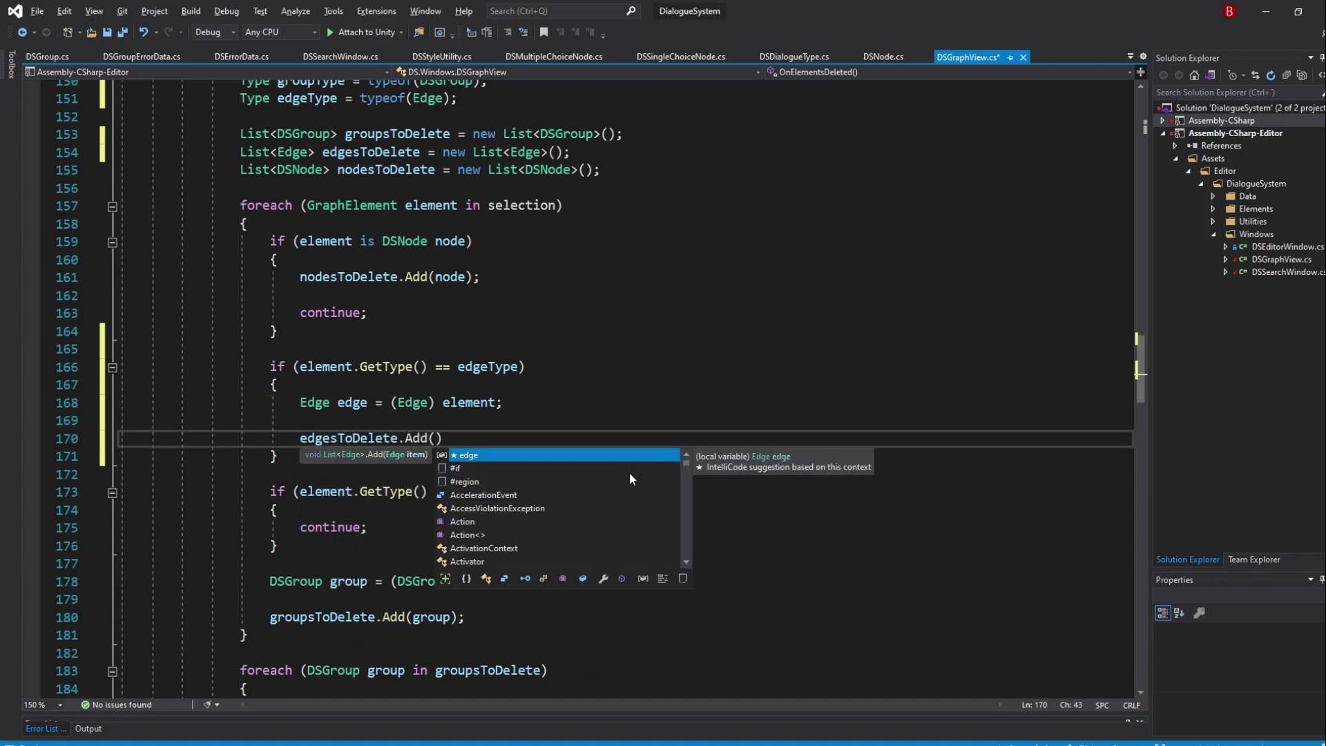
type("edge);")
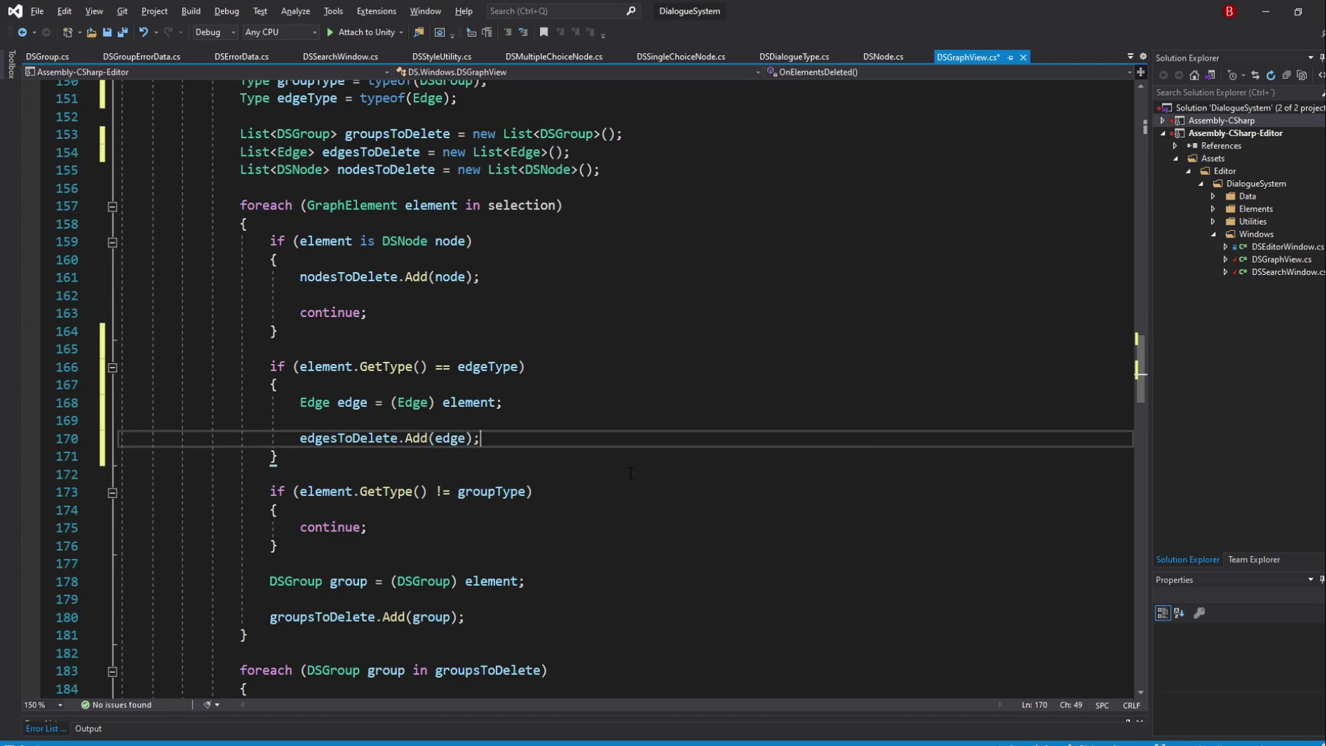
key("Return")
key("Return")
type("continue")
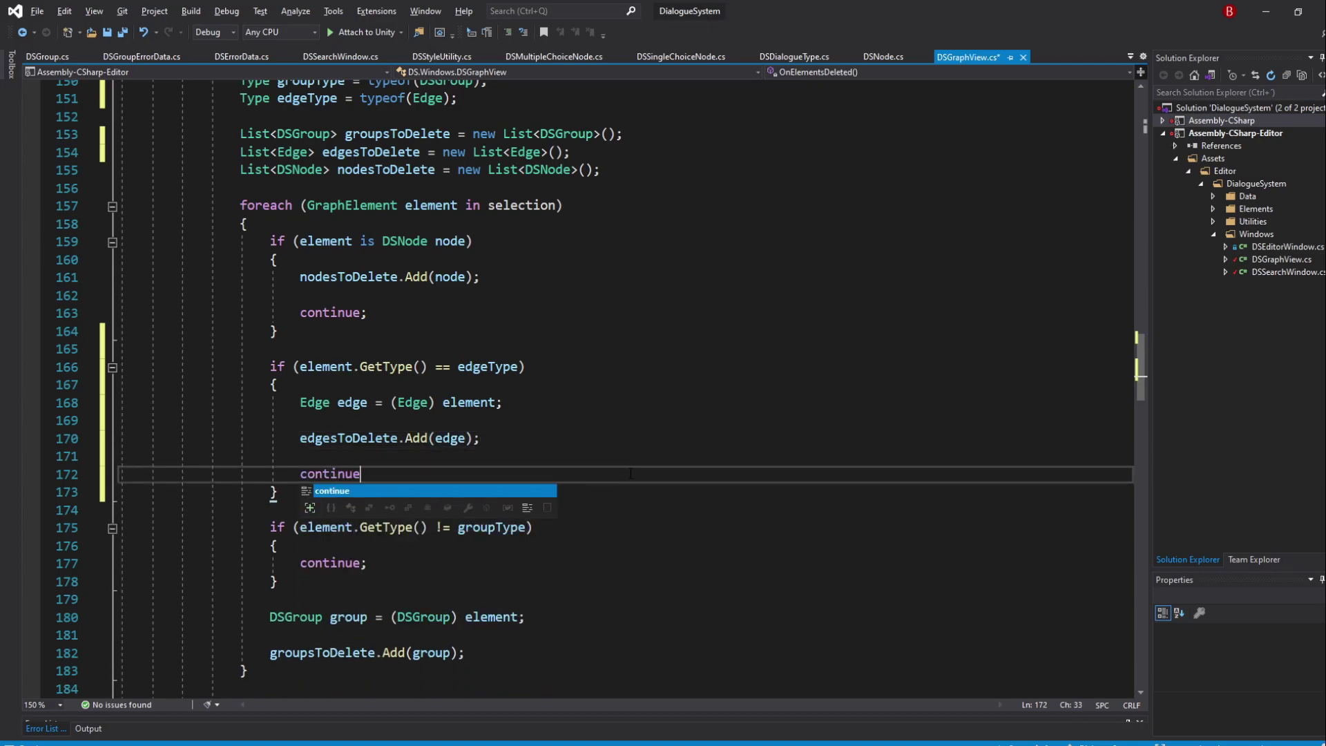
type(";")
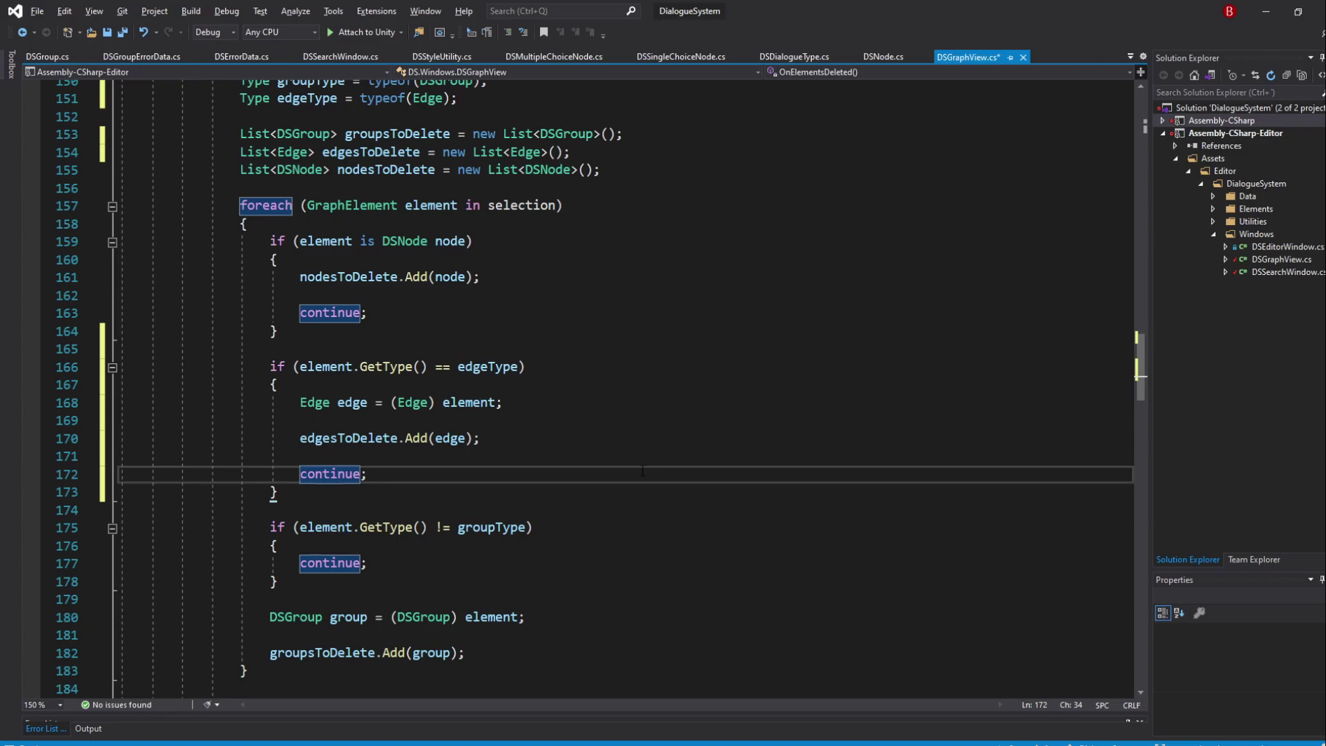
scroll(642, 471, "down", 4)
scroll(471, 578, "down", 4)
scroll(472, 577, "down", 1)
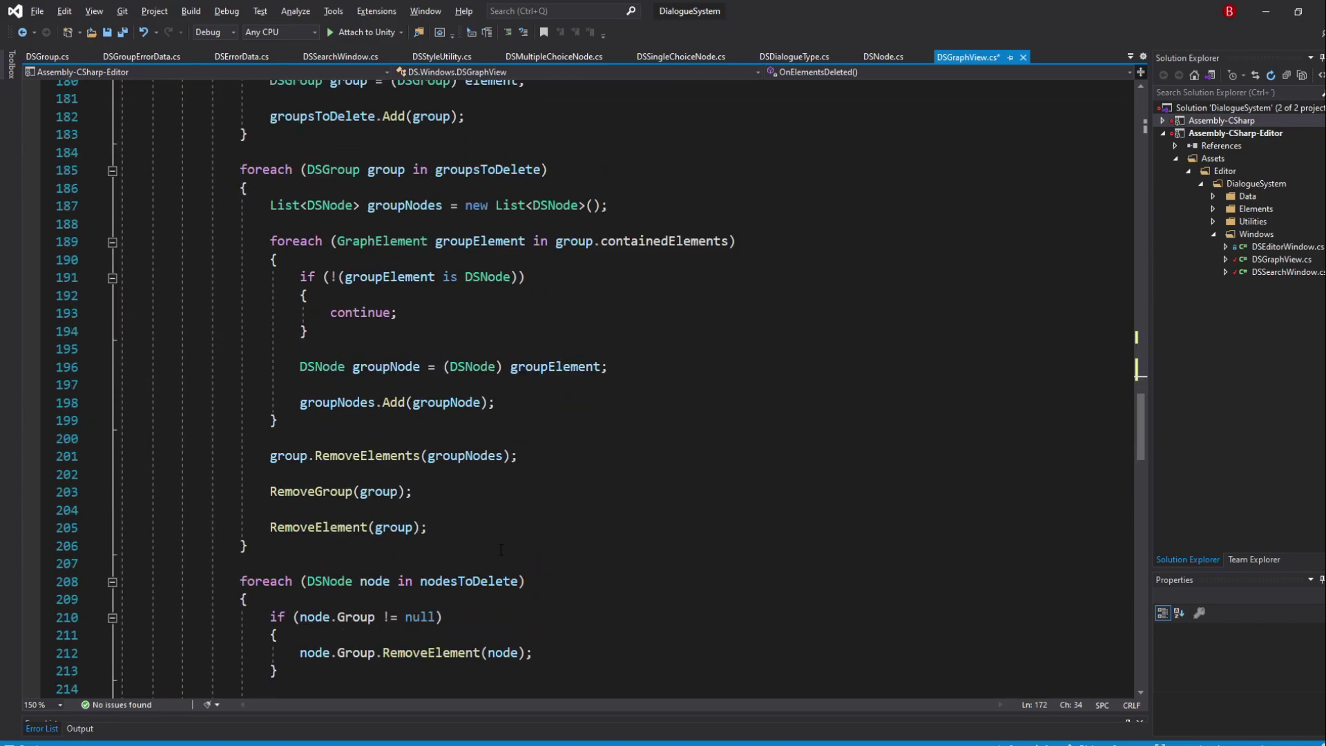
Step: Call DeleteElements(edgesToDelete) after the group loop
left_click(505, 546)
key("Return")
key("Return")
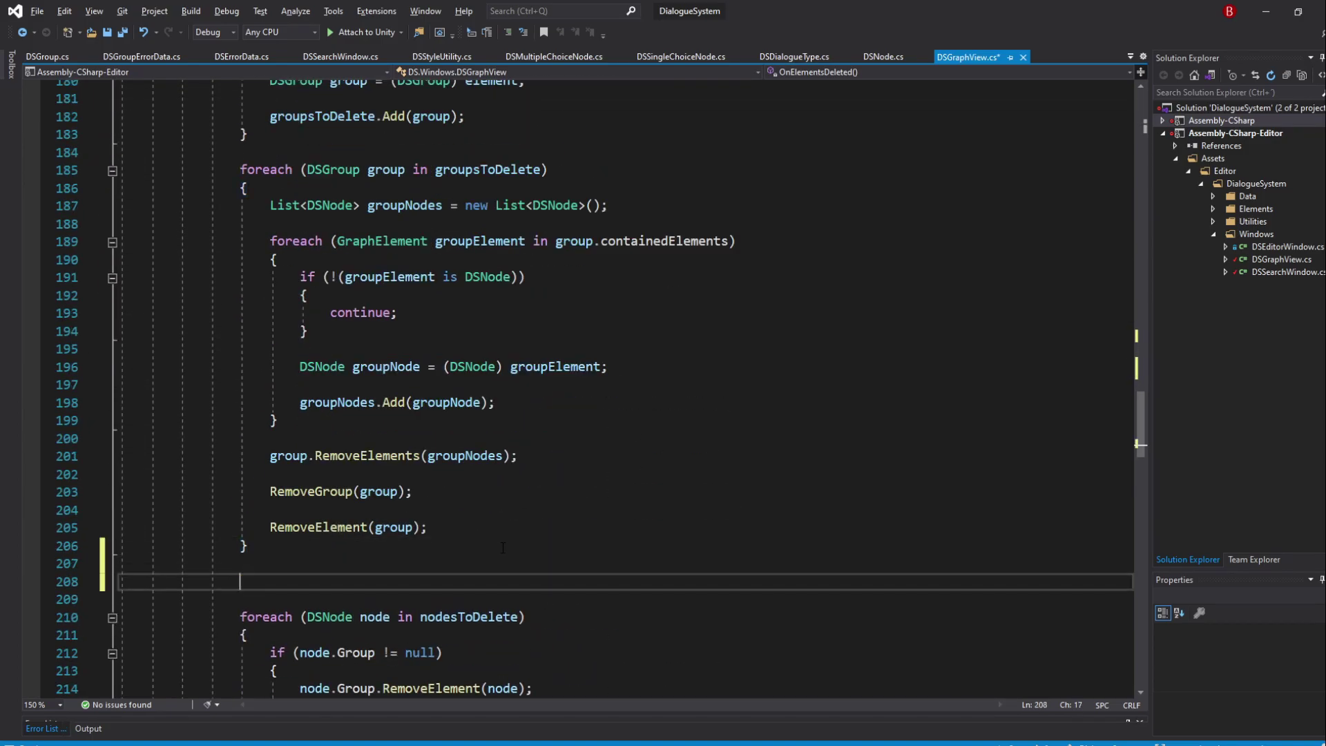
type("deleteEl")
key("Tab")
type("(")
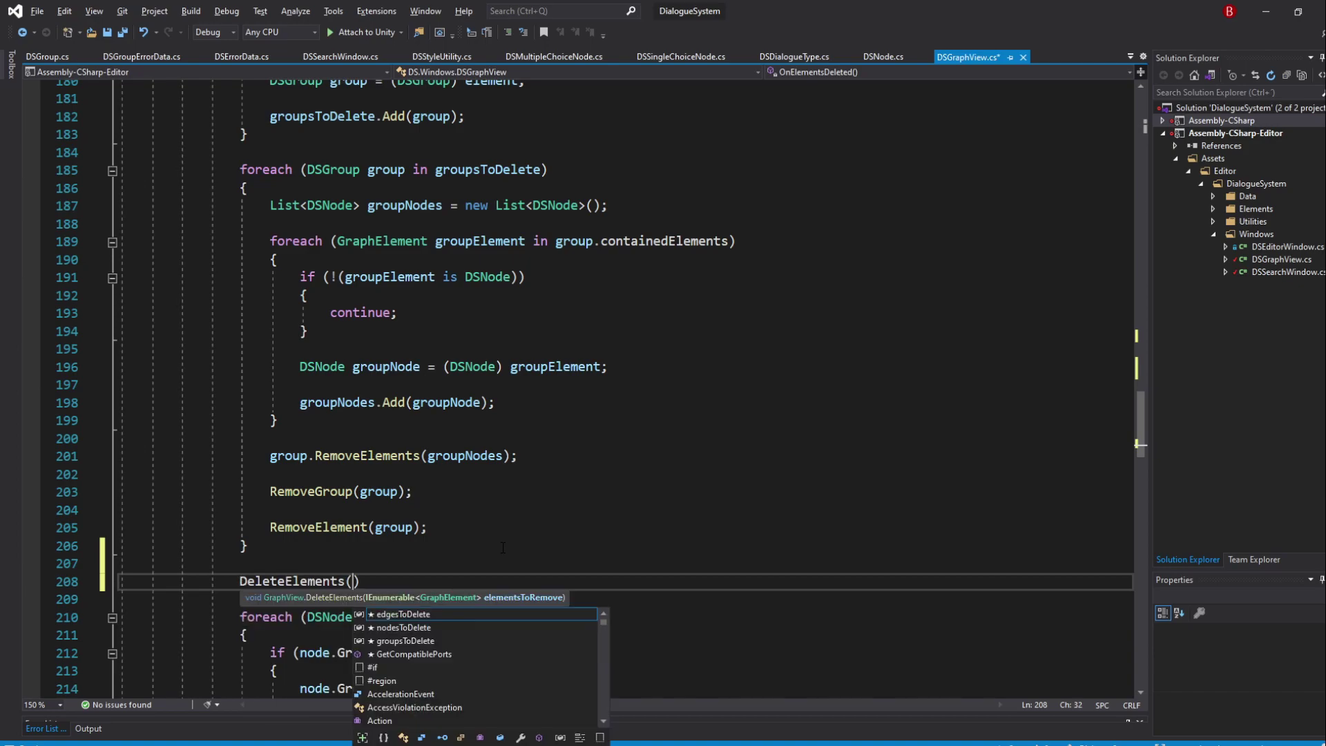
type("edg")
key("Tab")
type(")")
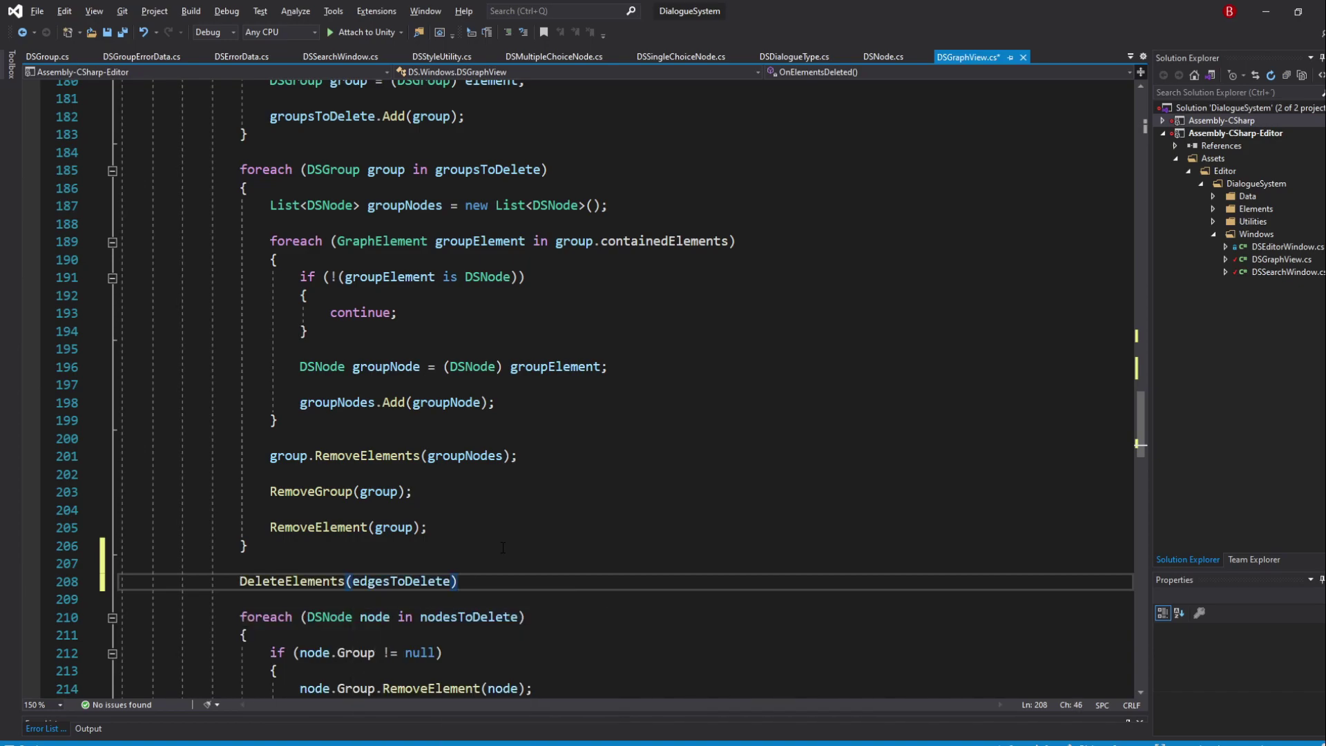
type(";")
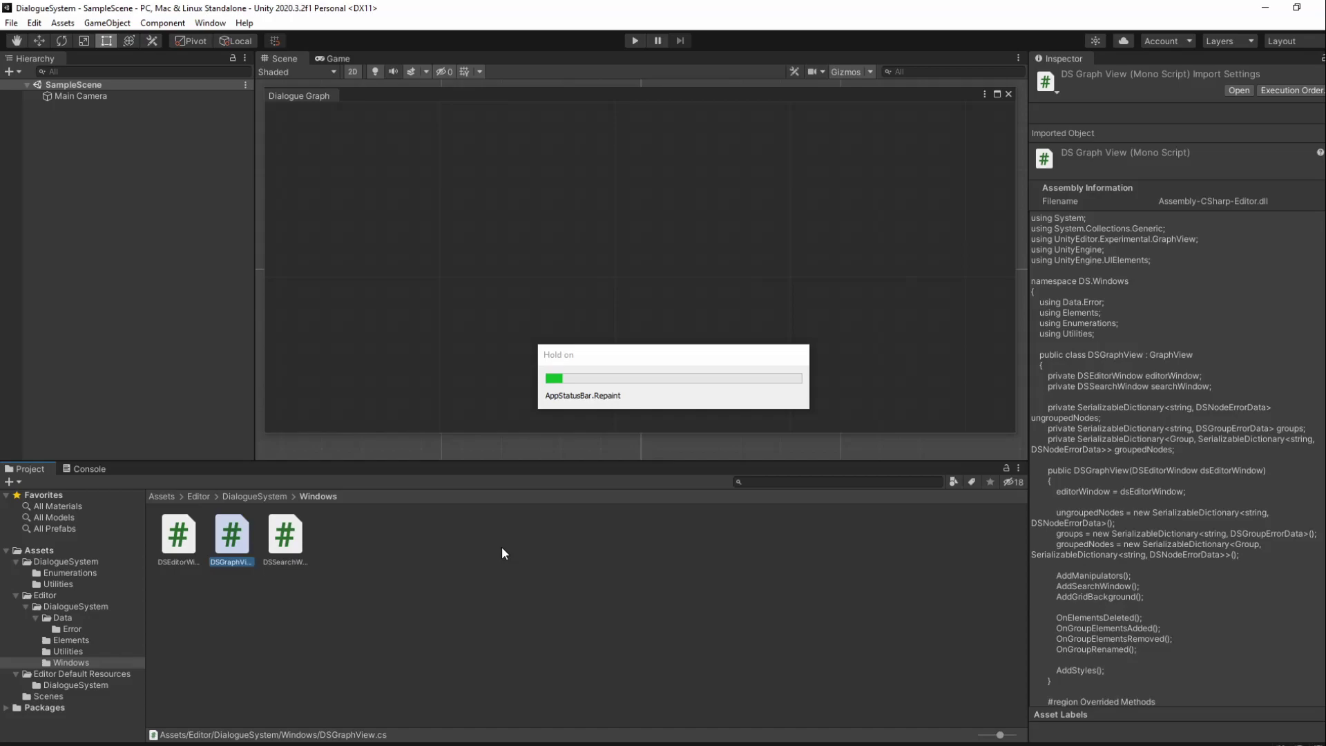
Step: Add a multiple-choice and a single-choice node, then link two choices to the single-choice node
right_click(449, 239)
left_click(515, 383)
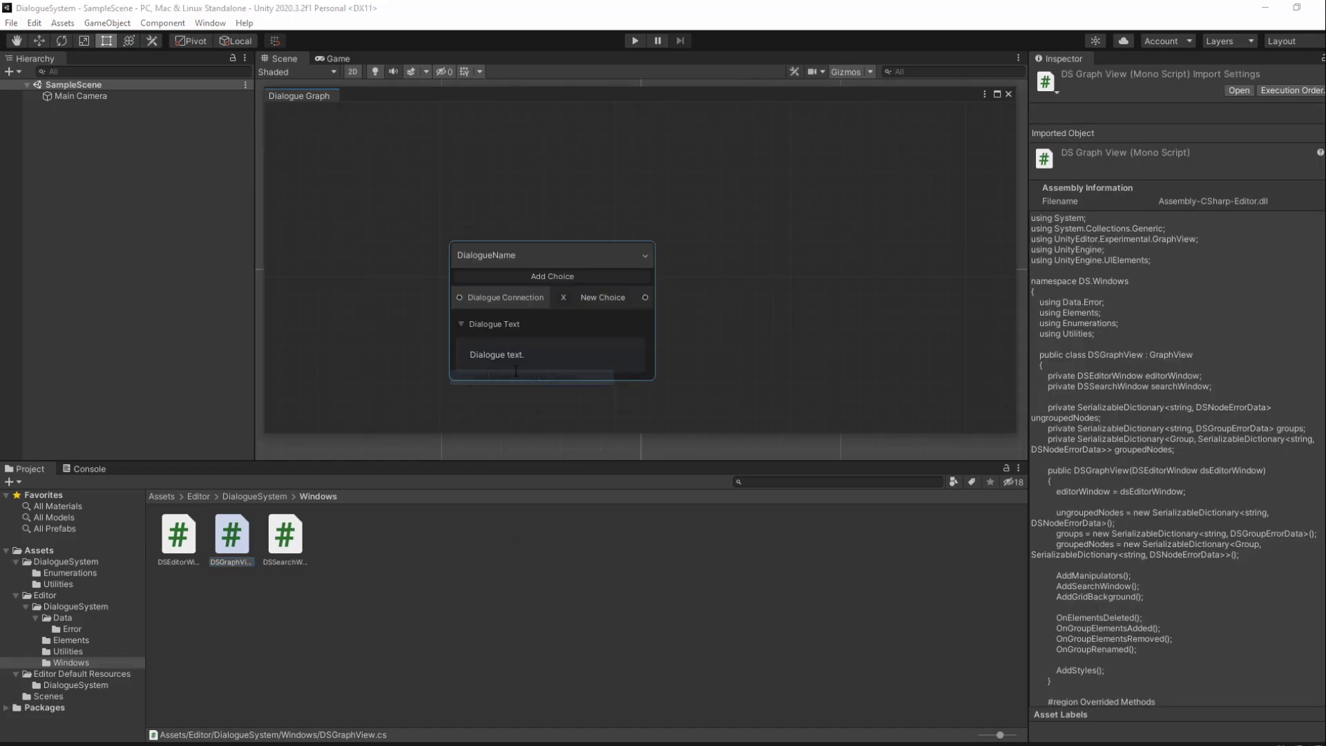
right_click(694, 213)
left_click(786, 334)
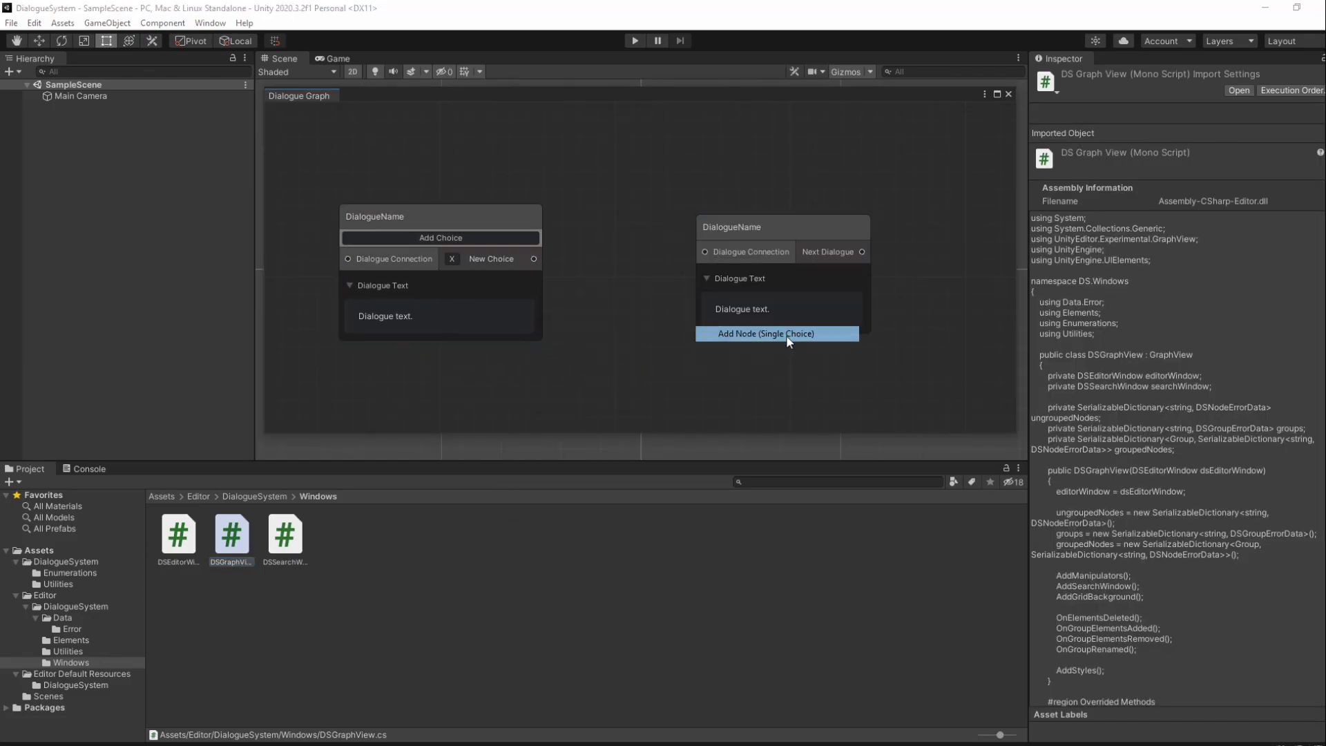
left_click(530, 237)
left_click(530, 237)
left_click_drag(534, 260, 703, 252)
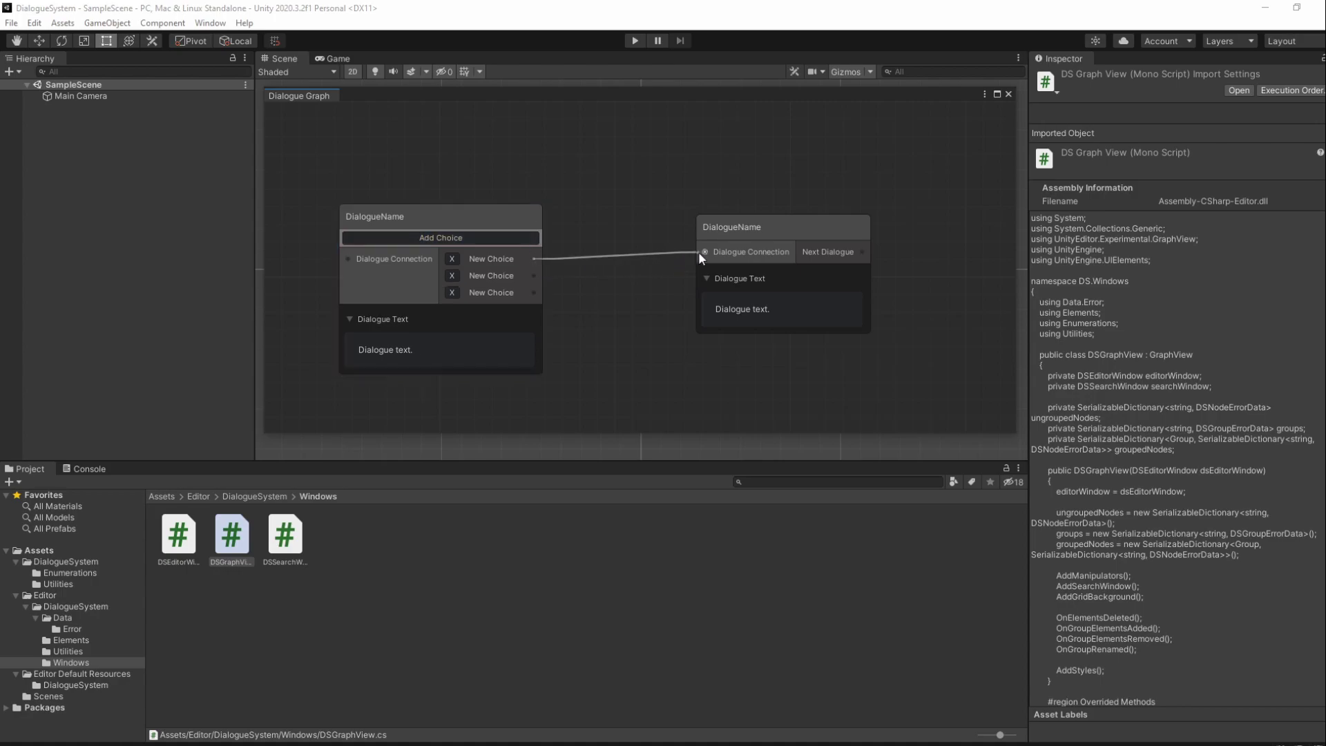
left_click_drag(534, 293, 703, 254)
Step: Delete and reconnect the top connection, then delete the multiple-choice node
right_click(605, 256)
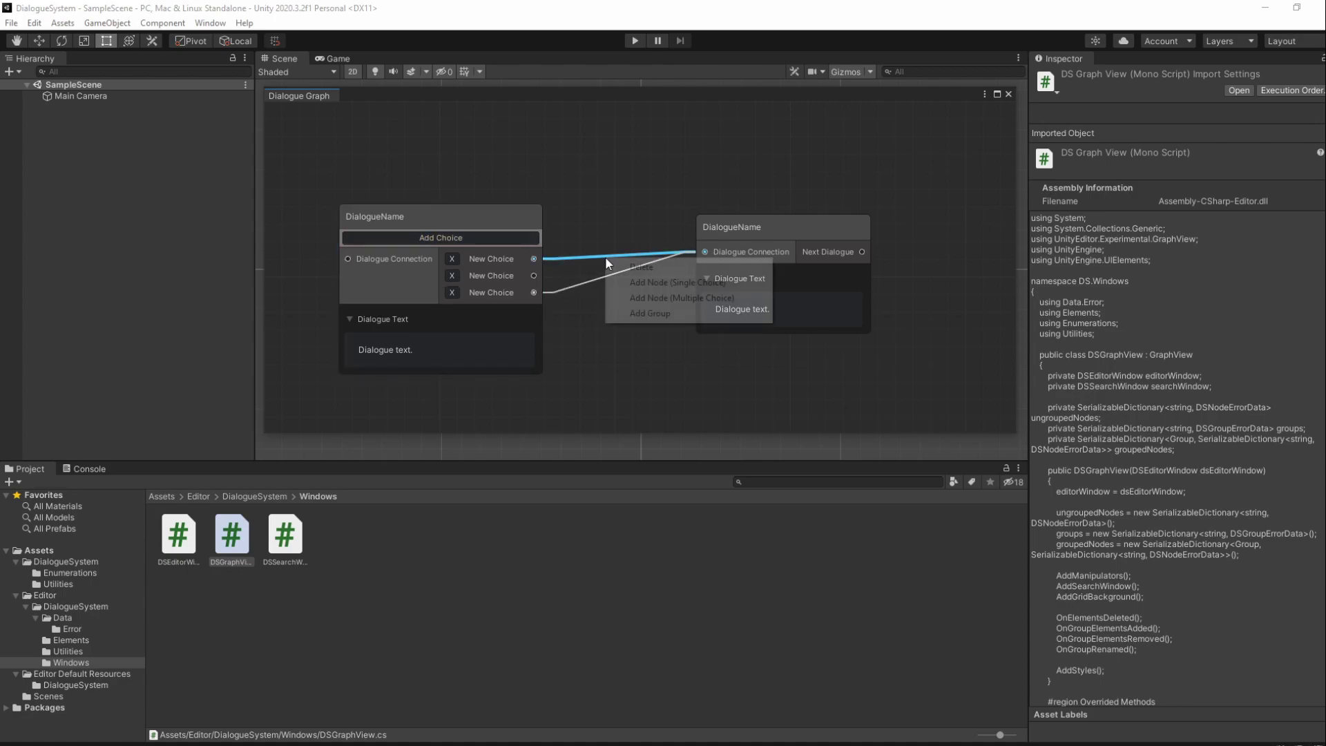
left_click(629, 264)
left_click_drag(535, 260, 705, 252)
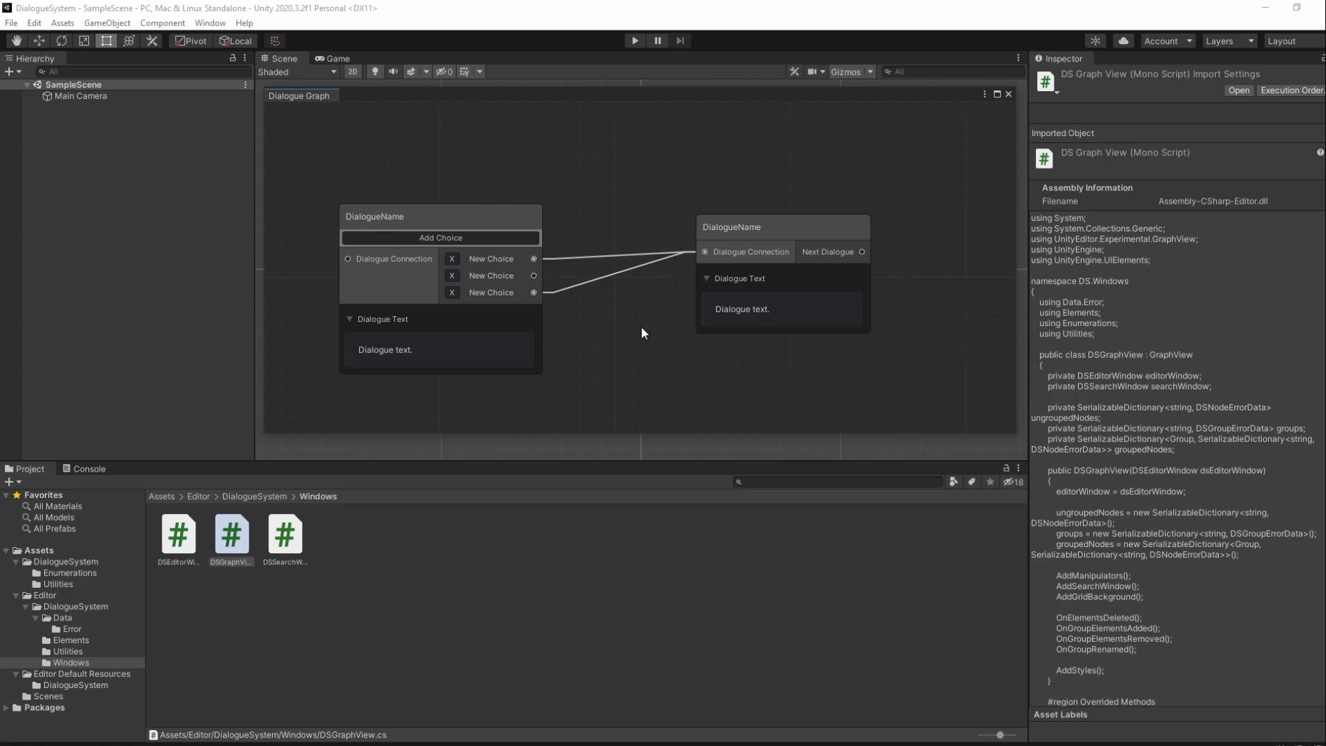
right_click(500, 219)
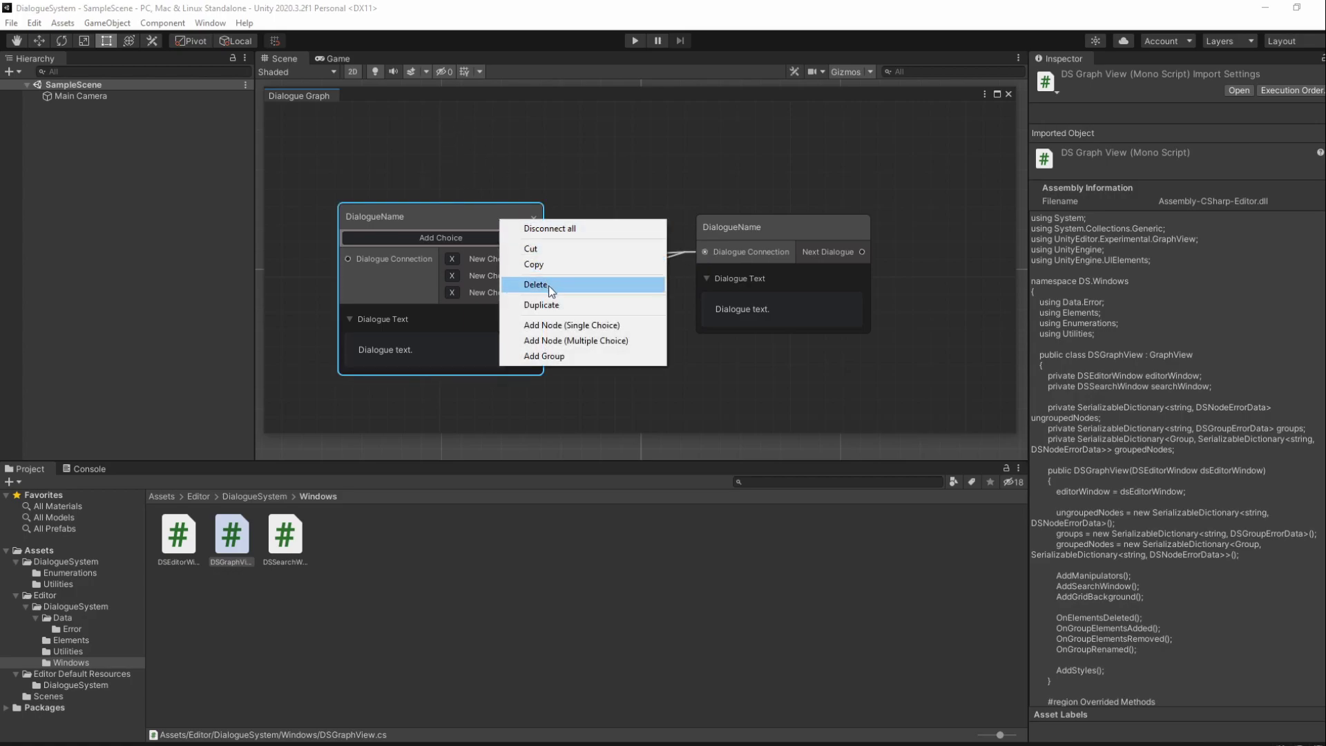
left_click(547, 283)
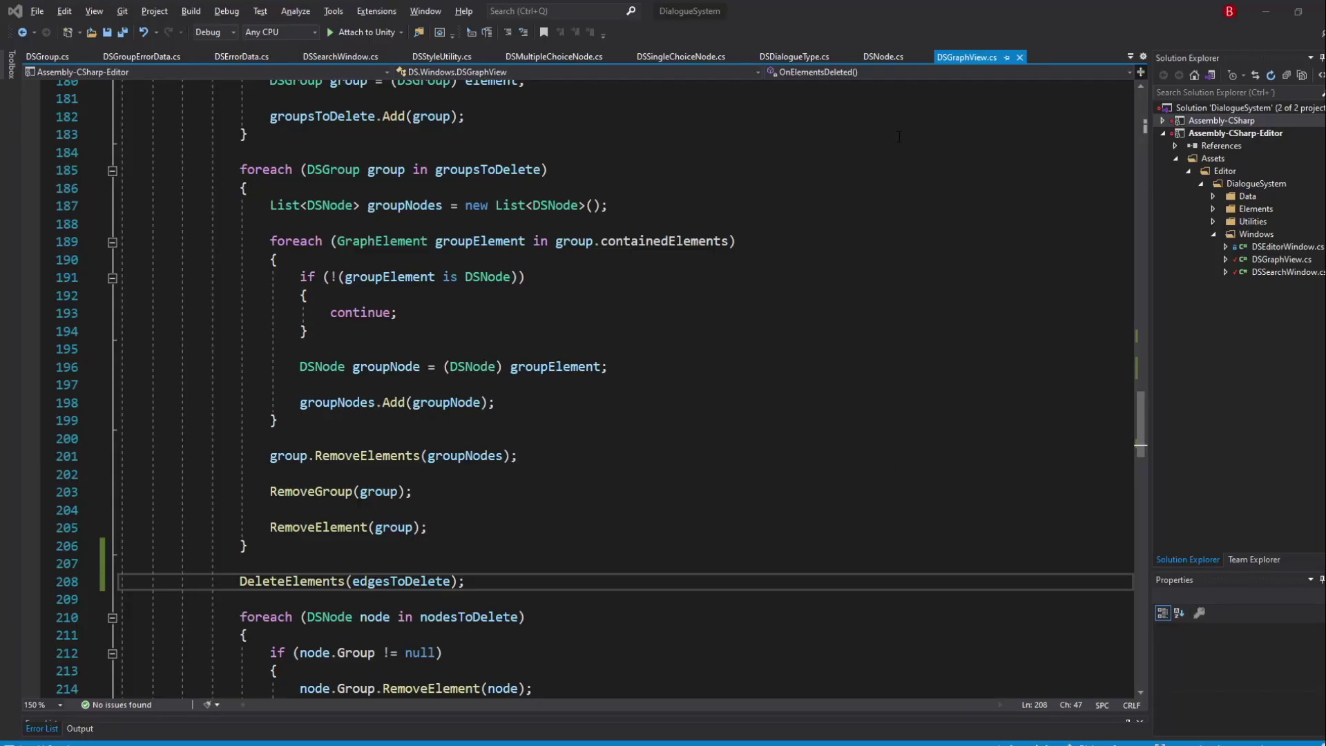
Step: In DSNode.cs, add an empty DisconnectPorts(VisualElement container) method after Draw, under #region Utility Methods
left_click(885, 58)
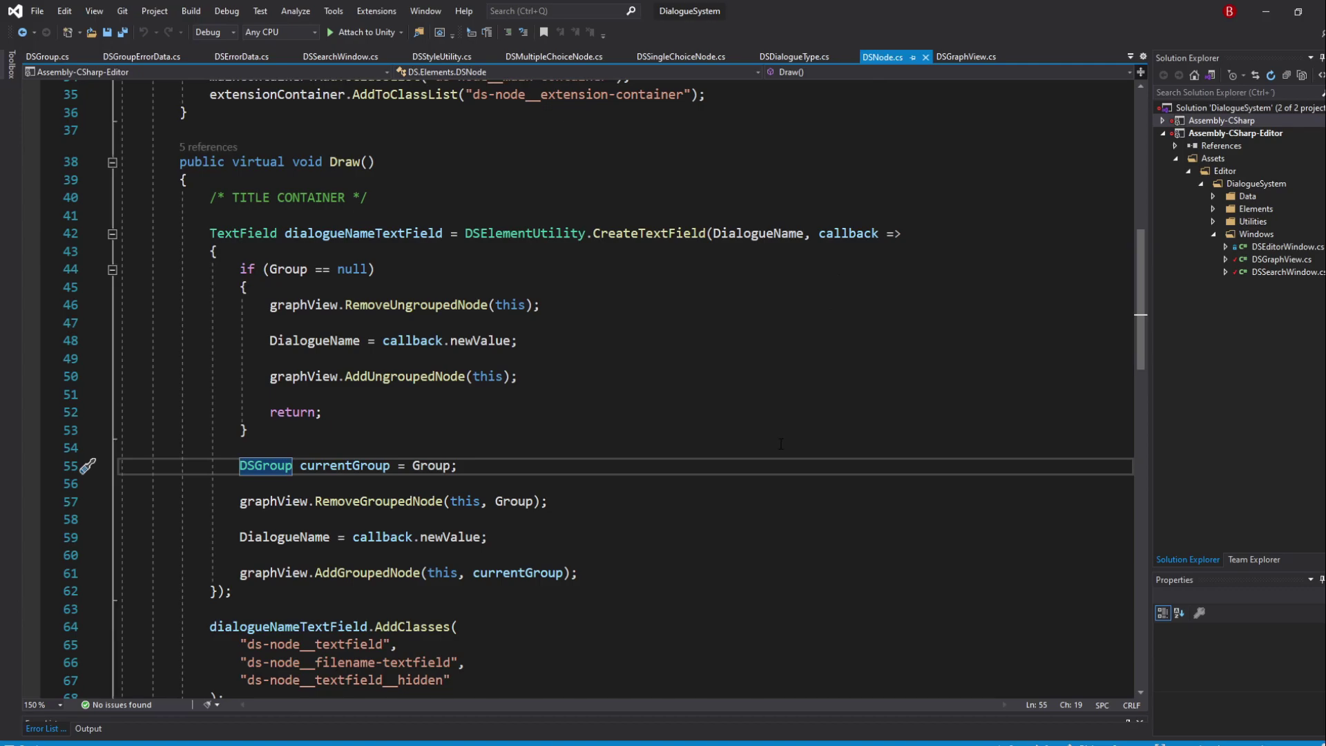
scroll(781, 444, "down", 2)
scroll(726, 415, "down", 13)
left_click(590, 375)
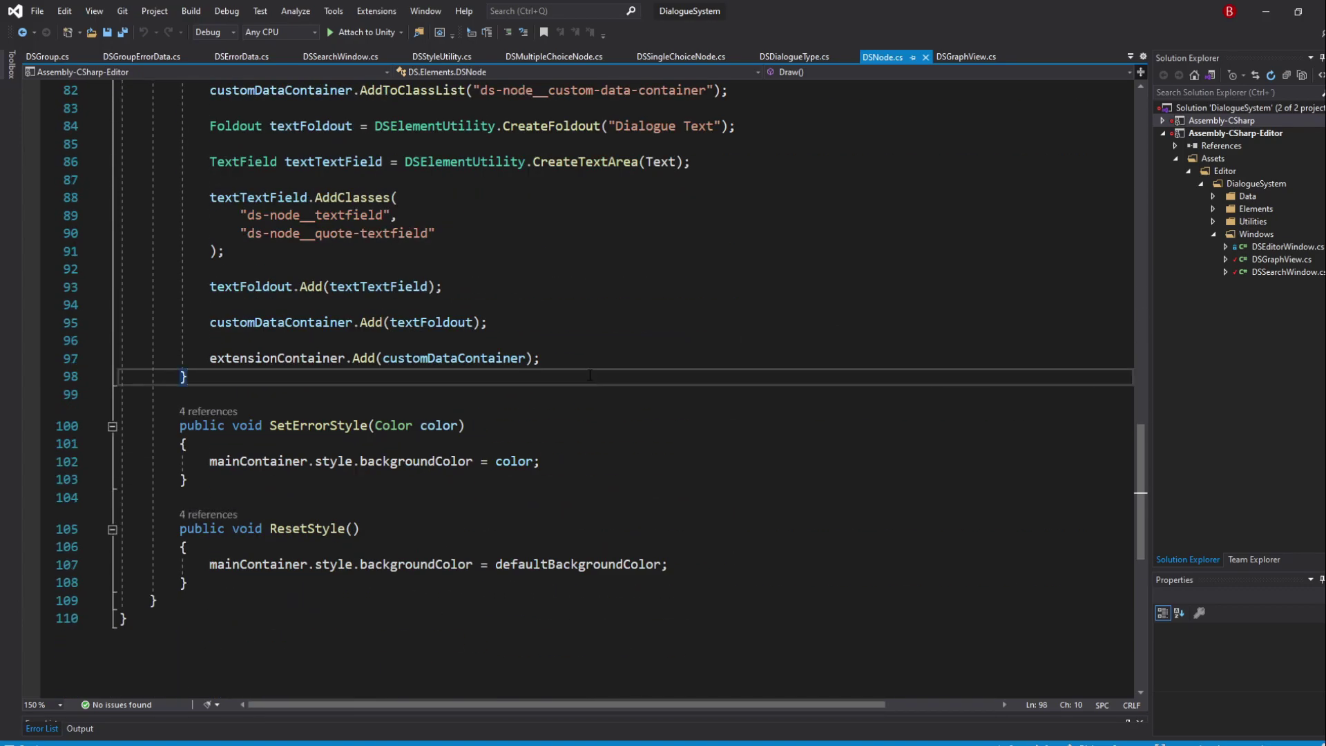
key("Return")
key("Return")
type("private void")
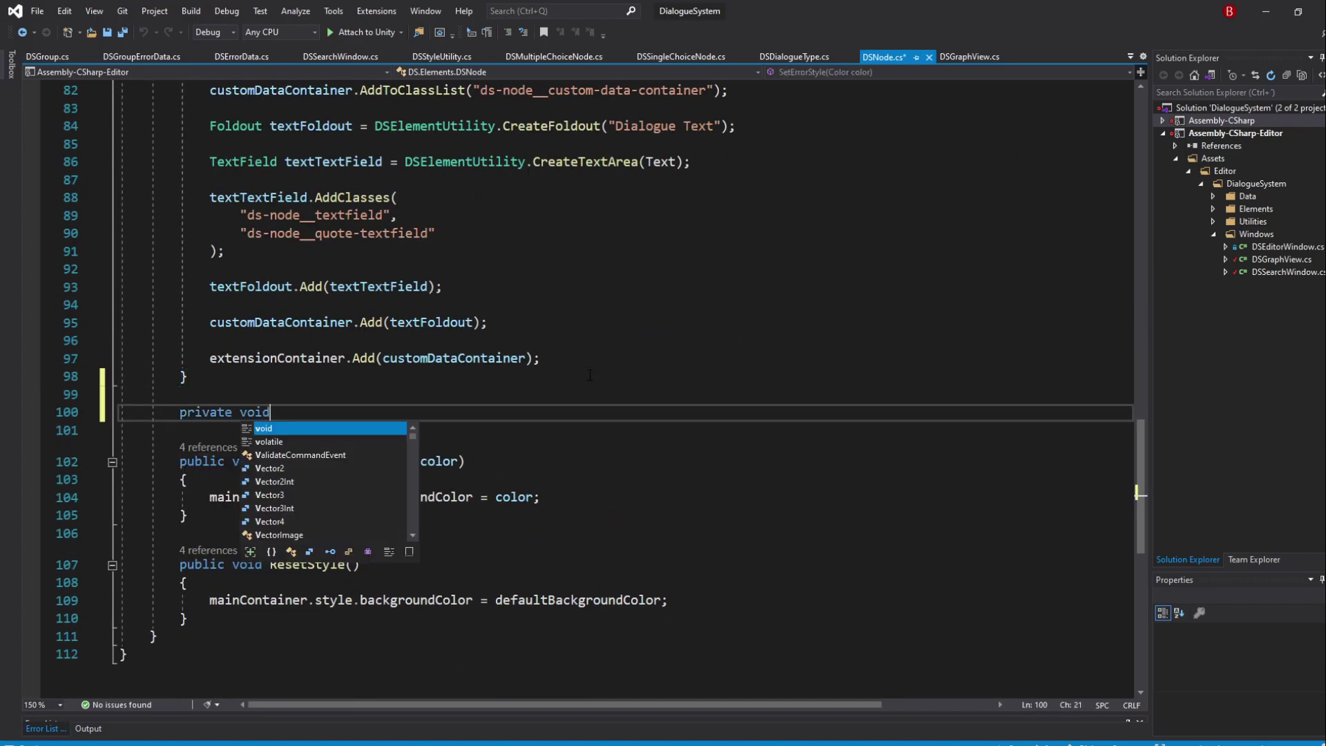
type(" DisconnectPor")
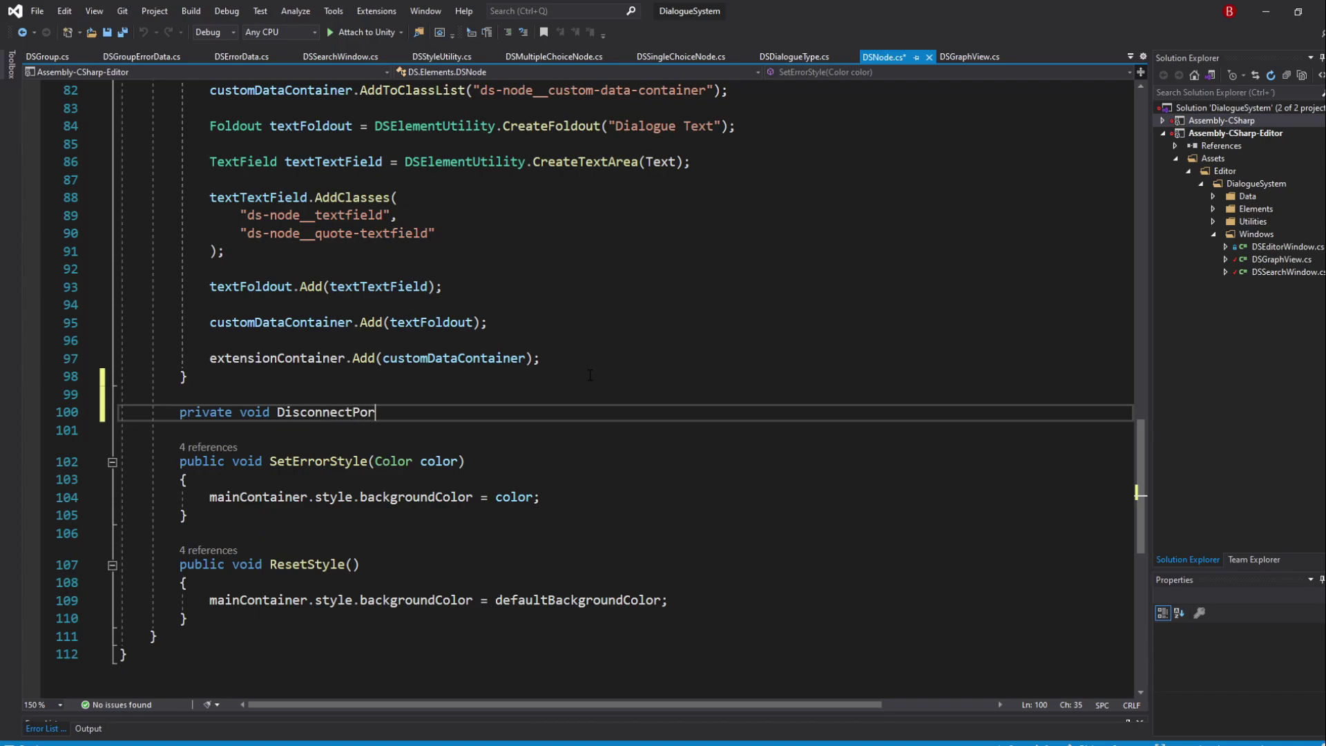
type("ts()")
key("Return")
type("{")
key("Return")
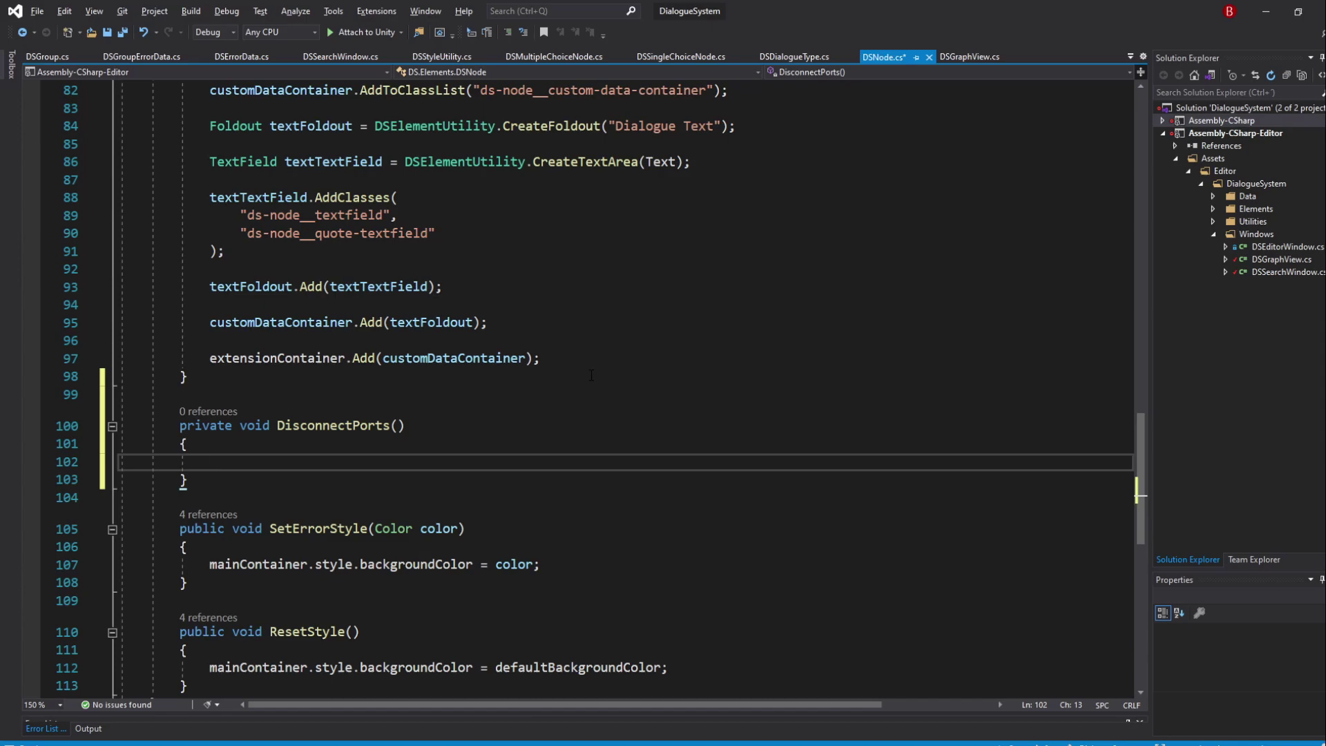
left_click(397, 426)
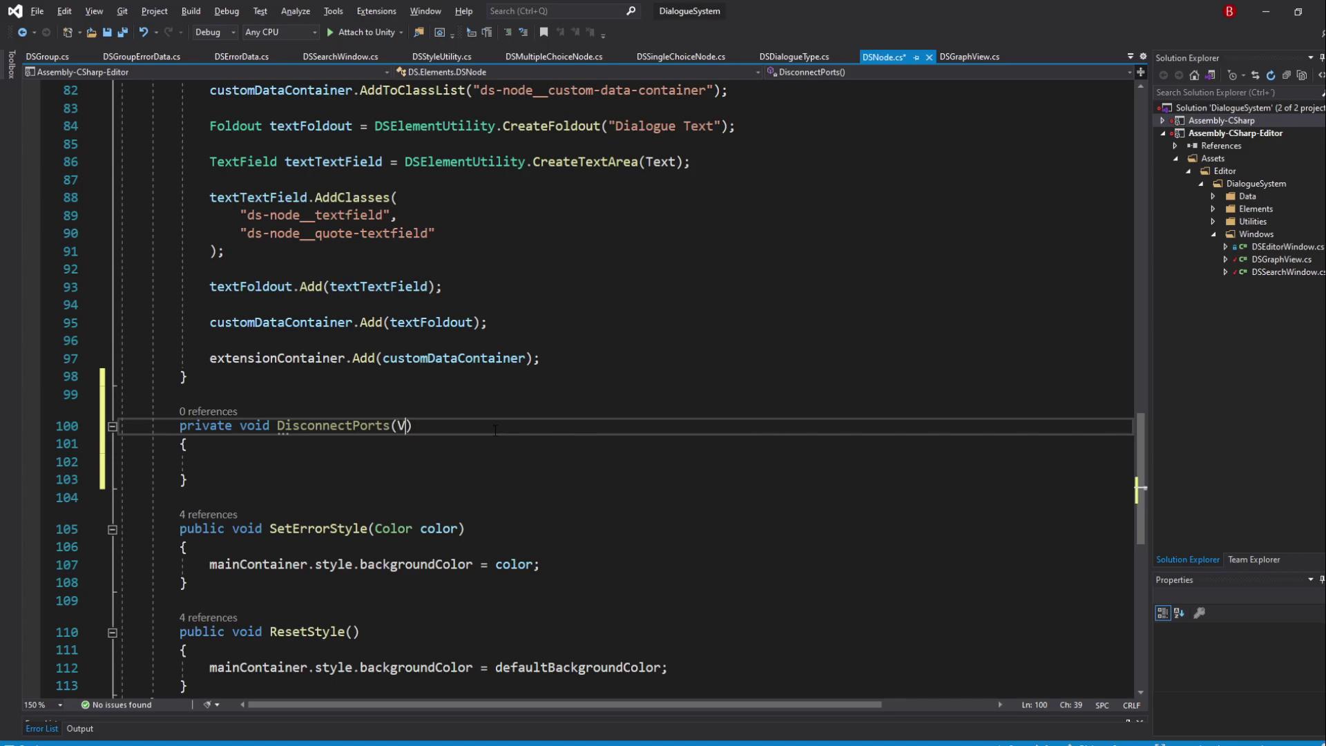
type("VisualElement contai")
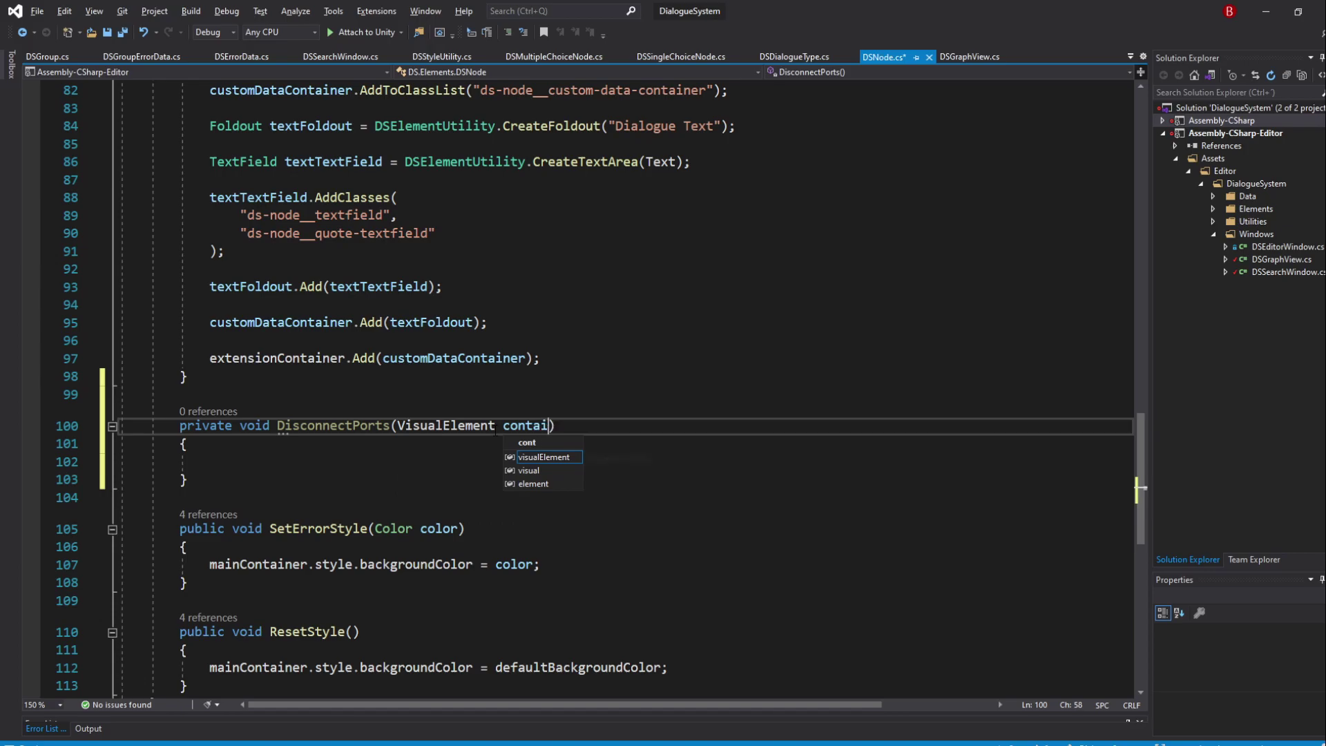
type("ner")
key("Escape")
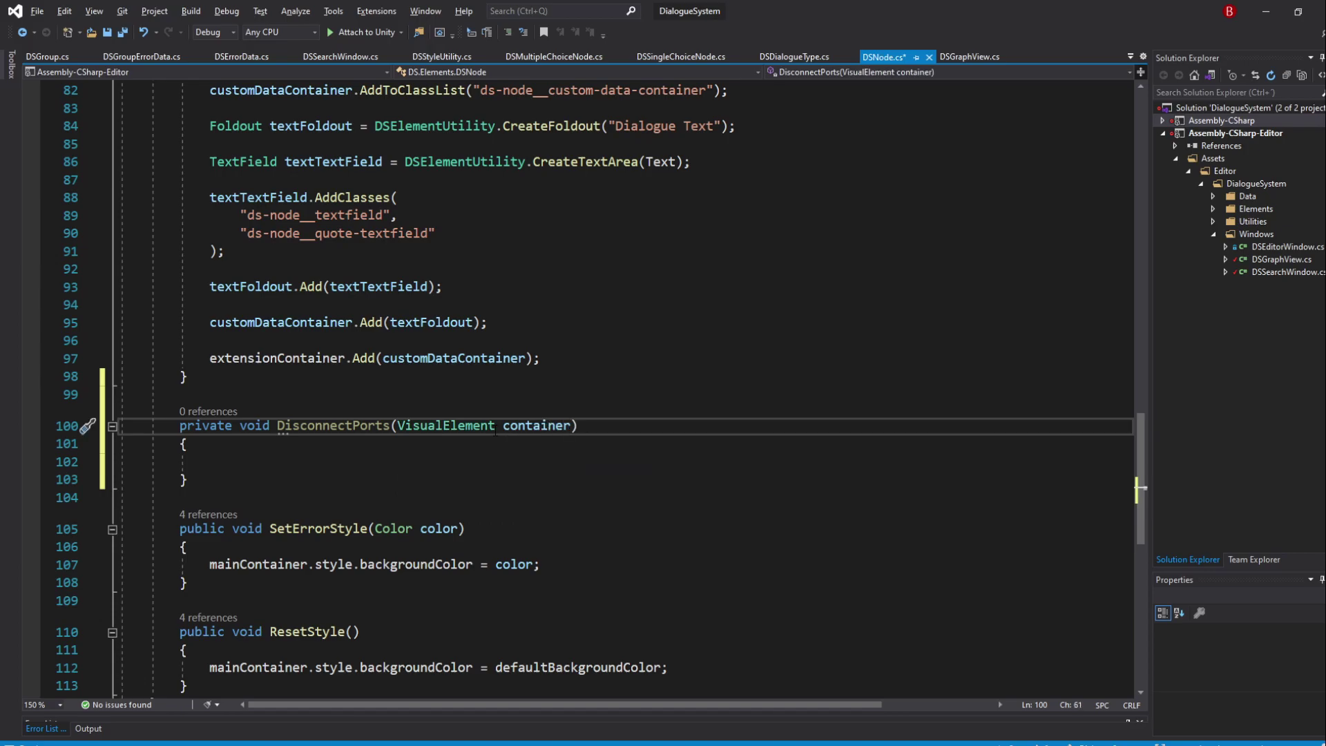
key("Up")
key("Return")
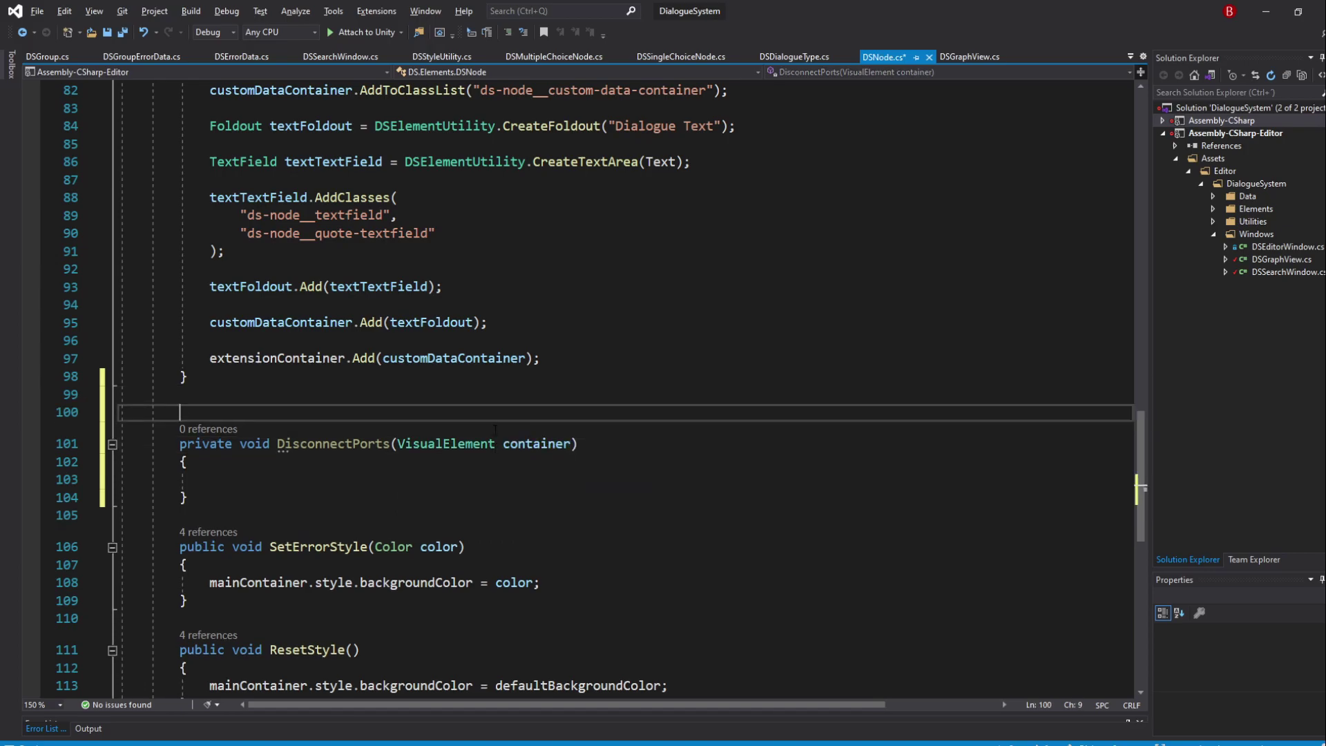
type("#region ")
type("Utility Met")
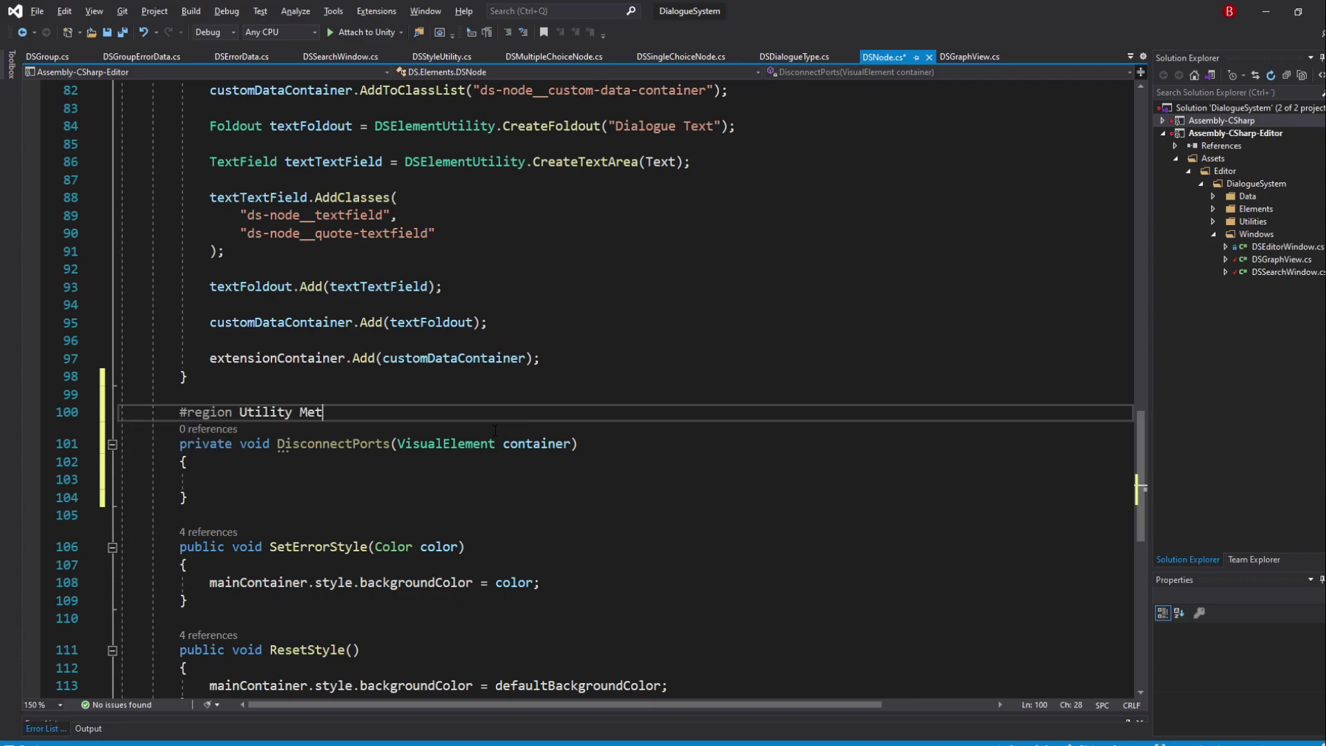
type("hods")
scroll(489, 434, "down", 3)
Step: Add #endregion after ResetStyle's closing brace to close the Utility Methods region
left_click(261, 543)
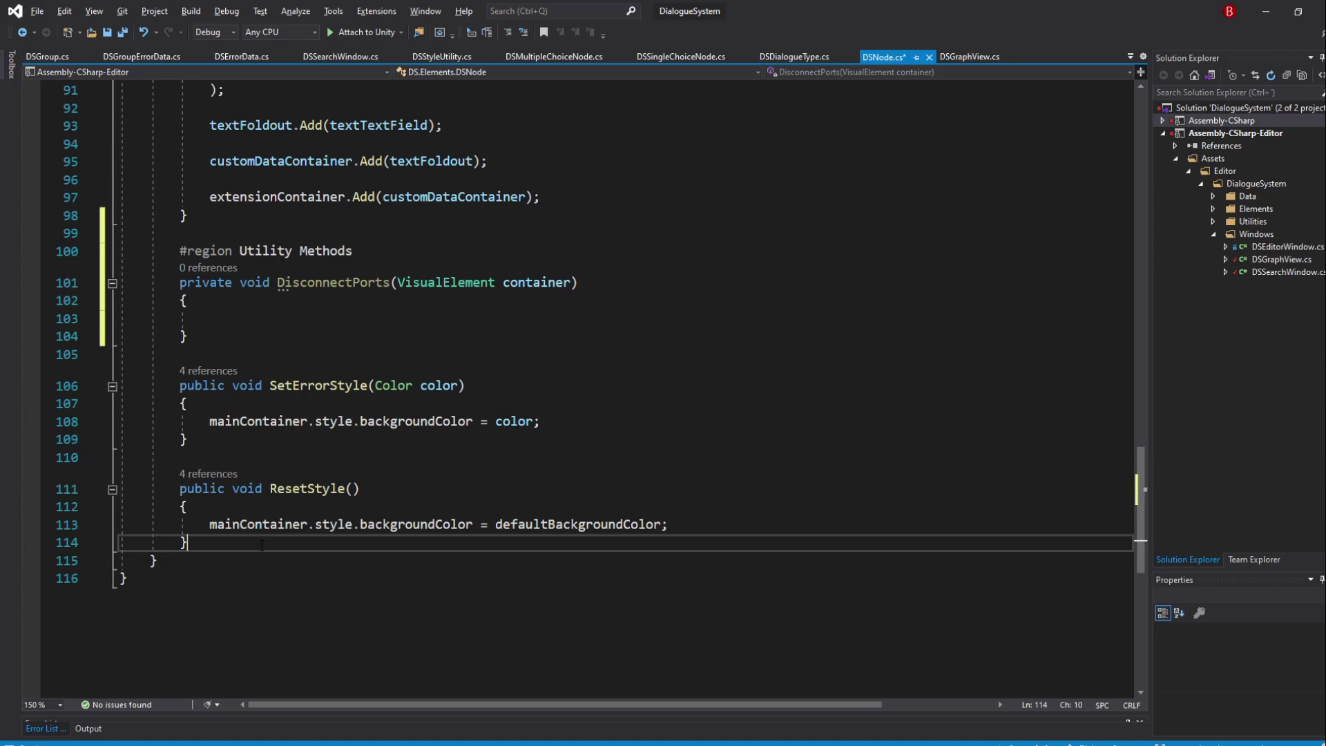
key("Return")
type("#endr")
key("Tab")
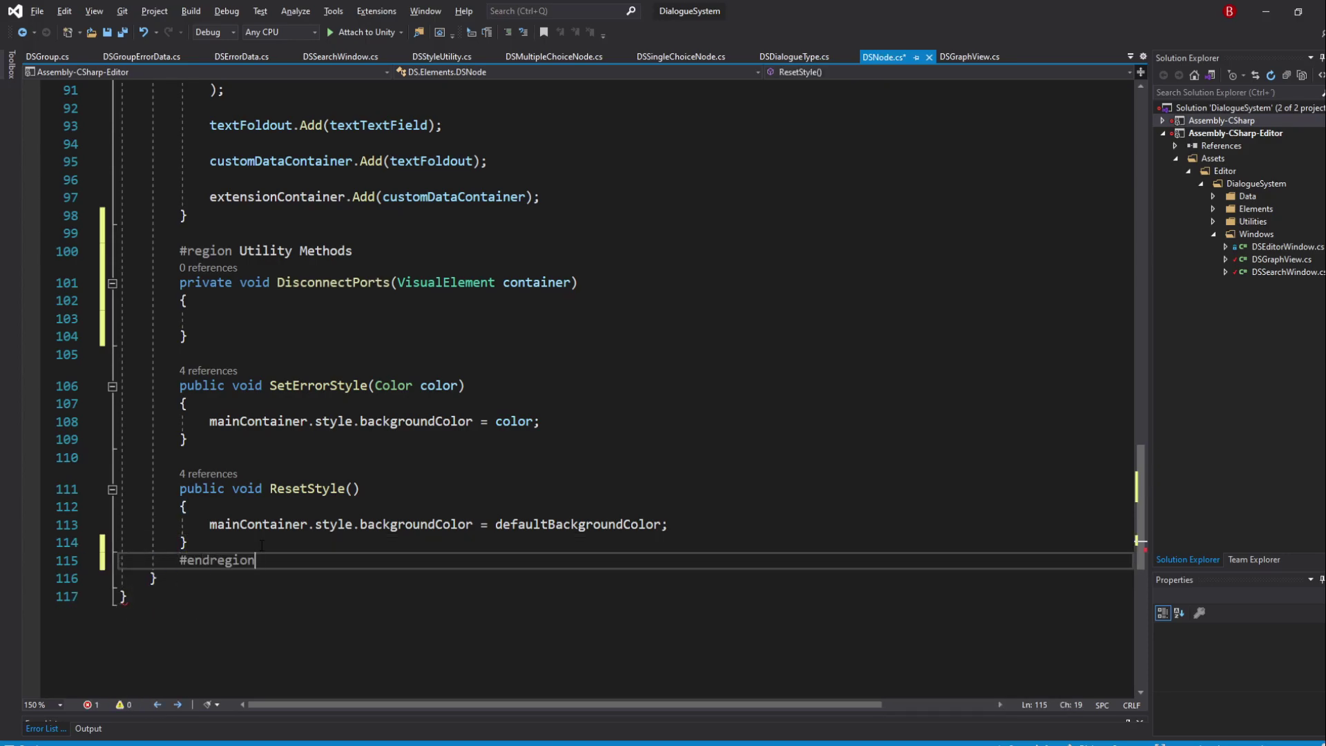
left_click(557, 319)
scroll(581, 383, "up", 2)
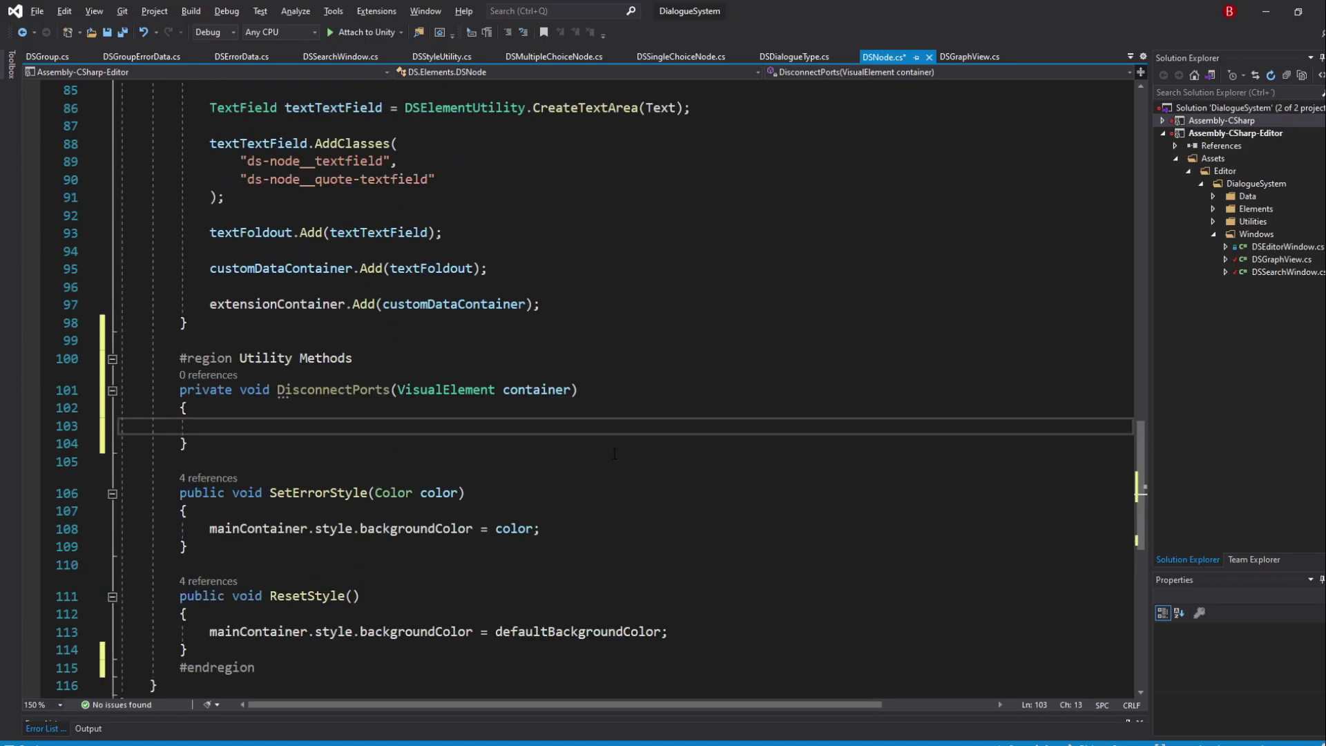
scroll(689, 477, "down", 1)
scroll(690, 477, "down", 1)
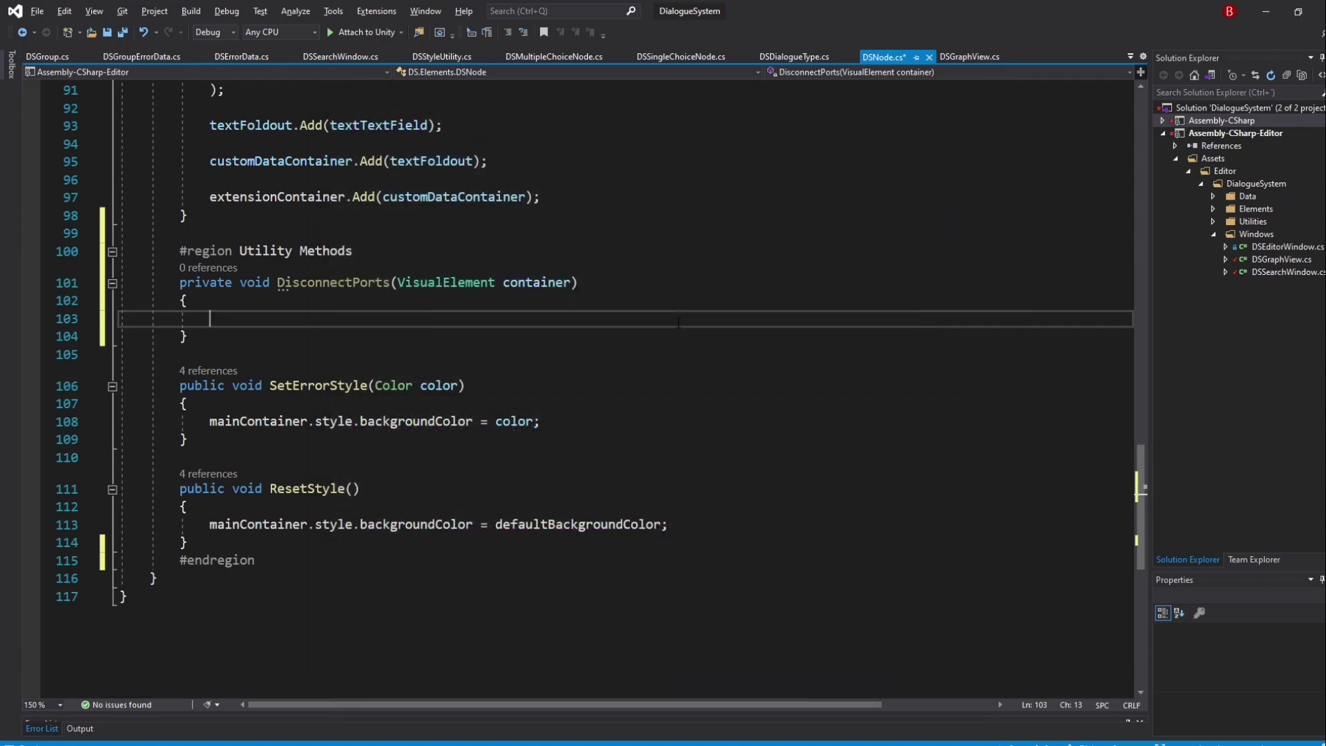
type("foreach (Por")
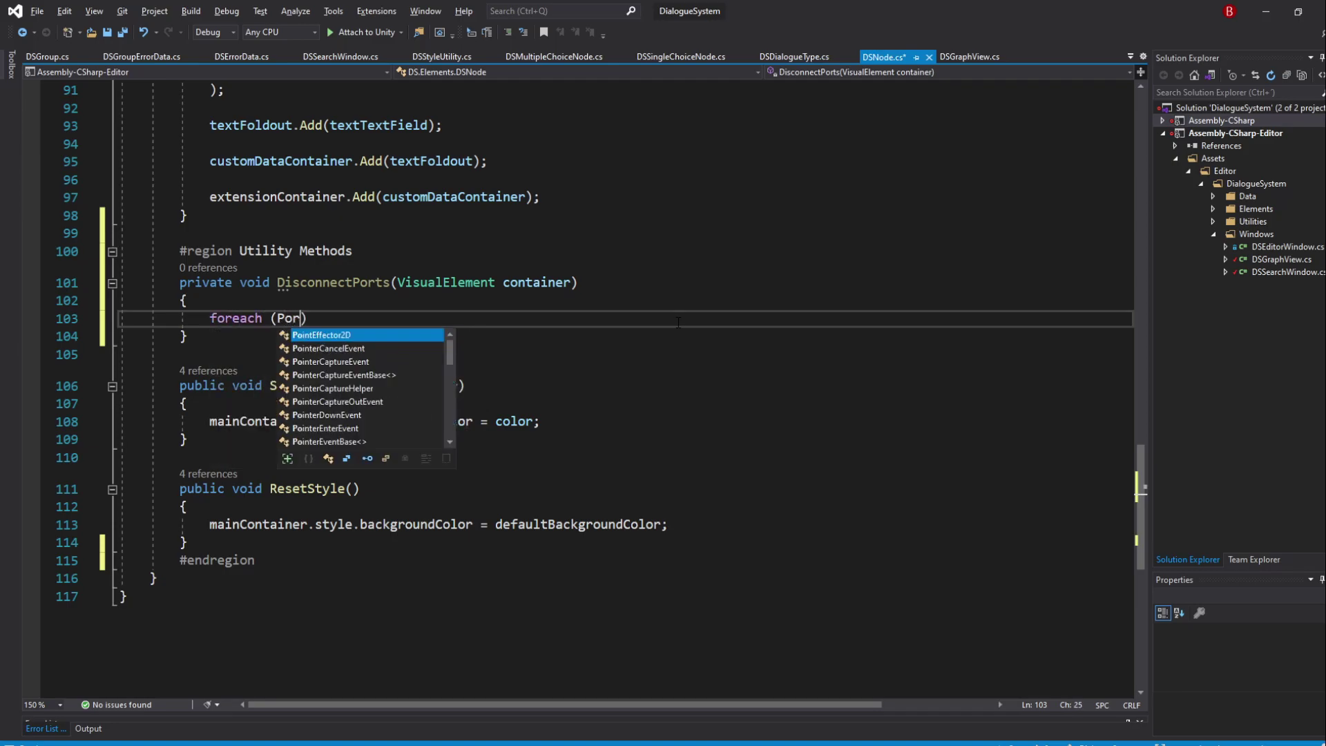
type("t port in c")
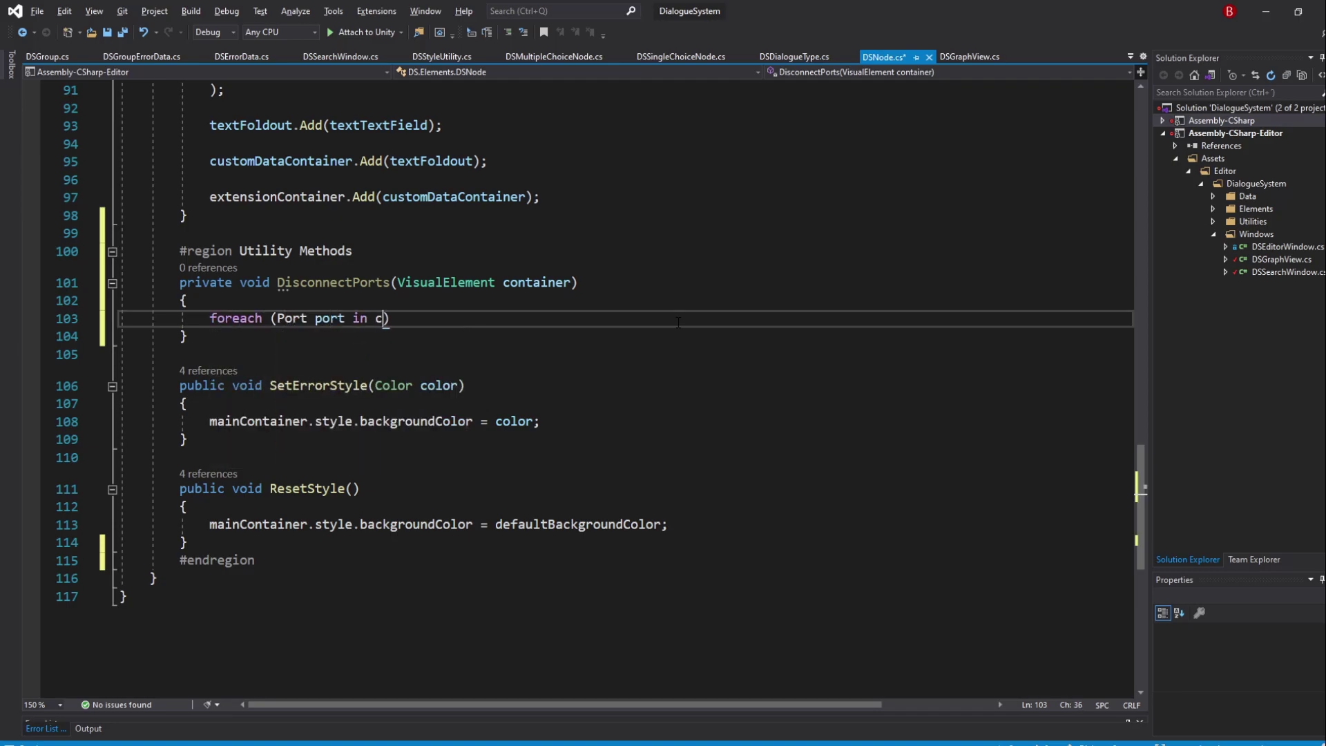
type("ontainer.child")
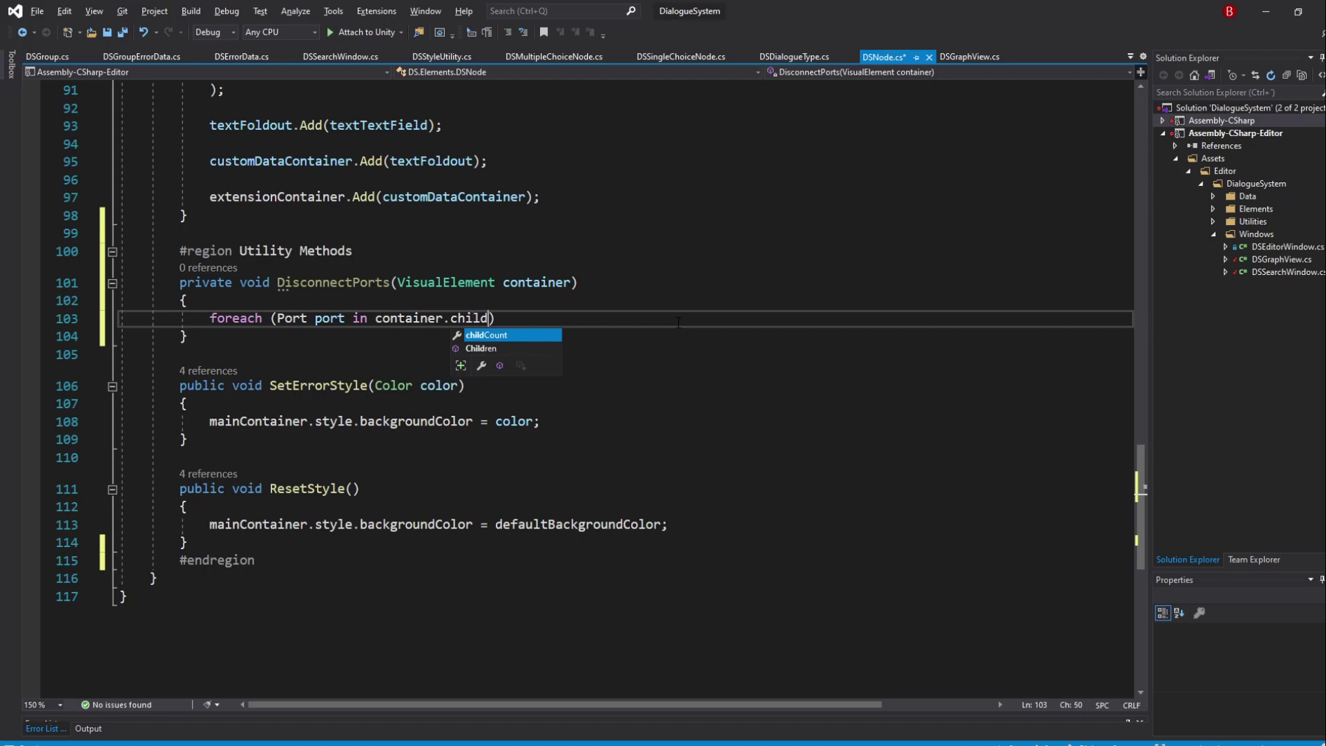
Step: Write a foreach loop over the container's Children() ports
key("Down")
key("Tab")
type("()")
key("End")
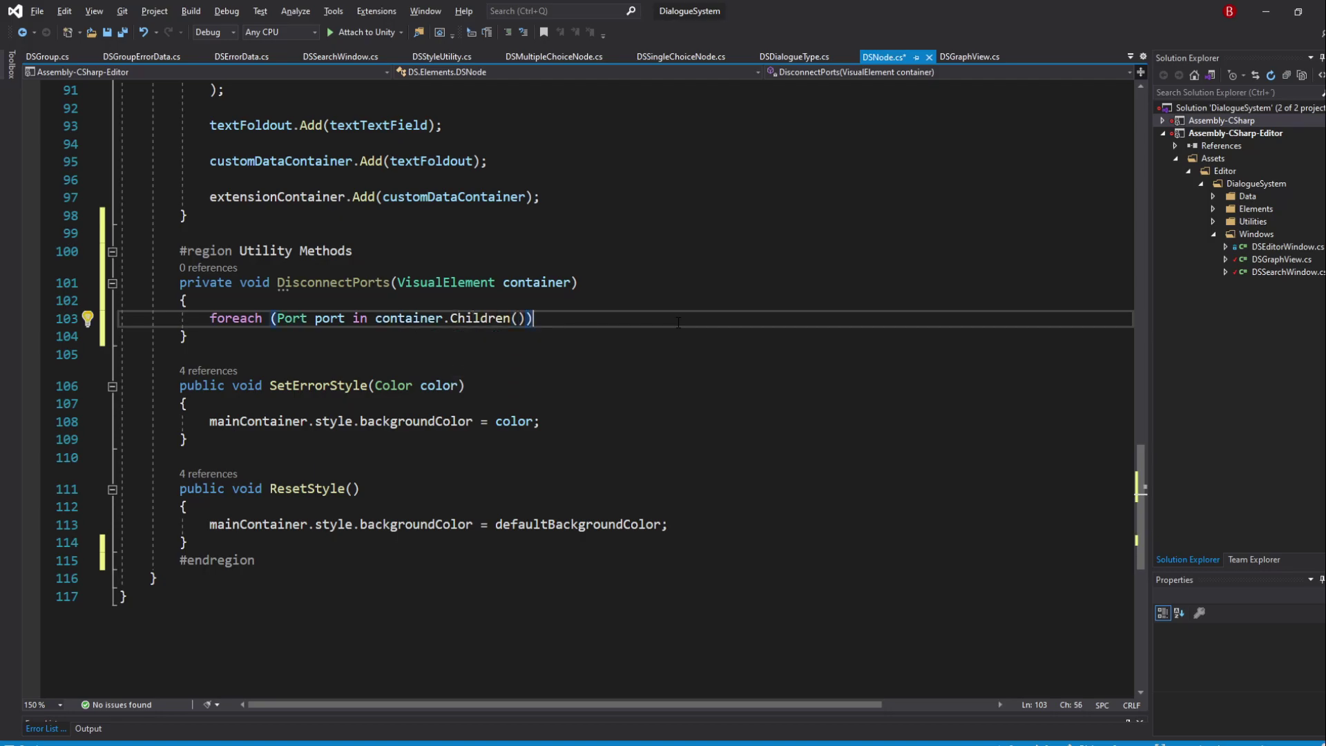
key("Return")
type("{")
key("Return")
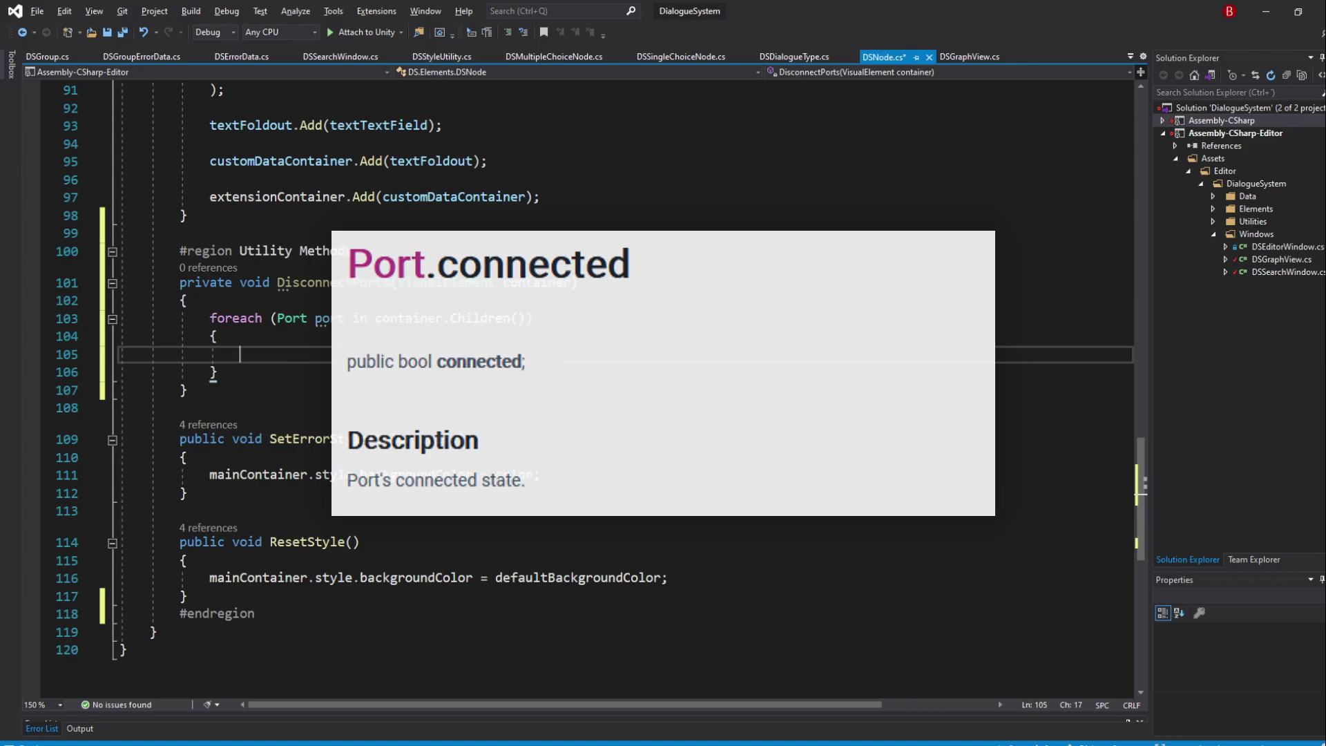
type("if ")
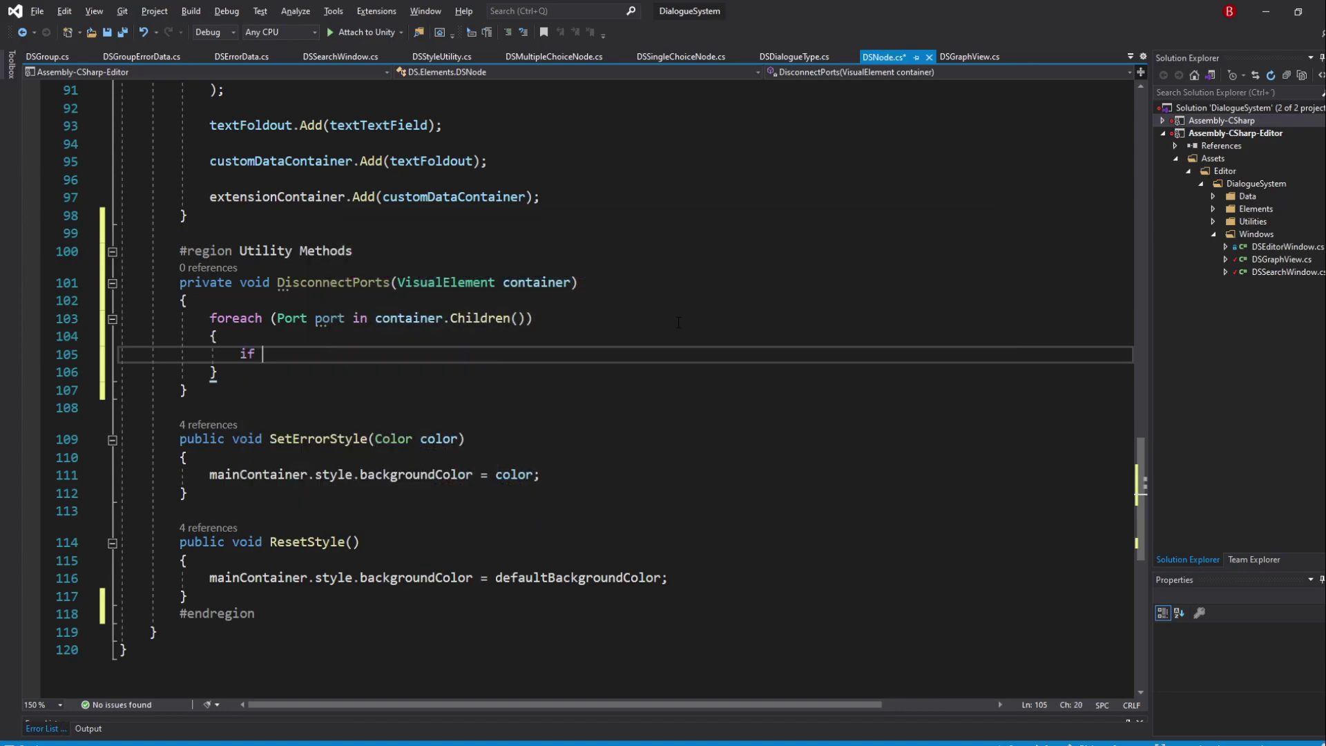
type("(port.con")
Step: Add an if (!port.connected) continue check inside the loop
key("Tab")
key("ctrl+Left")
key("ctrl+Left")
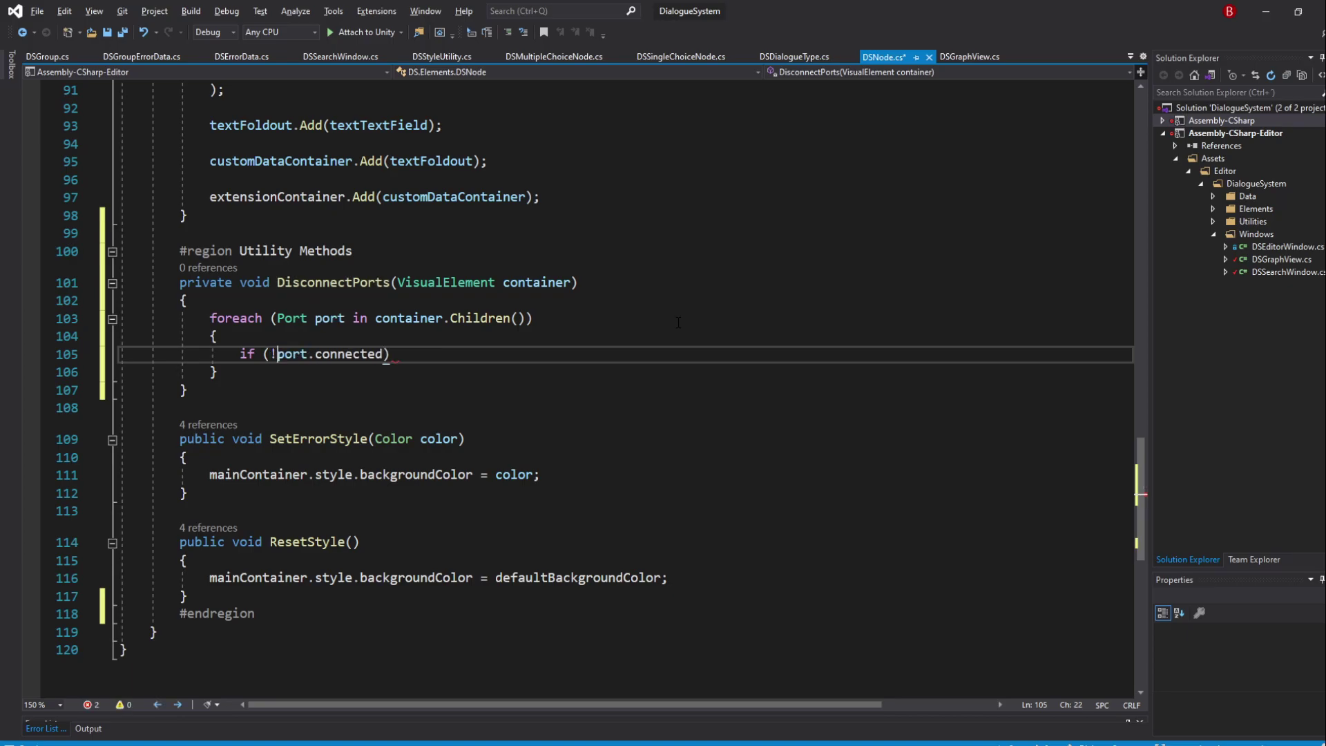
type("!")
key("End")
key("Return")
type("{")
key("Return")
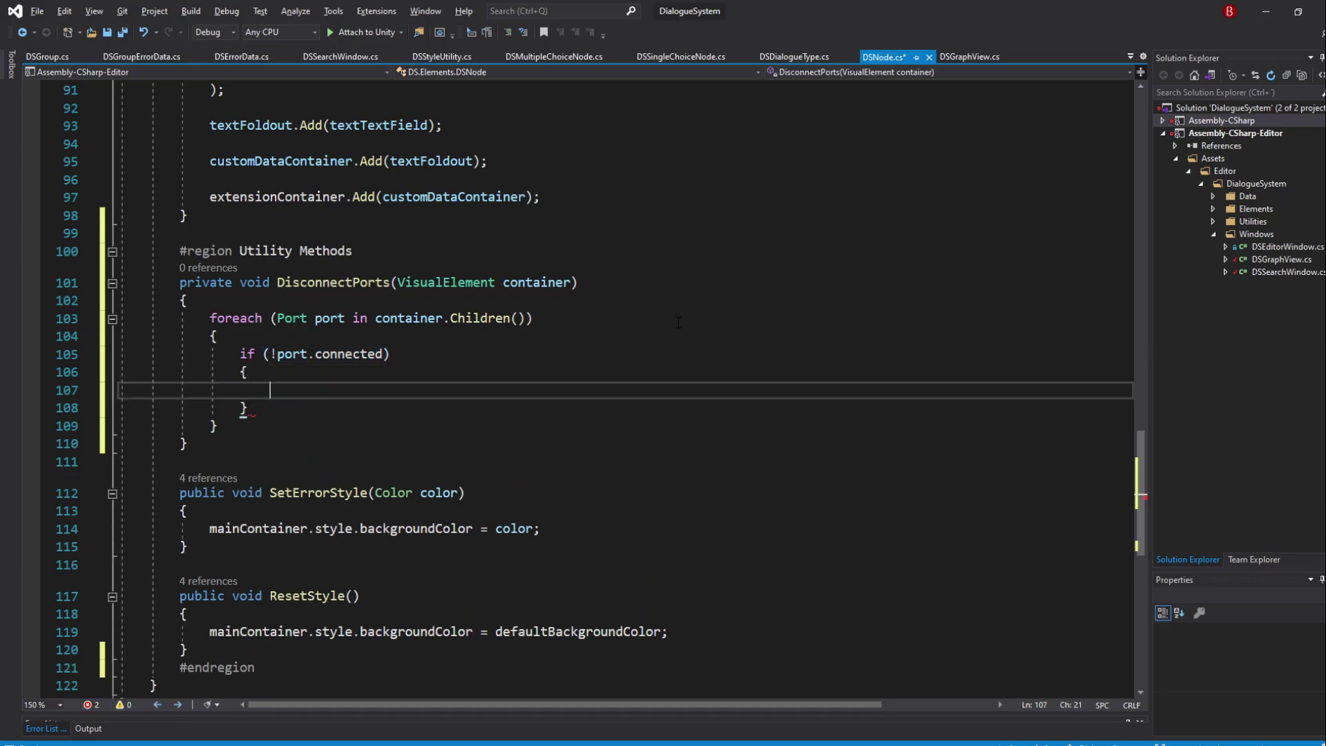
type("conti")
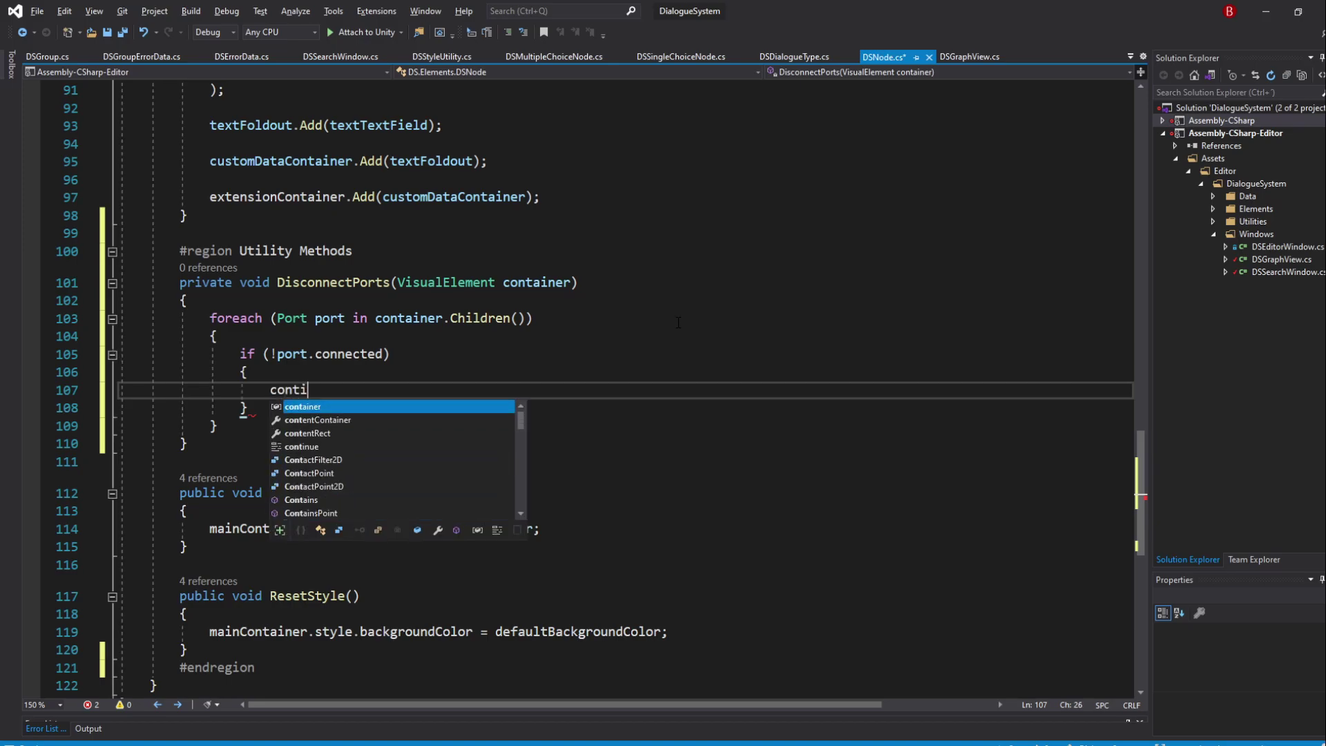
type("nue;")
key("Down")
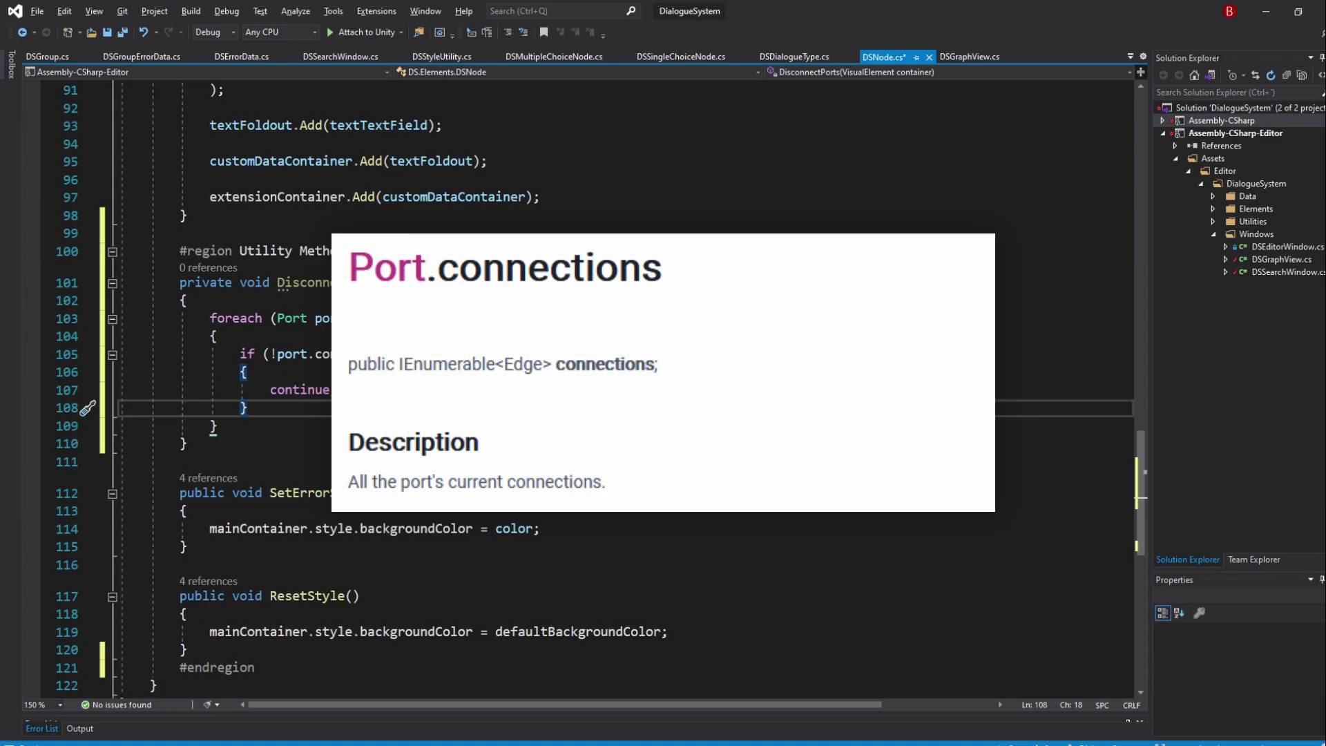
Step: Add graphView.DeleteElements(port.connections) below the connected check
key("Return")
key("Return")
type("g")
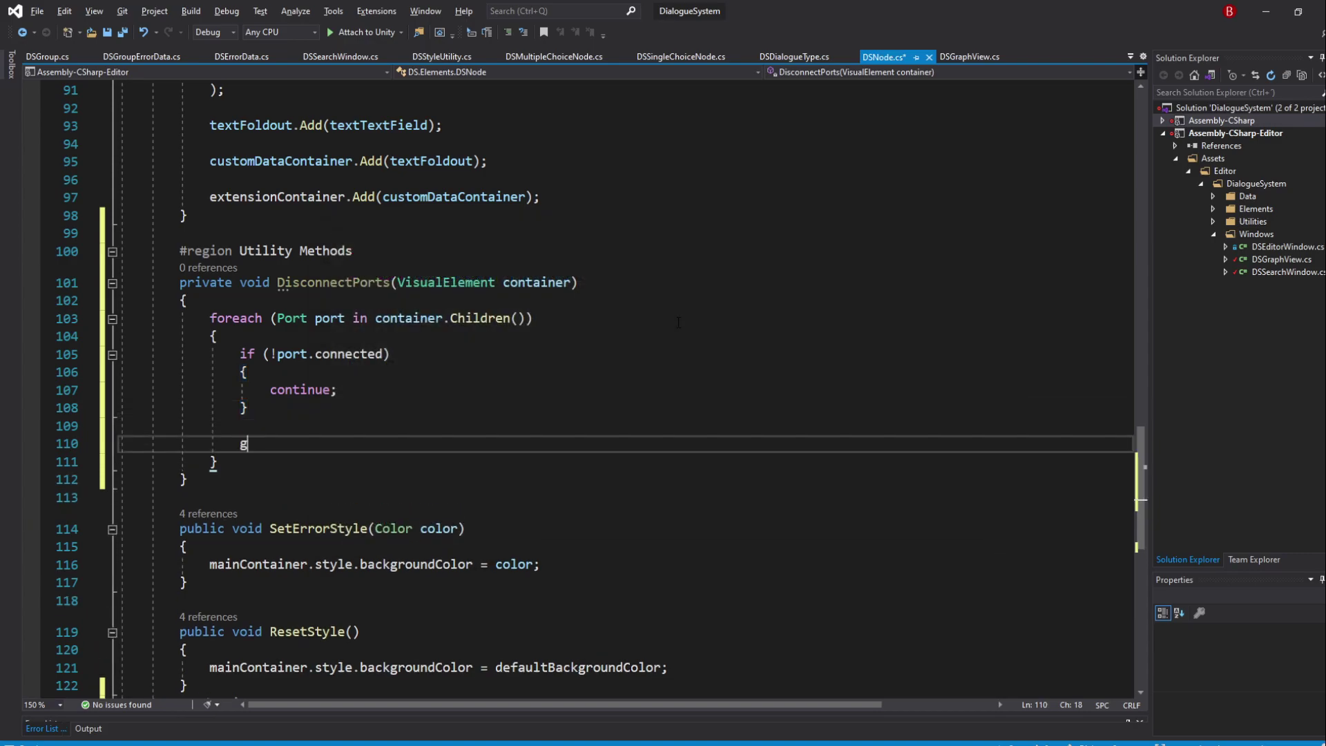
type("raphView")
key("Escape")
type(".DeleteElements")
key("Escape")
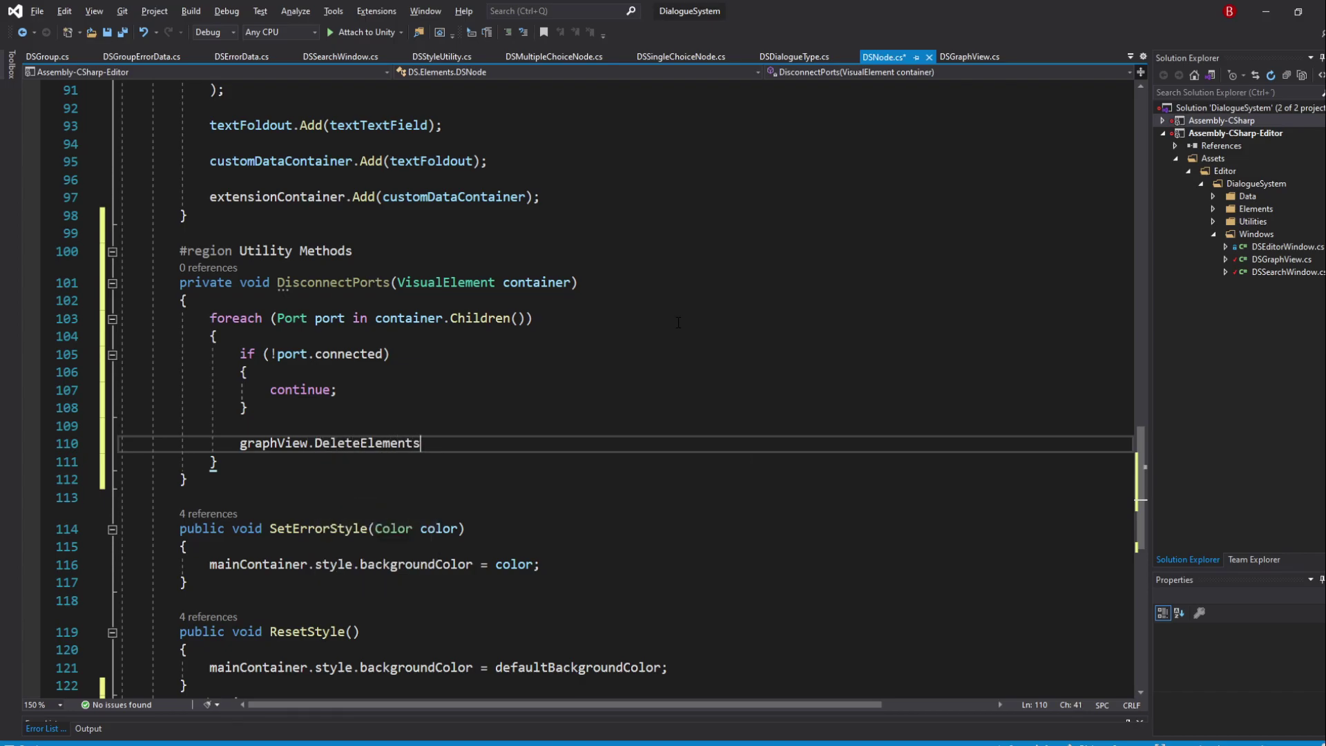
type("(port.conne")
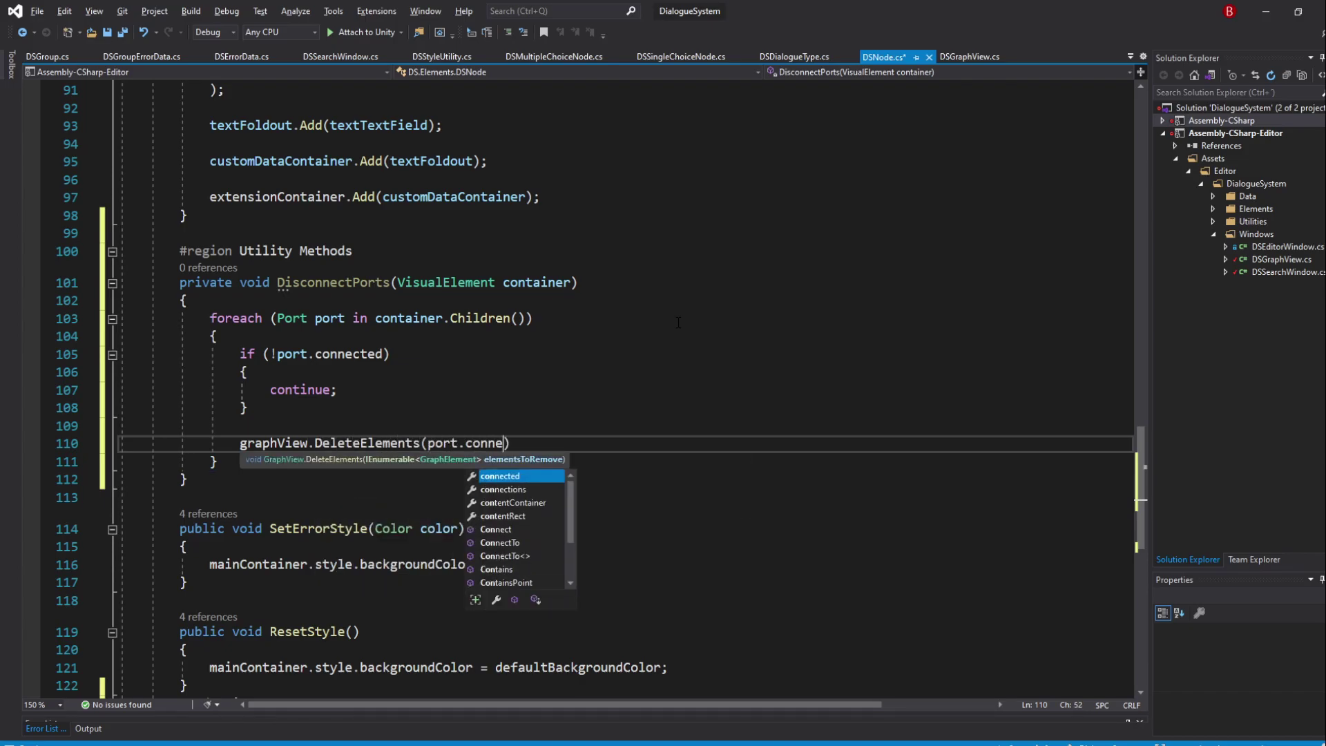
type("ctions);")
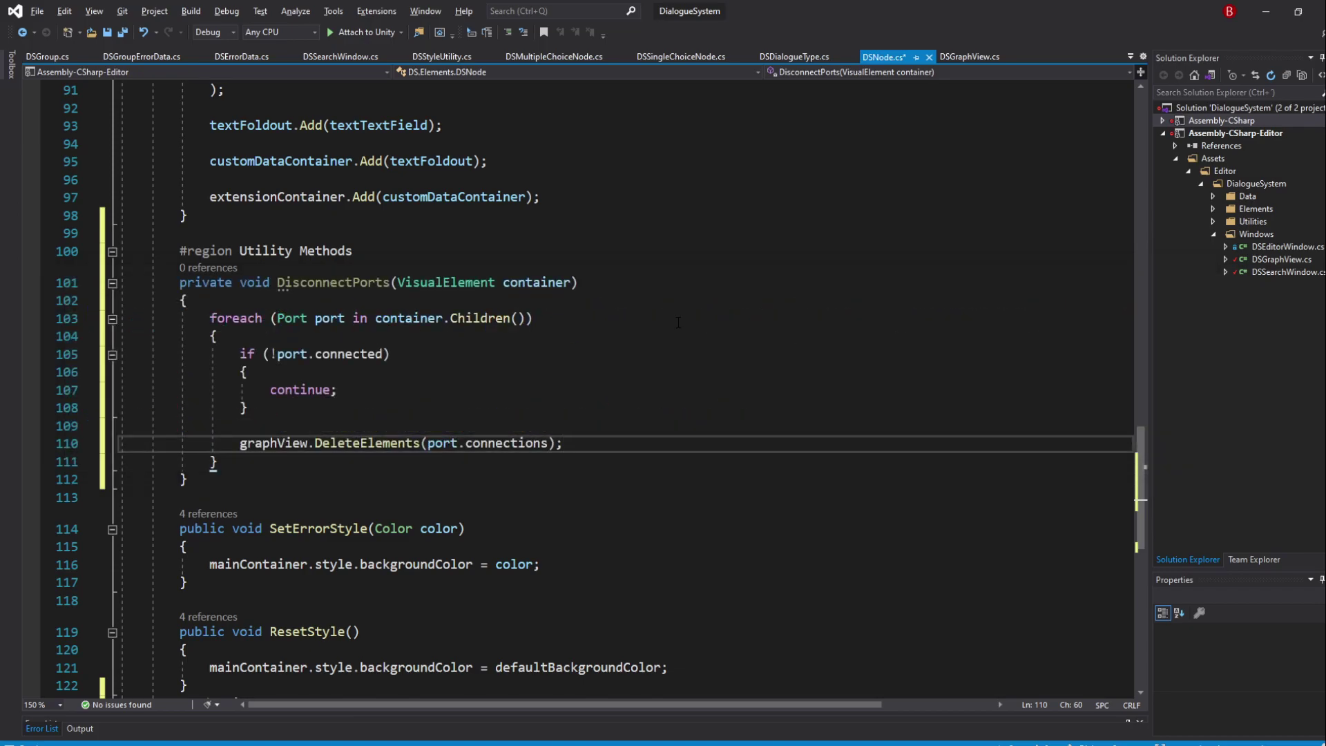
left_click(453, 252)
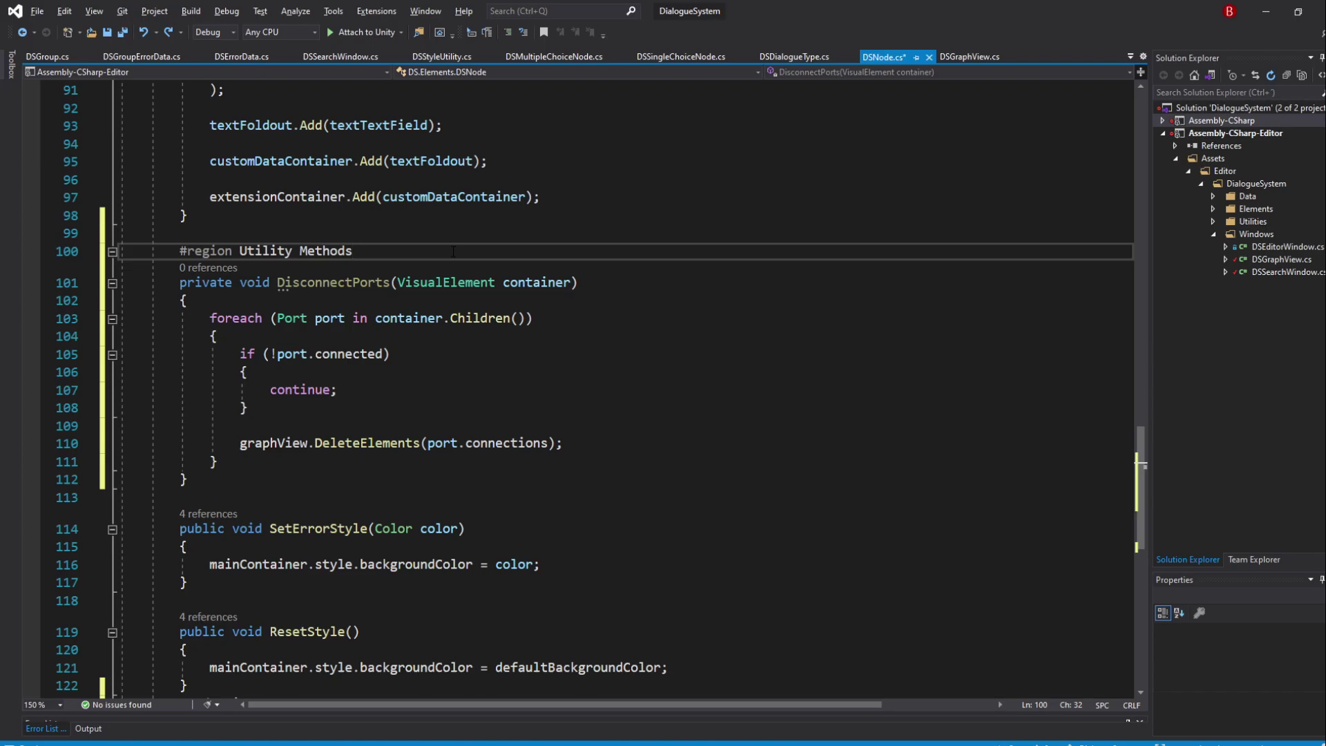
Step: Add a public DisconnectAllPorts() method that calls DisconnectPorts(inputContainer)
key("Return")
type("public void ")
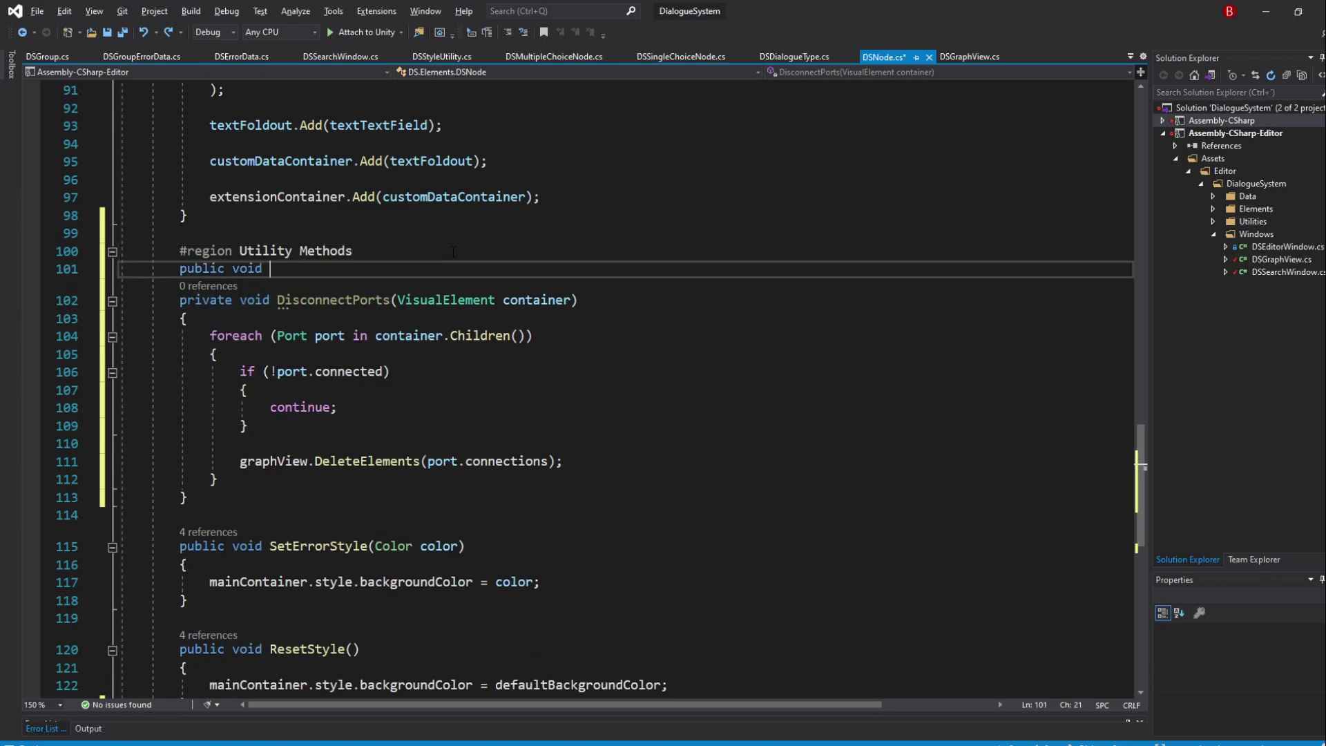
type("DisconnectAll")
type("Ports(")
key("Return")
type("{")
key("Return")
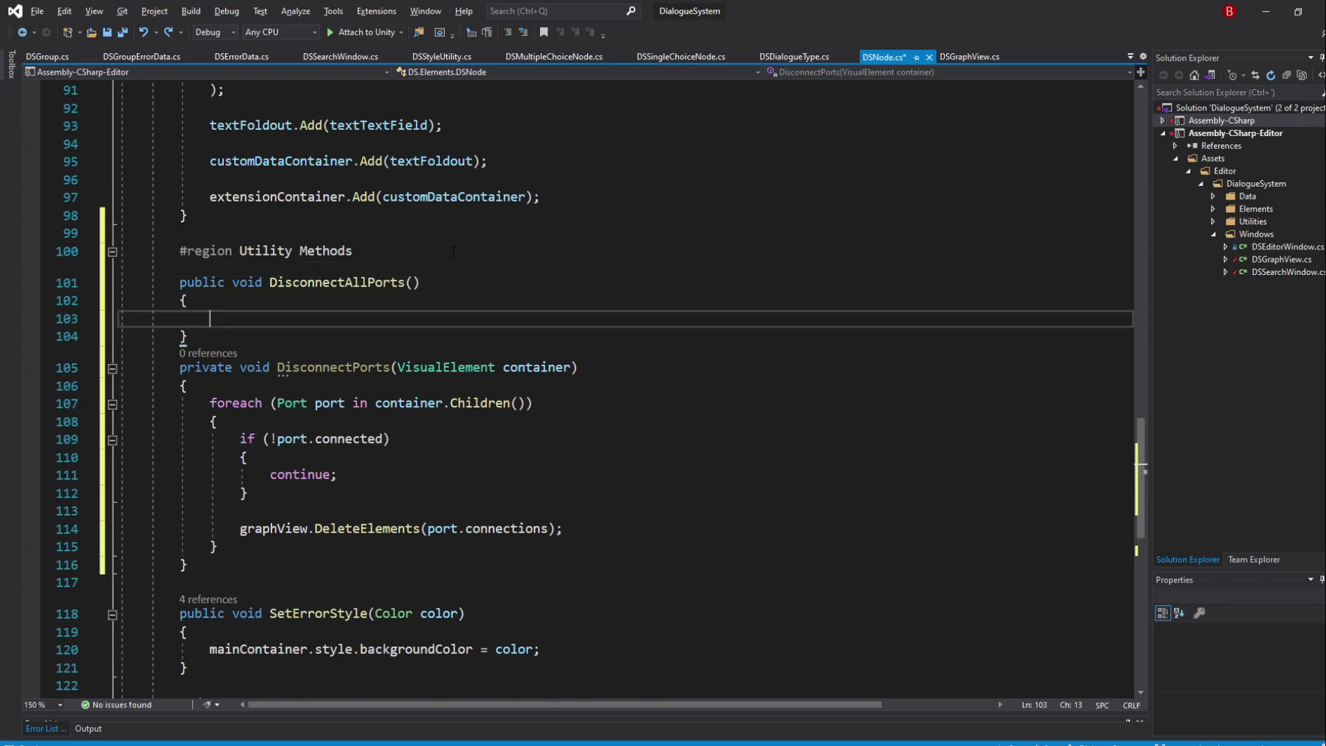
key("Down")
key("Return")
left_click(452, 320)
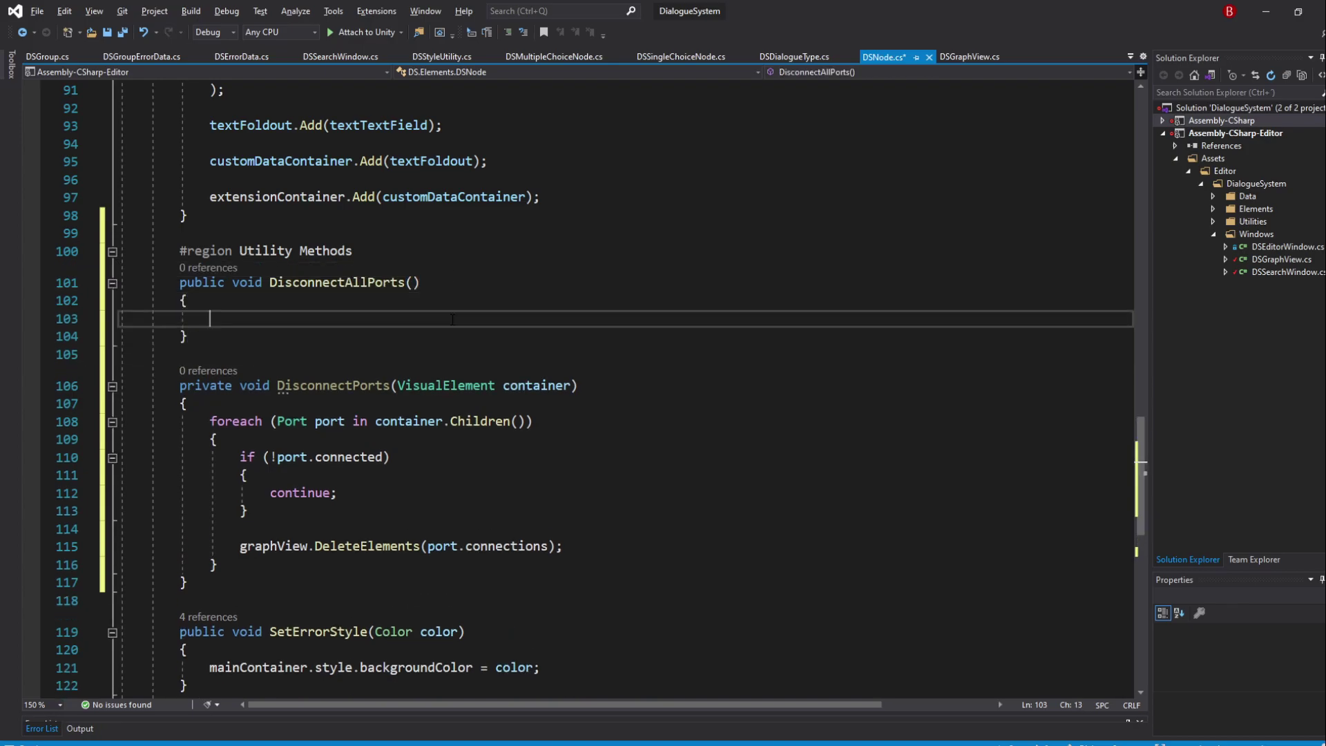
type("Disconne")
key("Tab")
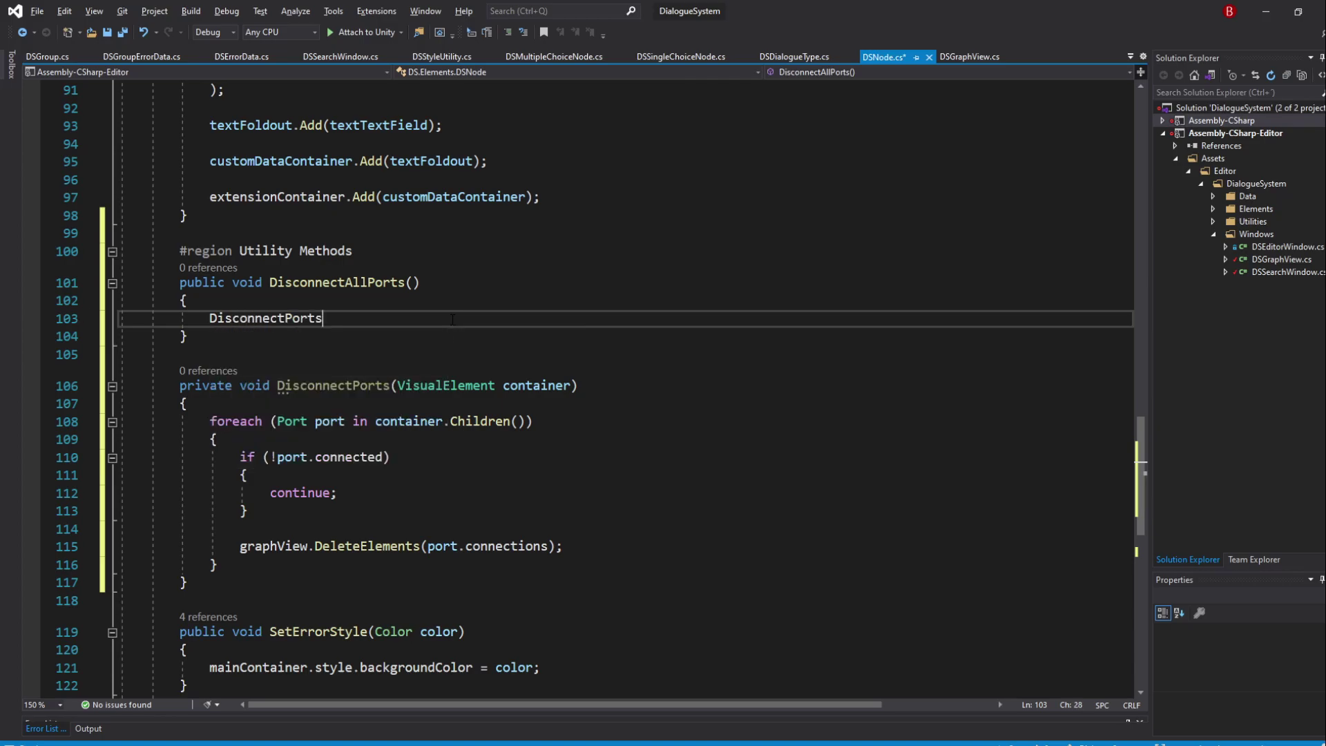
type("(in")
key("Tab")
type(")")
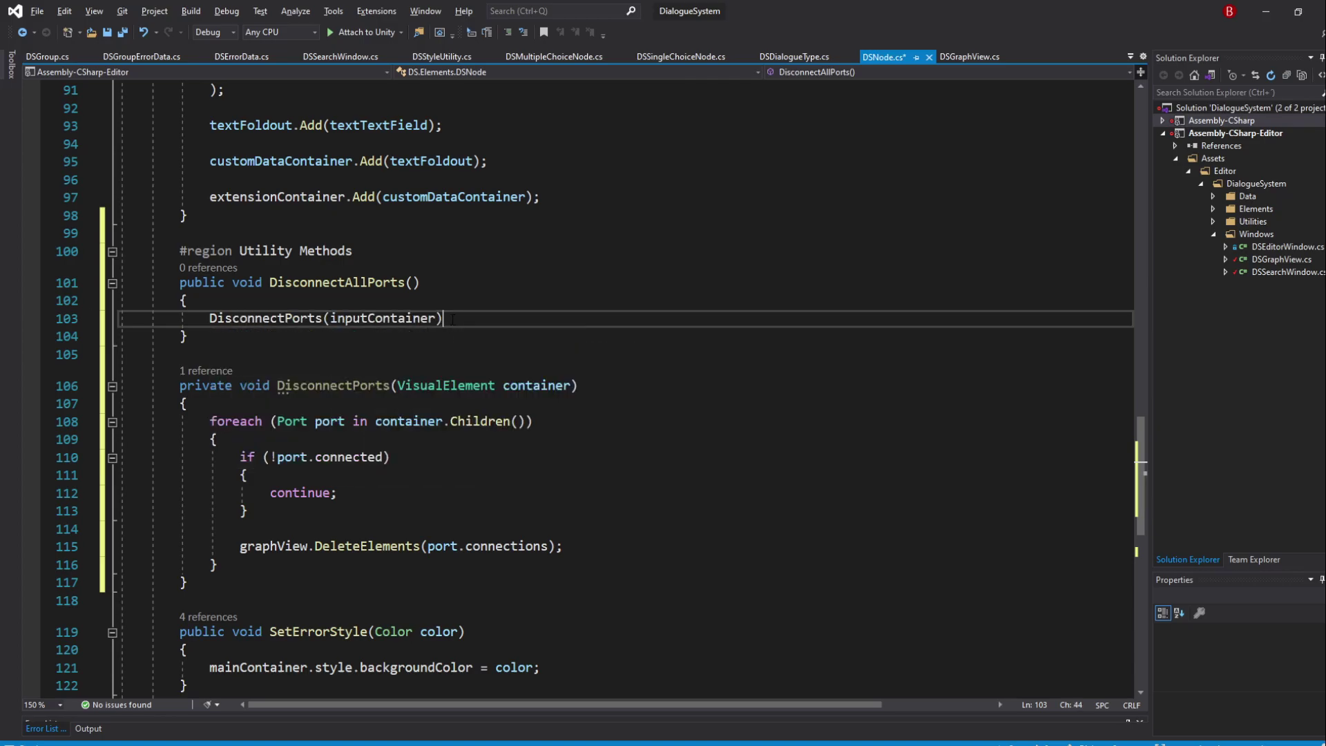
type(";")
Step: Duplicate the call as DisconnectPorts(outputContainer) and save DSNode.cs
left_click_drag(452, 318, 189, 300)
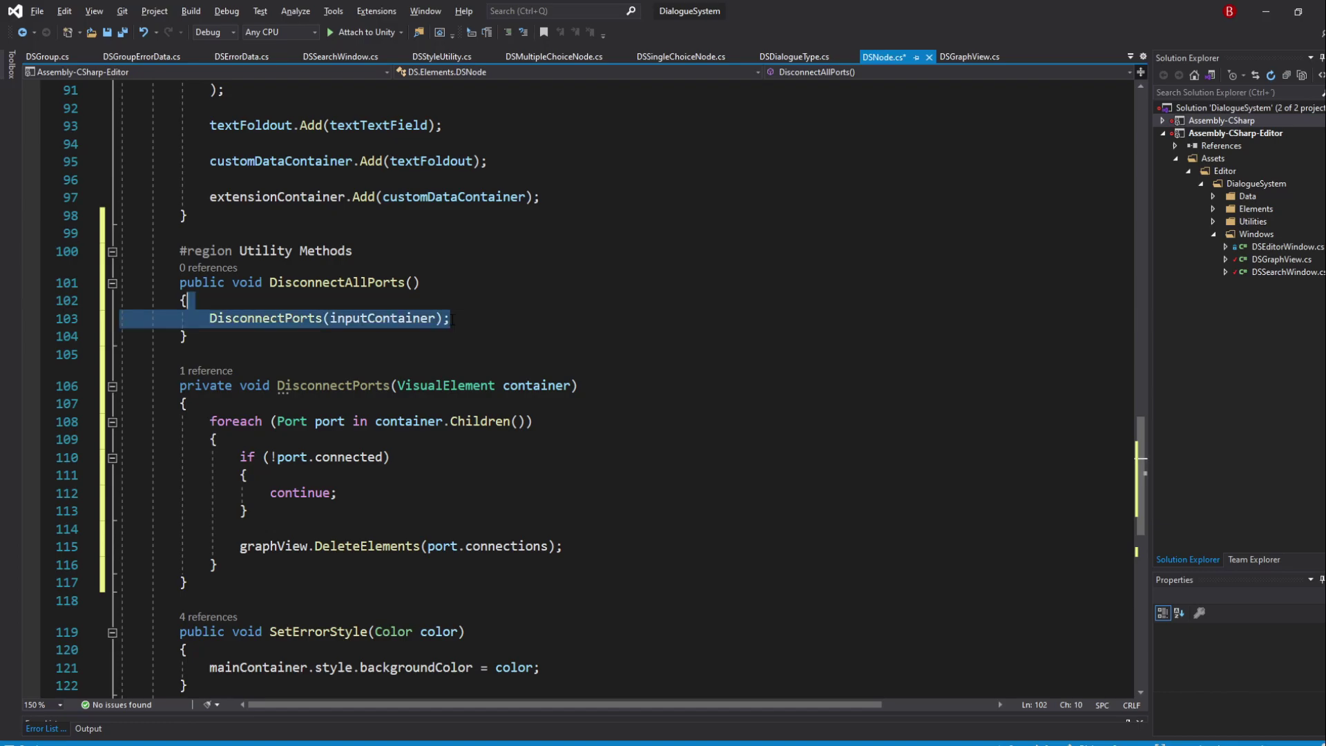
key("ctrl+c")
left_click(453, 319)
key("ctrl+v")
double_click(403, 341)
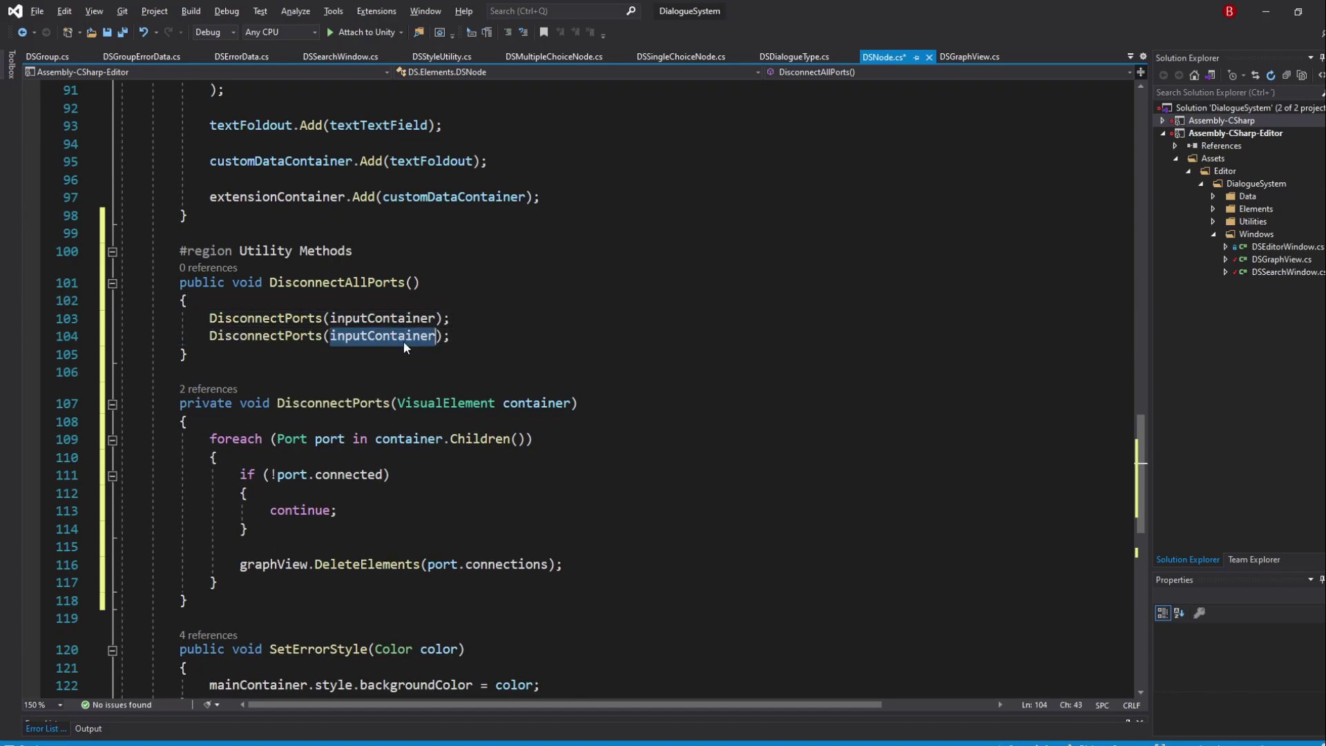
type("output")
key("Tab")
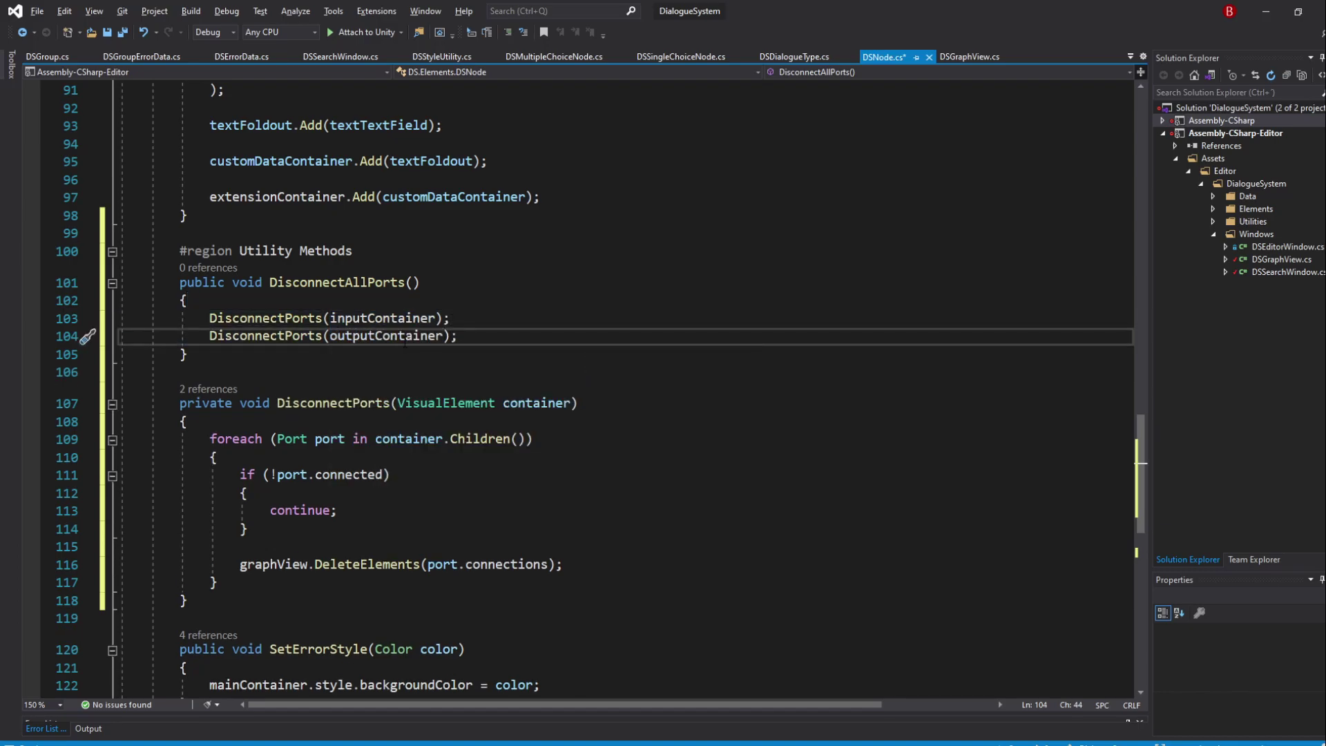
key("End")
key("alt+Tab")
key("alt+Tab")
key("ctrl+s")
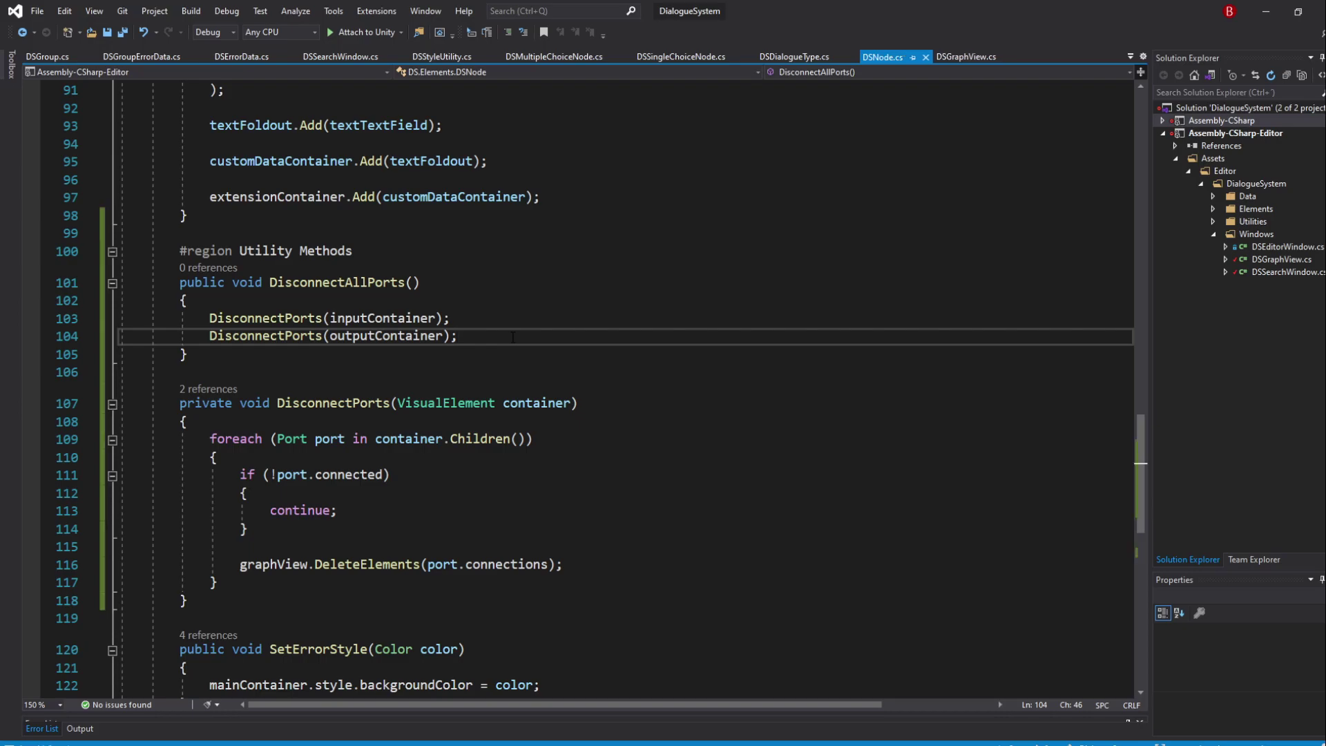
Step: Add node.DisconnectAllPorts() after RemoveUngroupedNode(node) in DSGraphView.cs, then switch to Unity
left_click(977, 58)
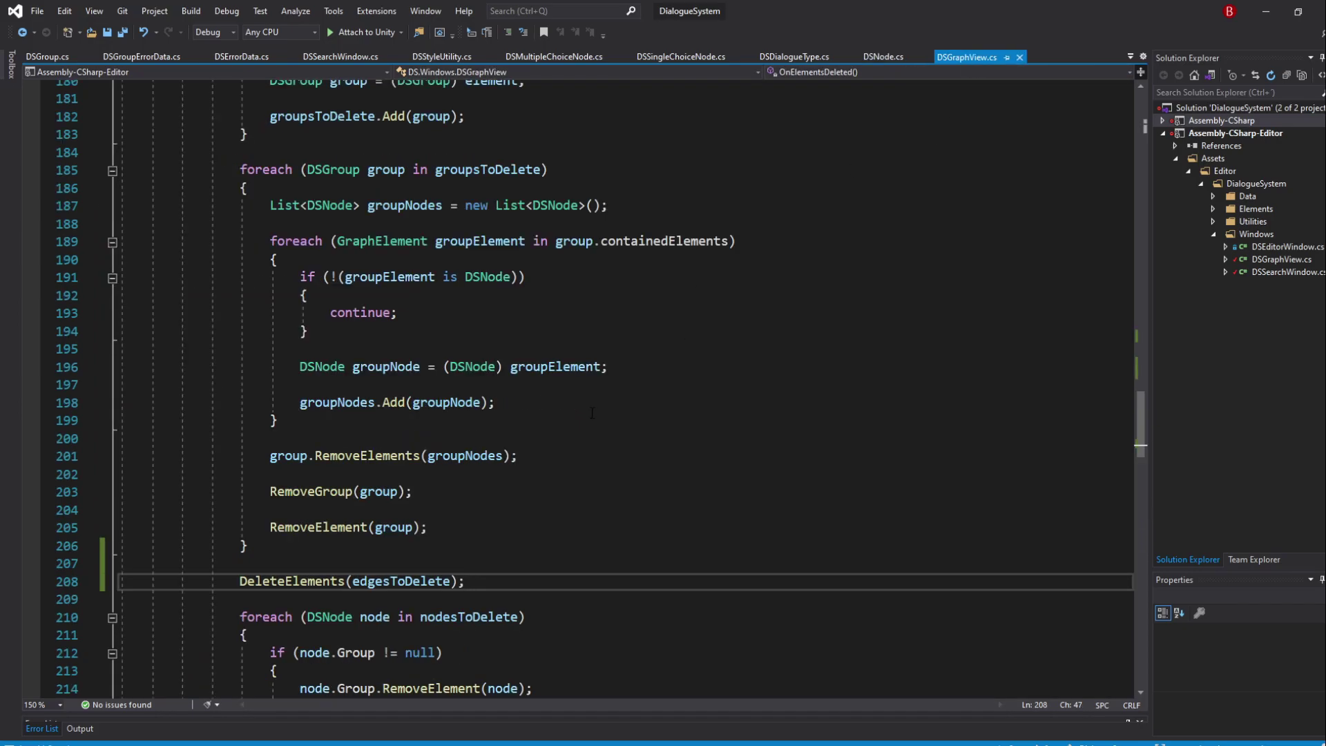
scroll(591, 413, "down", 5)
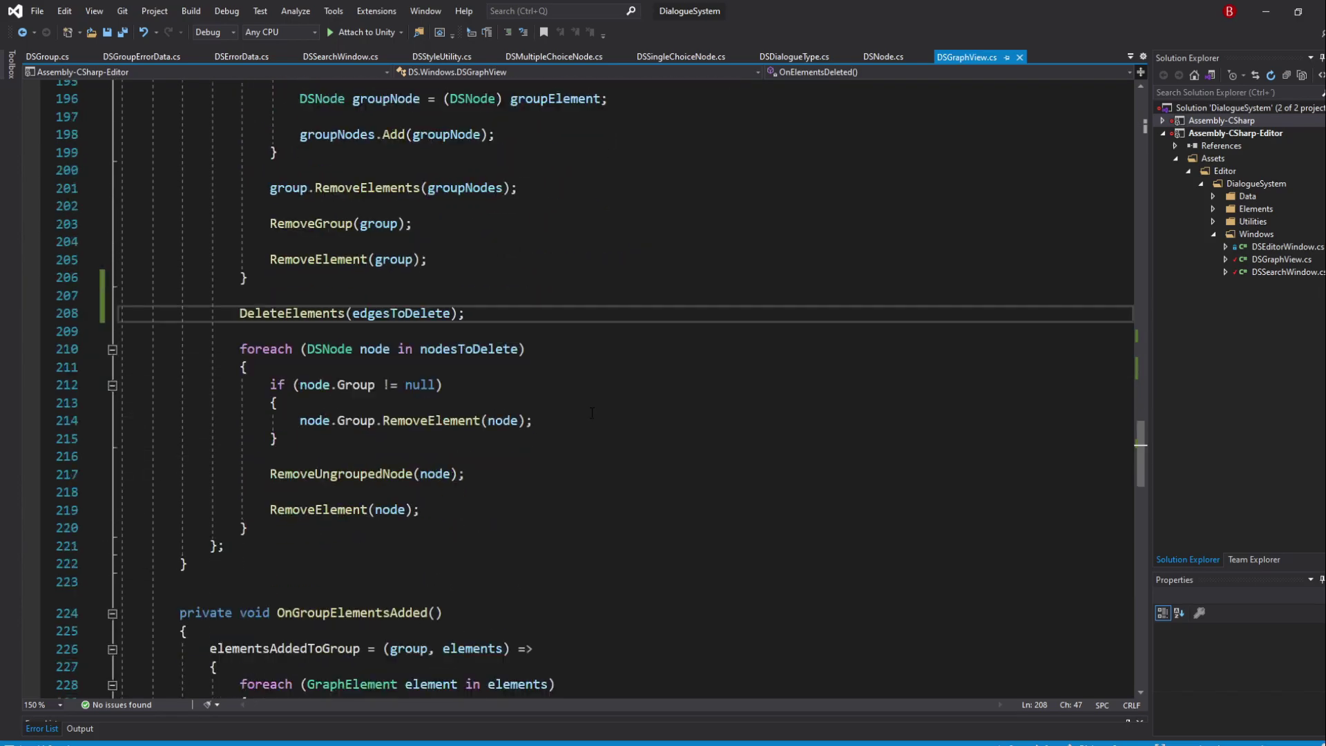
left_click(561, 476)
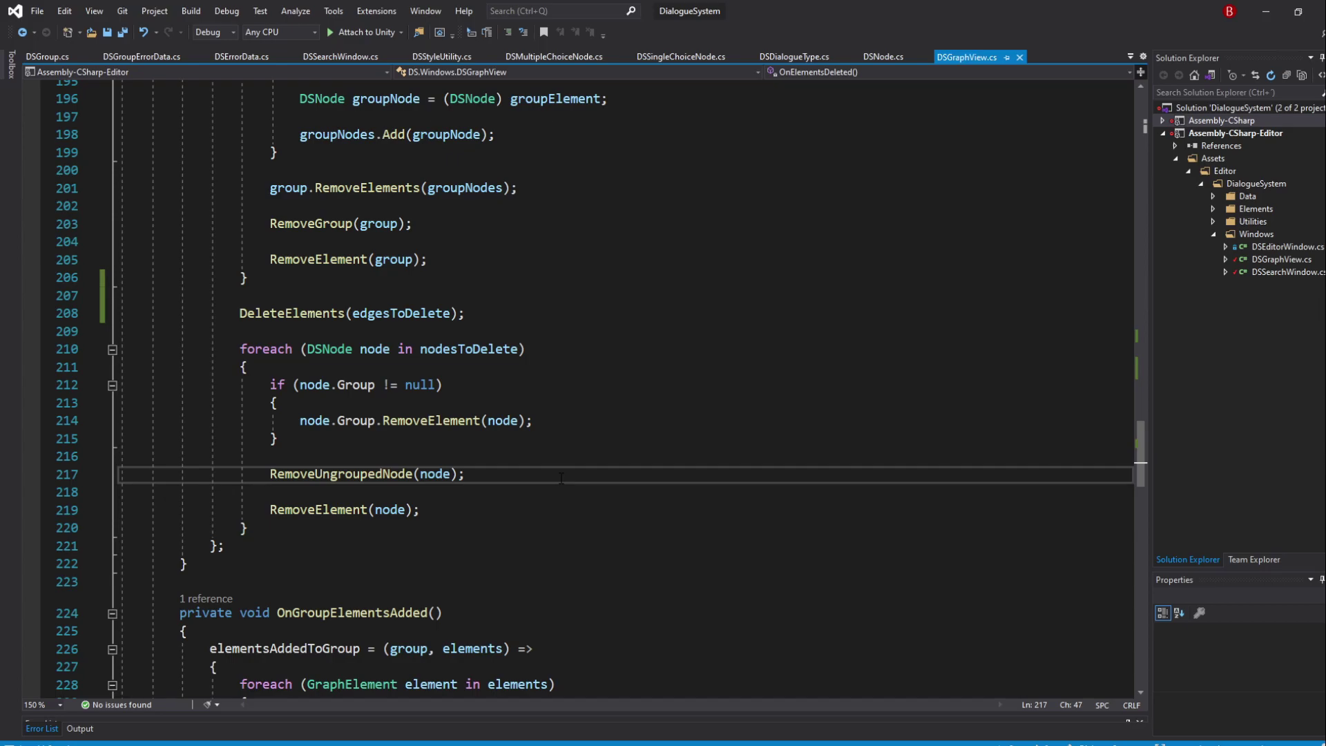
key("Return")
key("Return")
type("node")
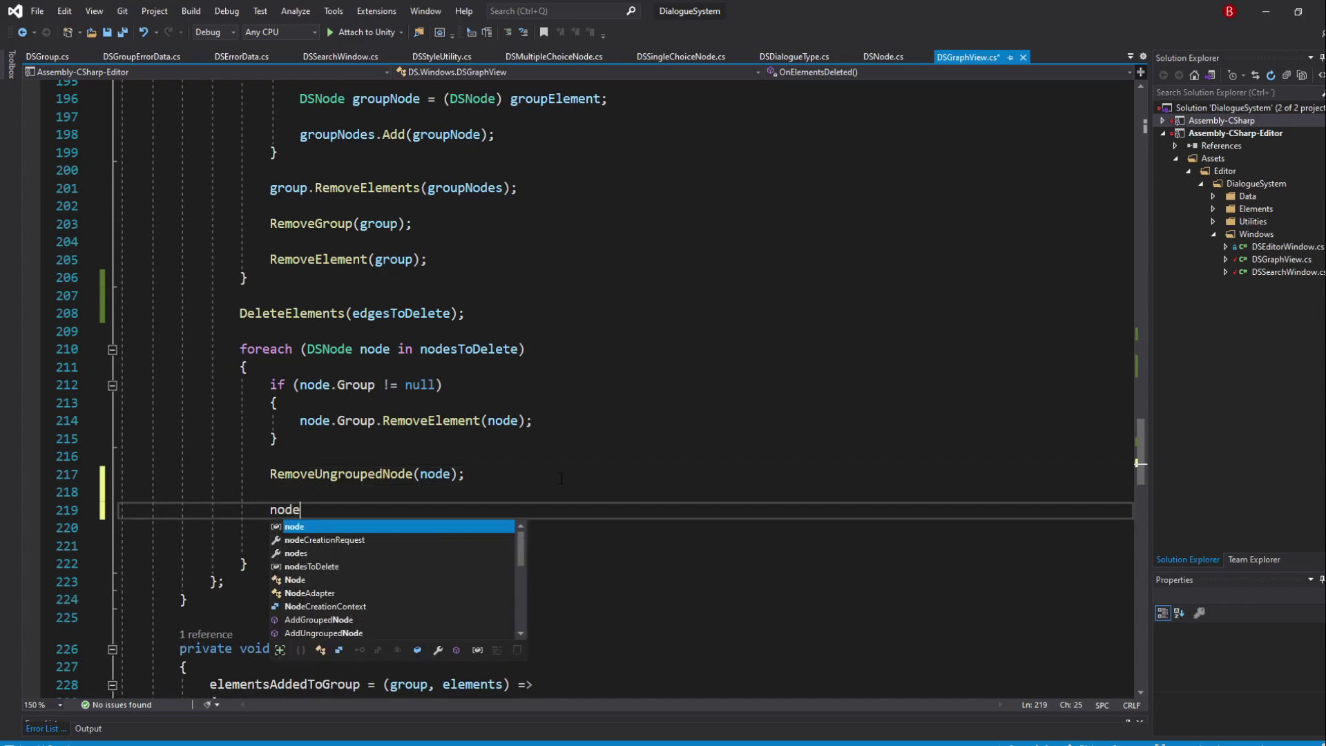
type(".disco();")
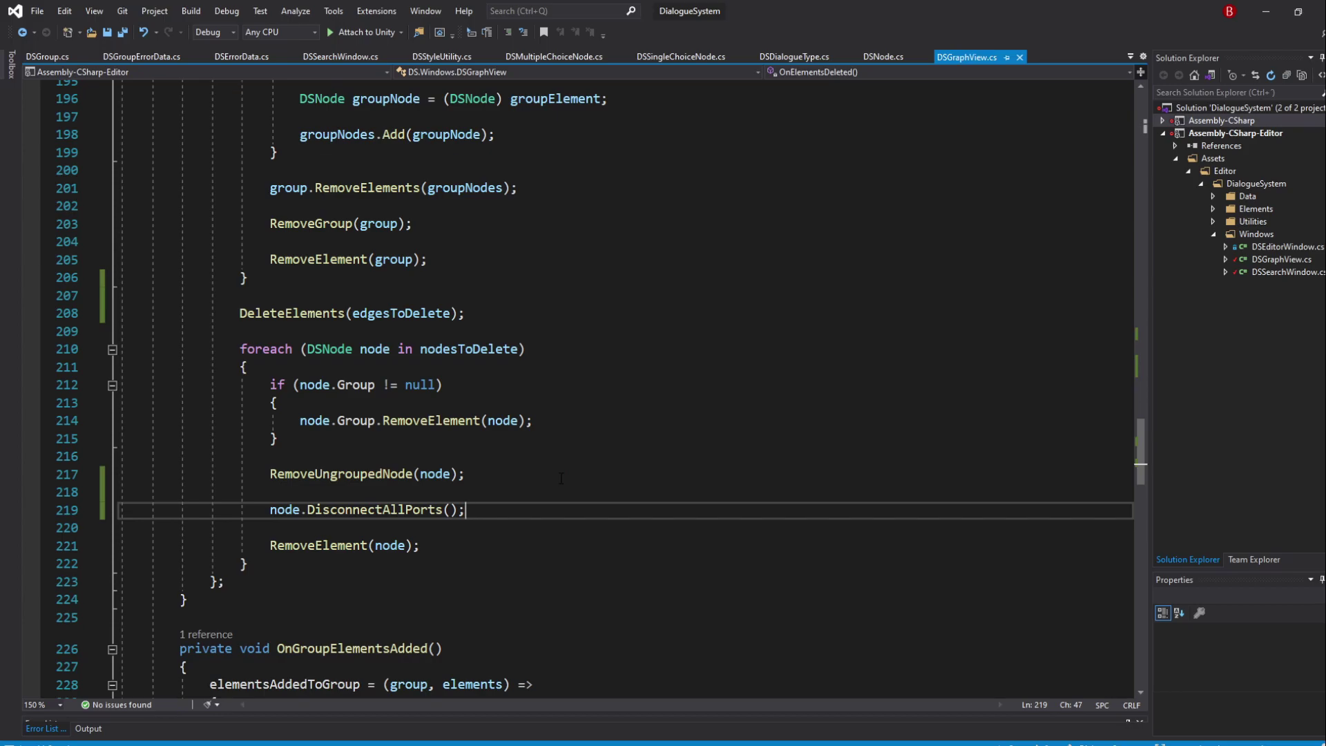
key("alt+Tab")
Step: Add and arrange multiple-choice and single-choice nodes, then link two choices to the single-choice node
right_click(468, 240)
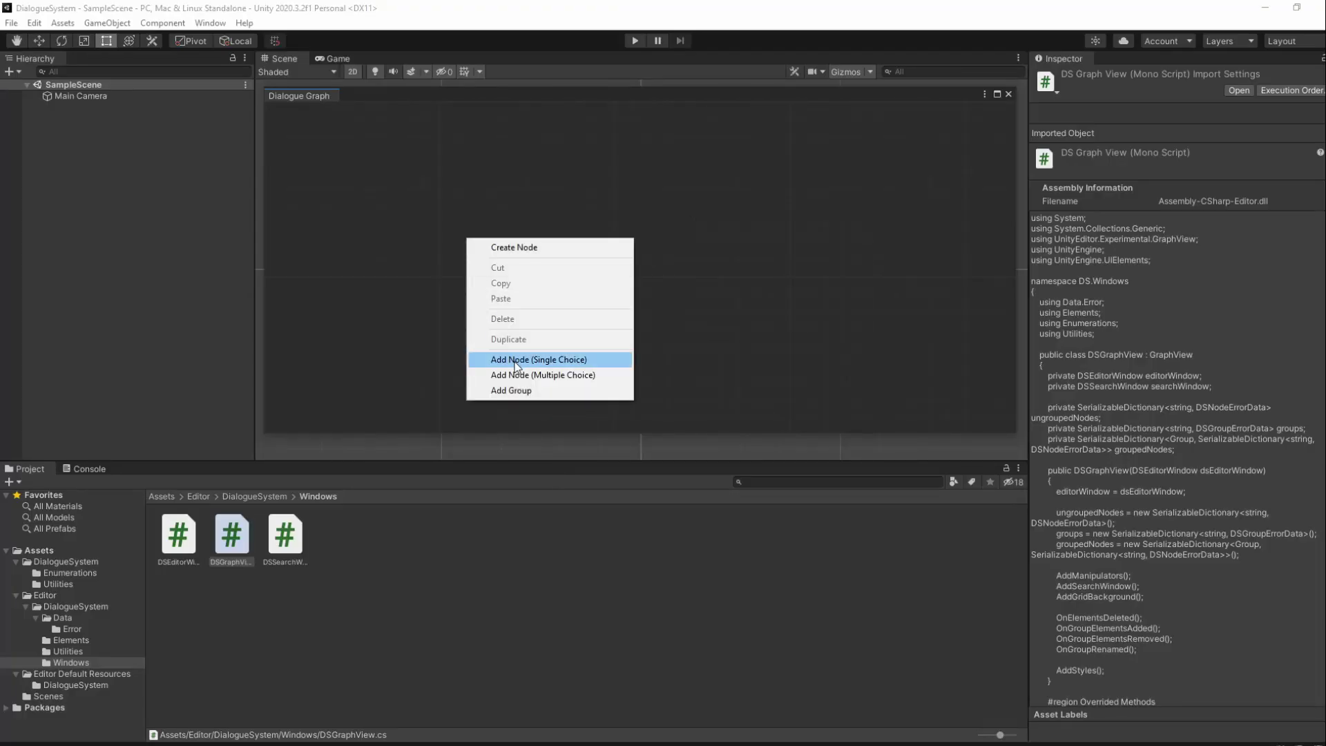
left_click(550, 373)
right_click(766, 264)
left_click(816, 381)
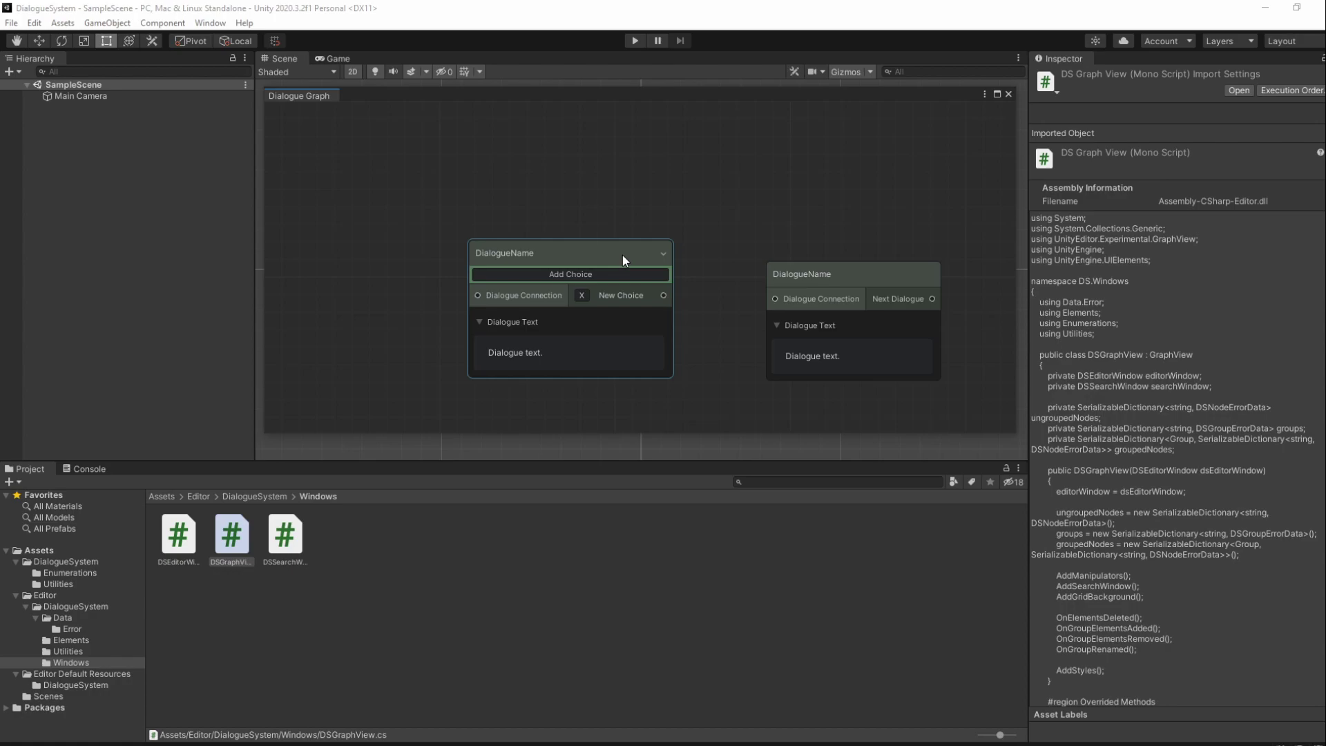
left_click_drag(623, 257, 547, 222)
left_click_drag(901, 276, 829, 219)
left_click(536, 242)
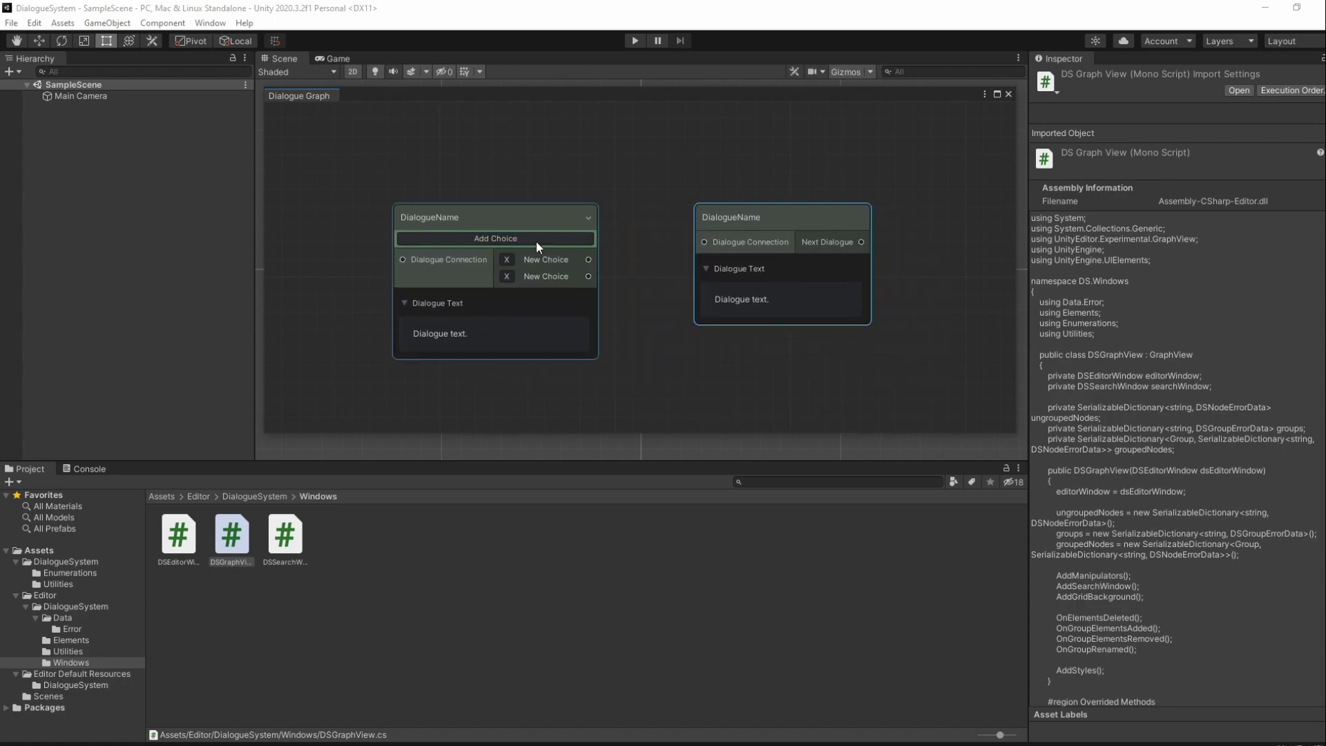
left_click(562, 238)
left_click_drag(589, 259, 705, 242)
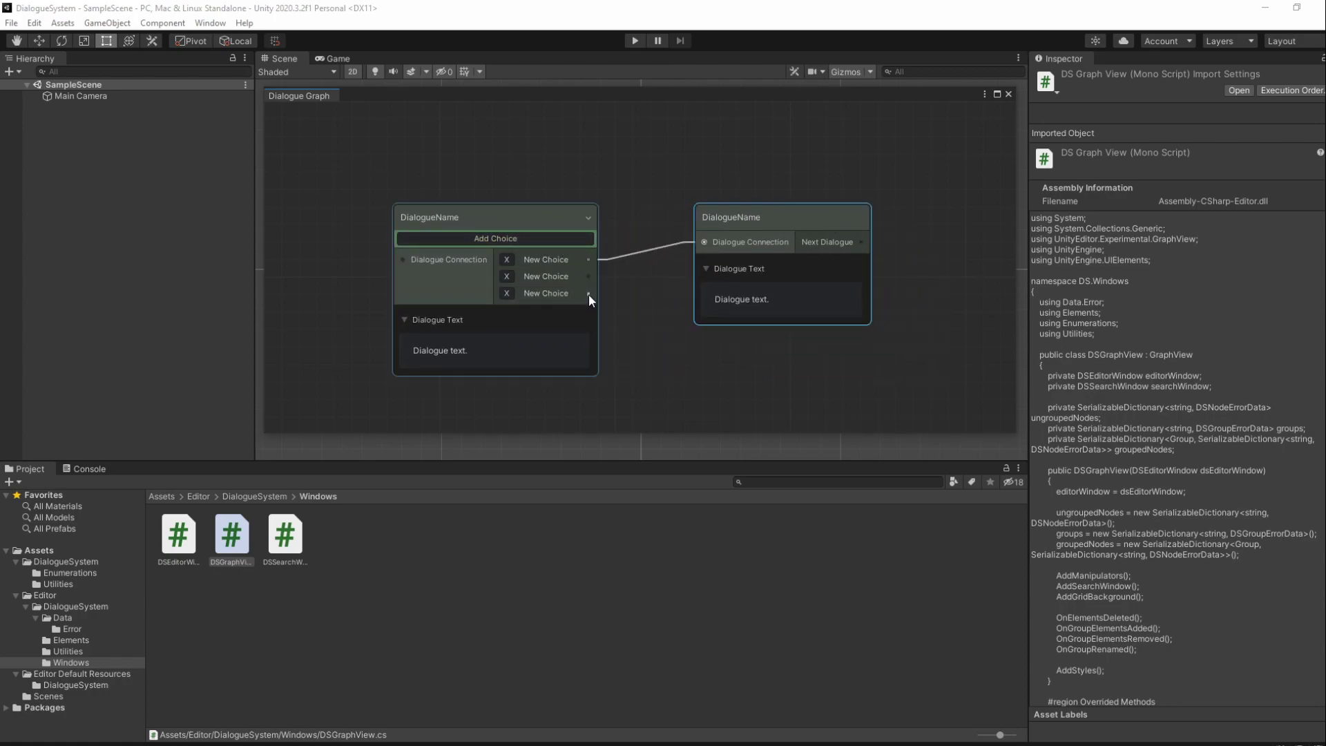
left_click_drag(588, 295, 709, 244)
Step: Delete the multiple-choice node and link a new left single-choice node to the right node
left_click(531, 219)
right_click(531, 221)
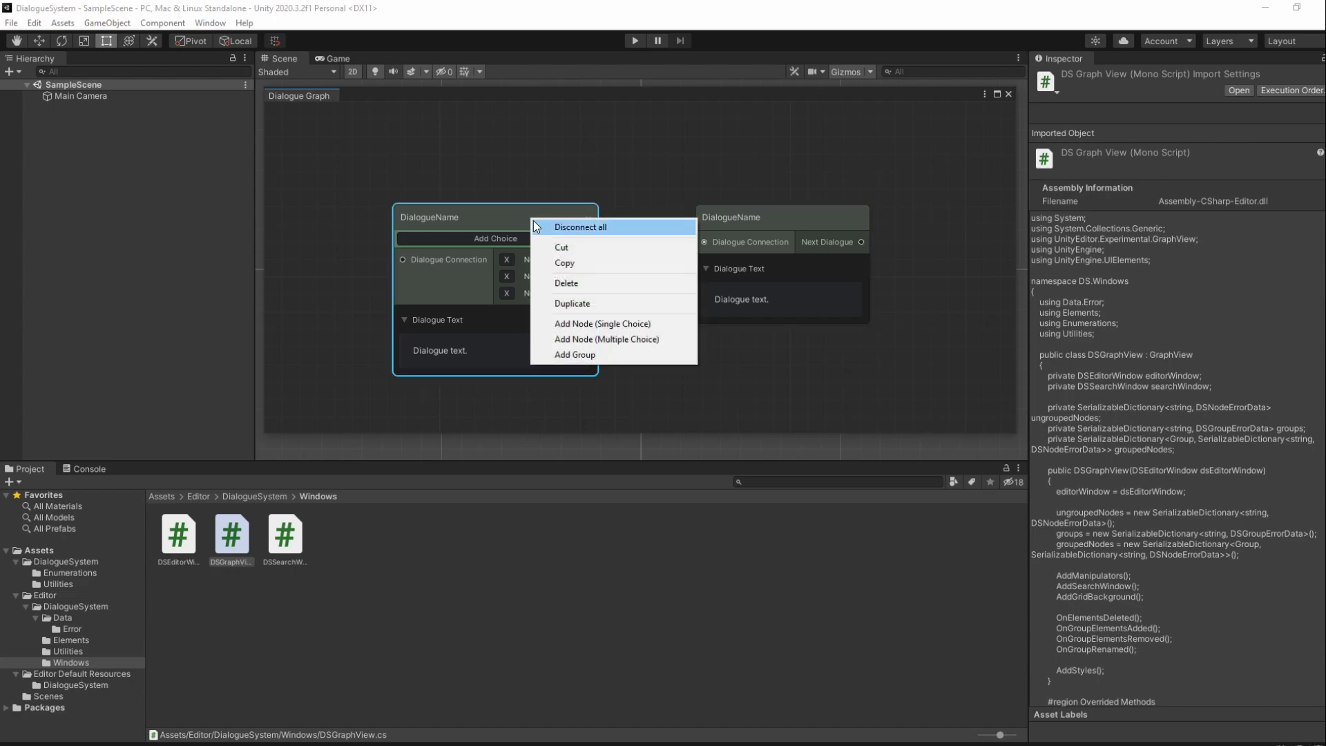
left_click(569, 283)
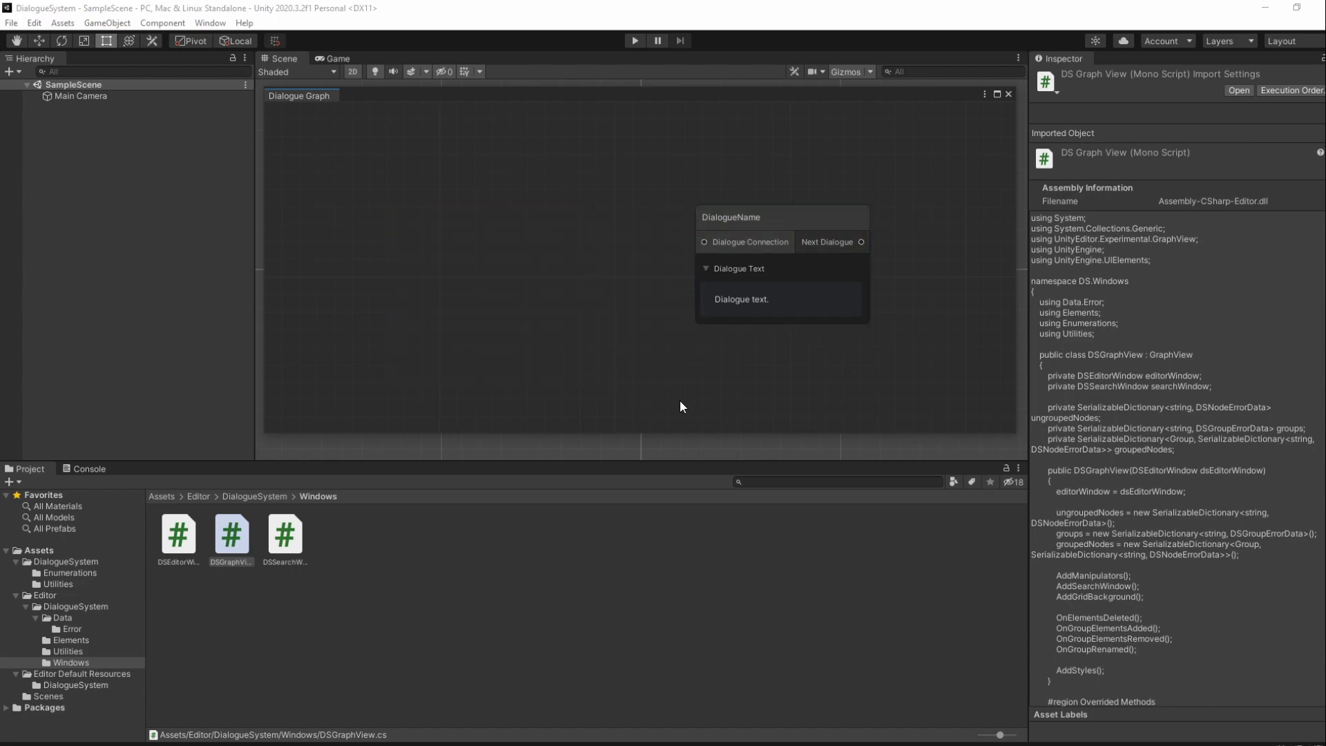
right_click(453, 212)
left_click(502, 332)
left_click_drag(612, 251, 703, 241)
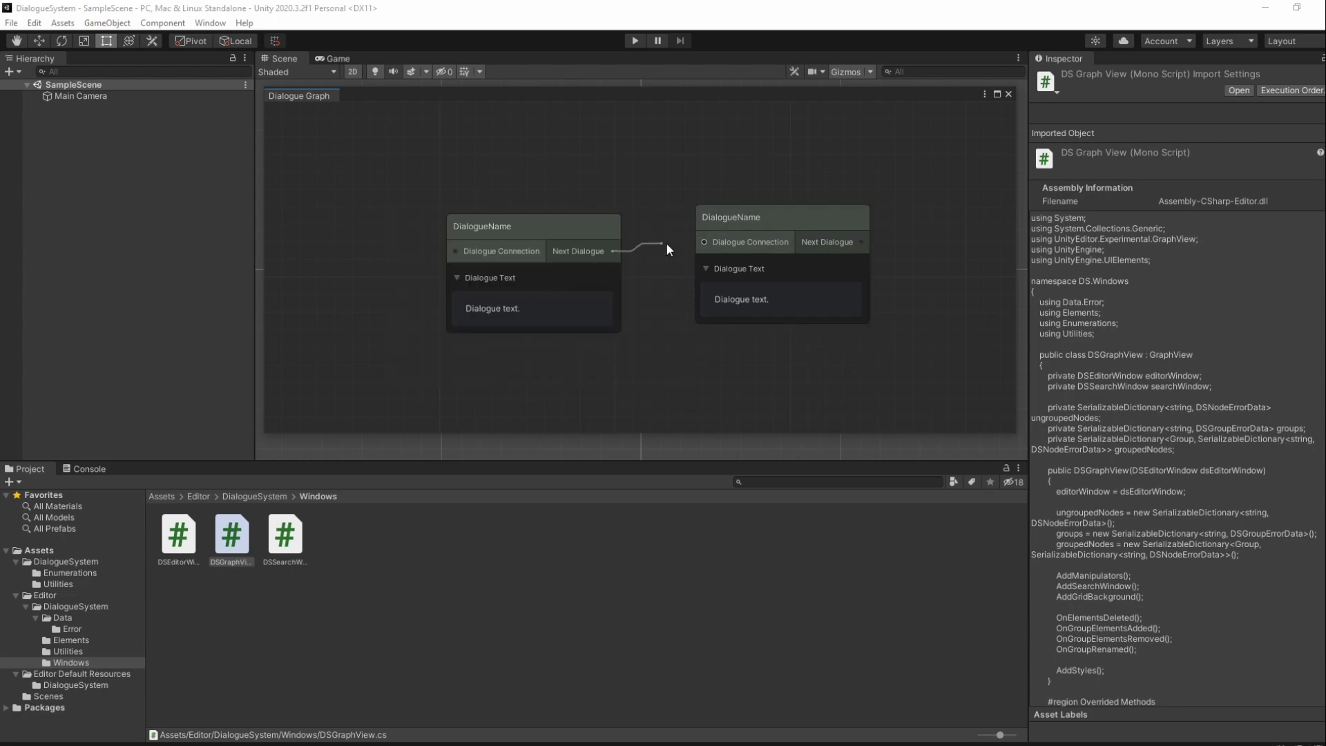
Step: Delete both remaining dialogue nodes to clear the graph
left_click_drag(802, 160, 851, 345)
key("Delete")
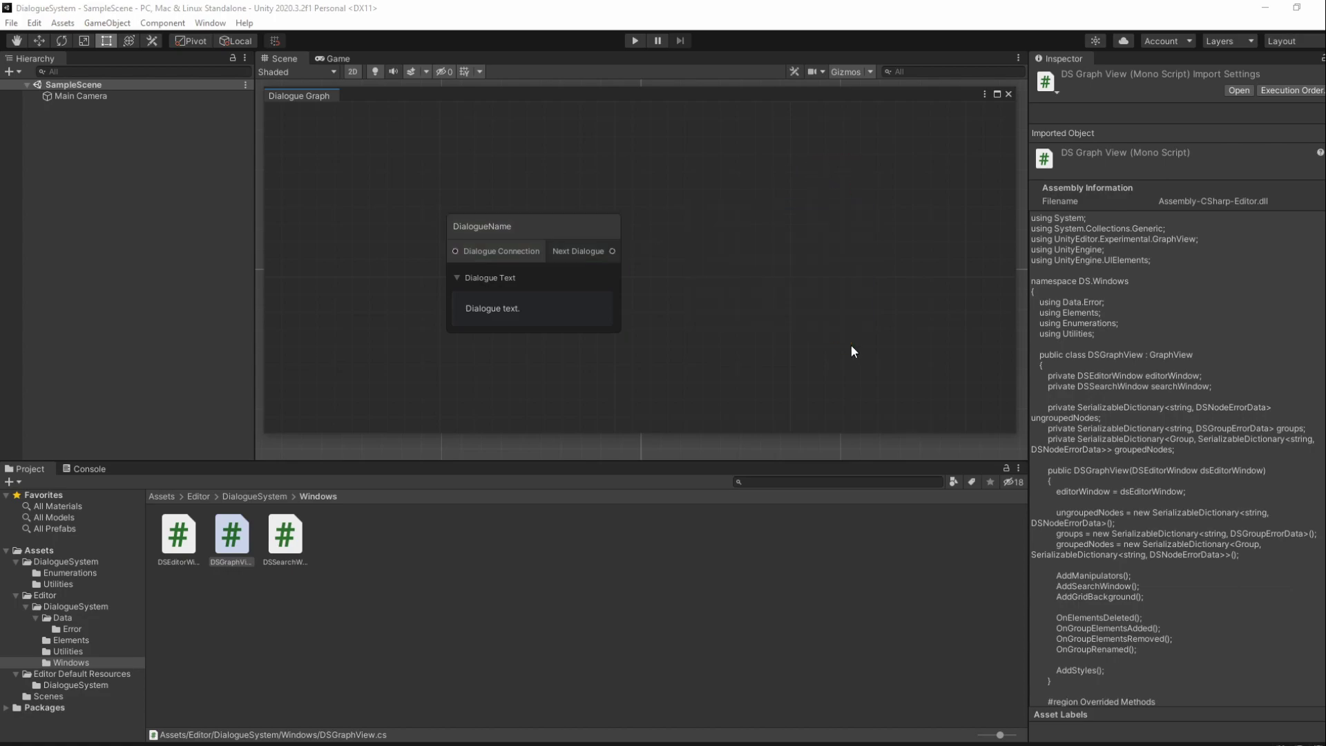
left_click_drag(824, 338, 467, 204)
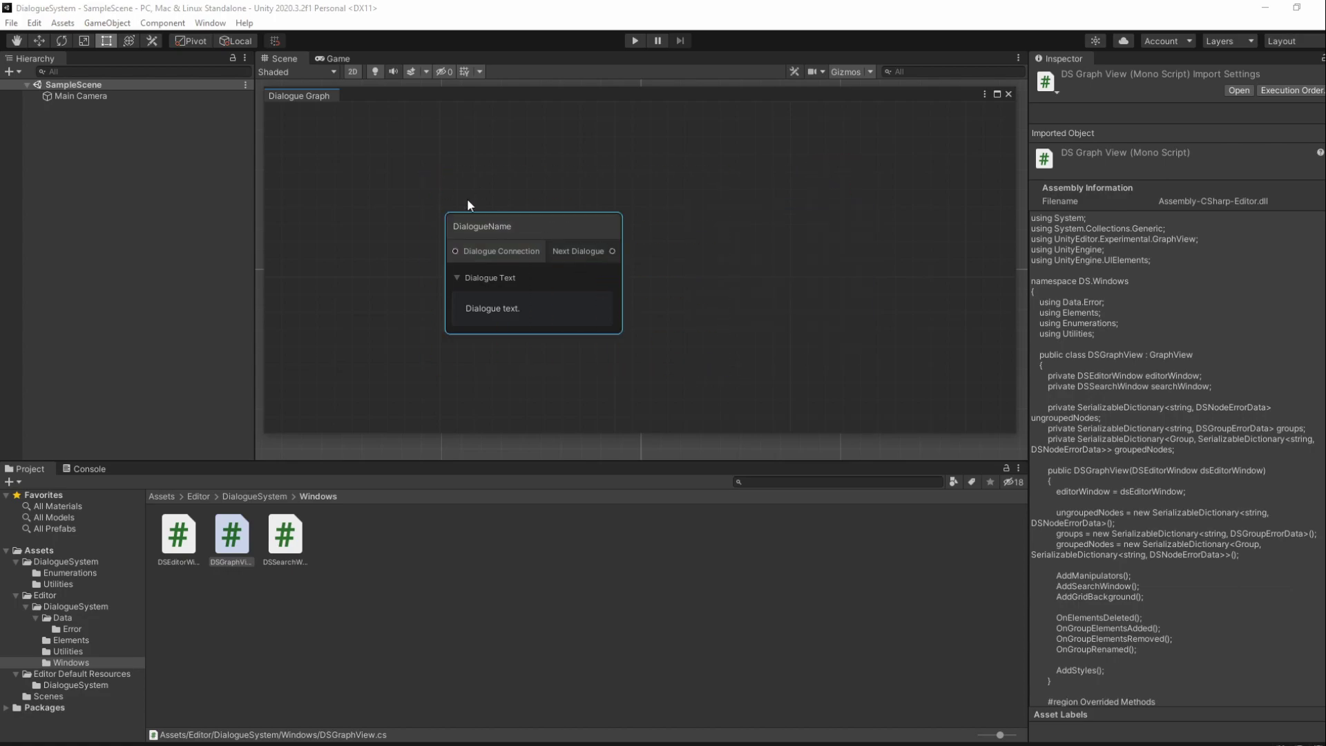
key("Delete")
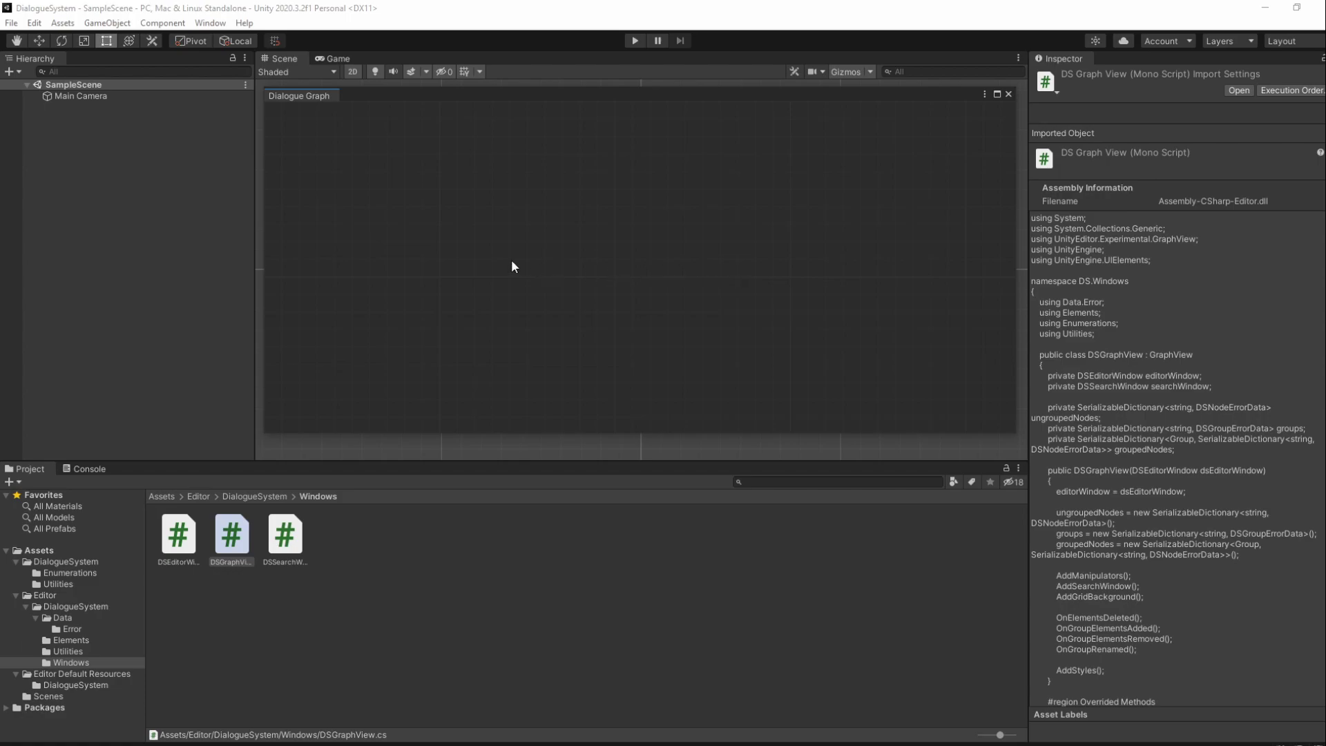
Step: Create and arrange three new dialogue nodes on the canvas
right_click(396, 217)
left_click(456, 338)
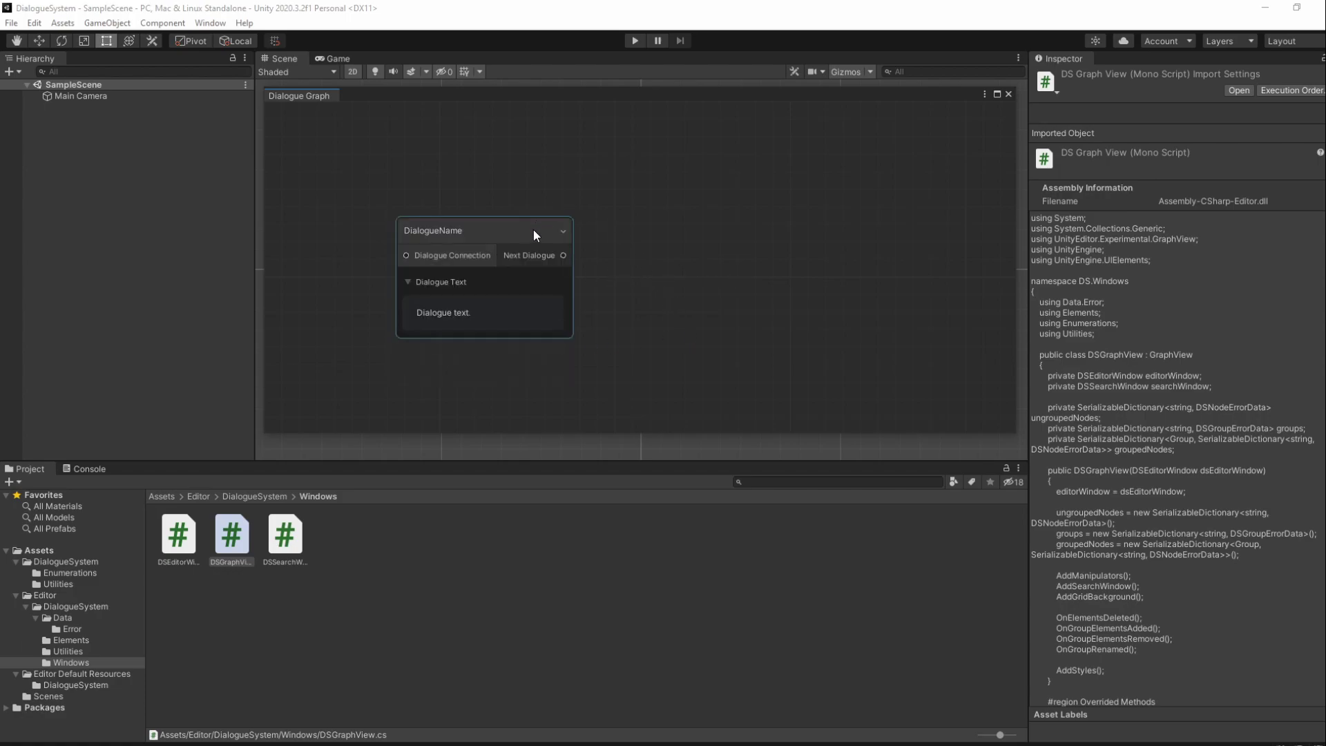
right_click(534, 232)
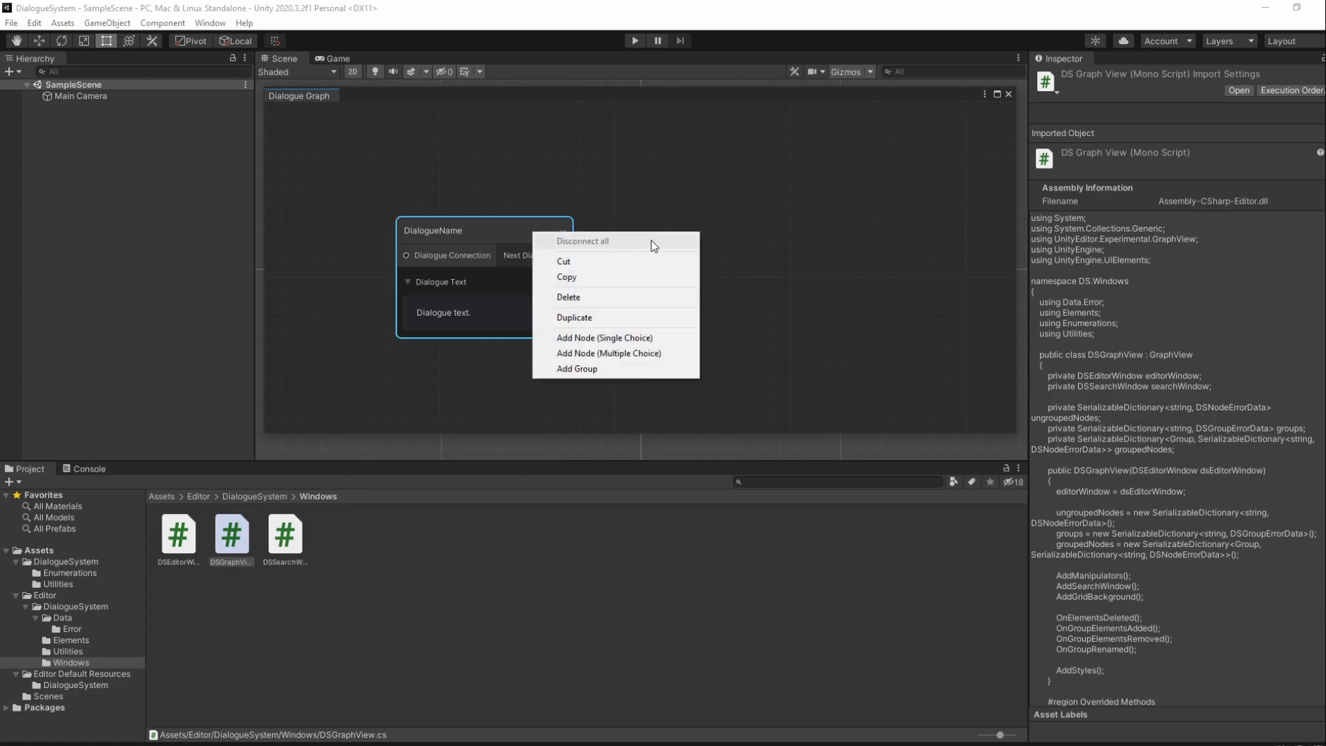
right_click(662, 197)
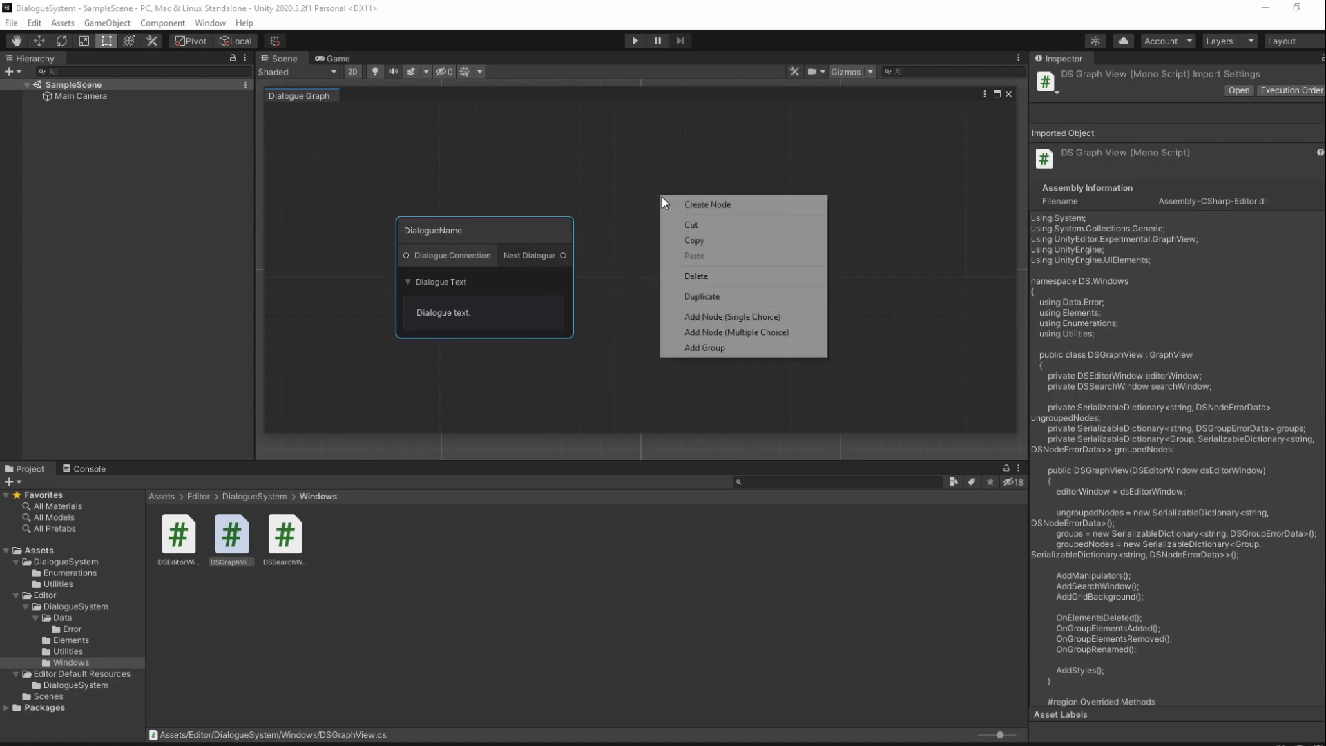
left_click(730, 318)
left_click_drag(793, 216, 811, 237)
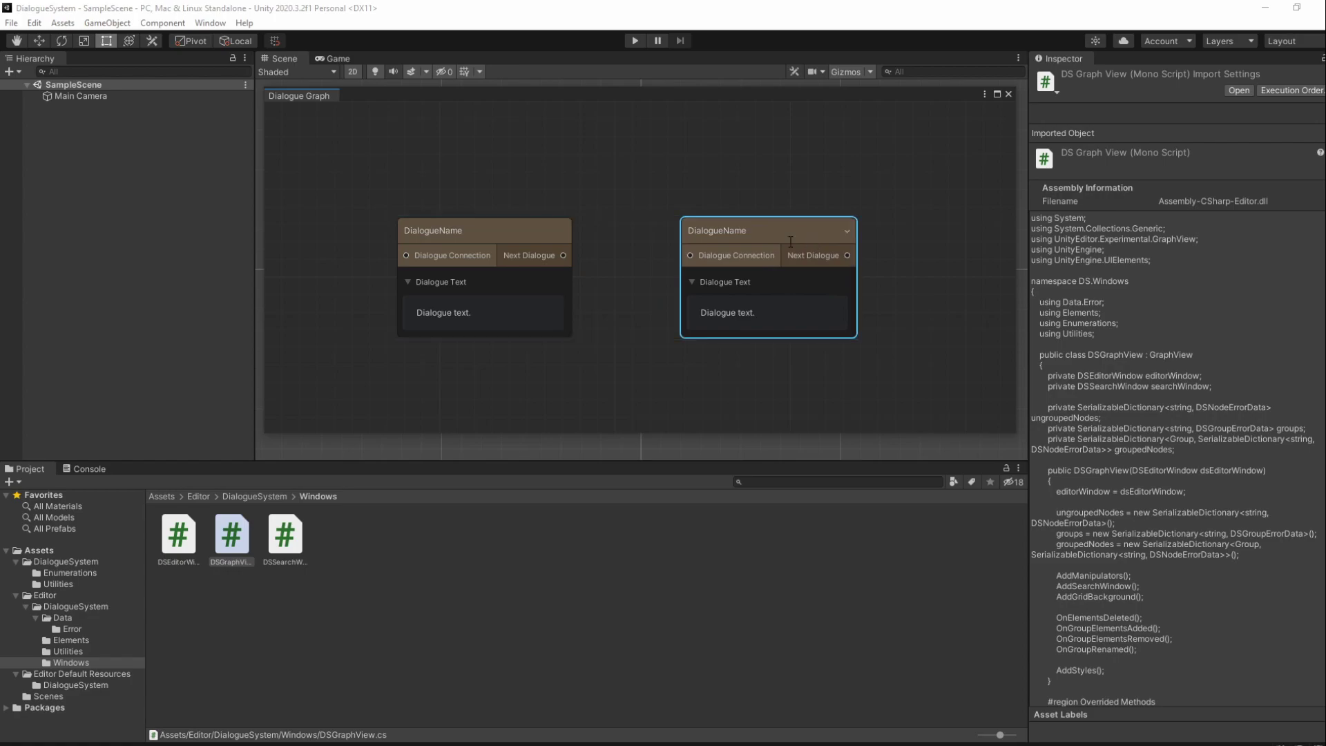
right_click(339, 176)
left_click(400, 294)
middle_click_drag(653, 193, 762, 203)
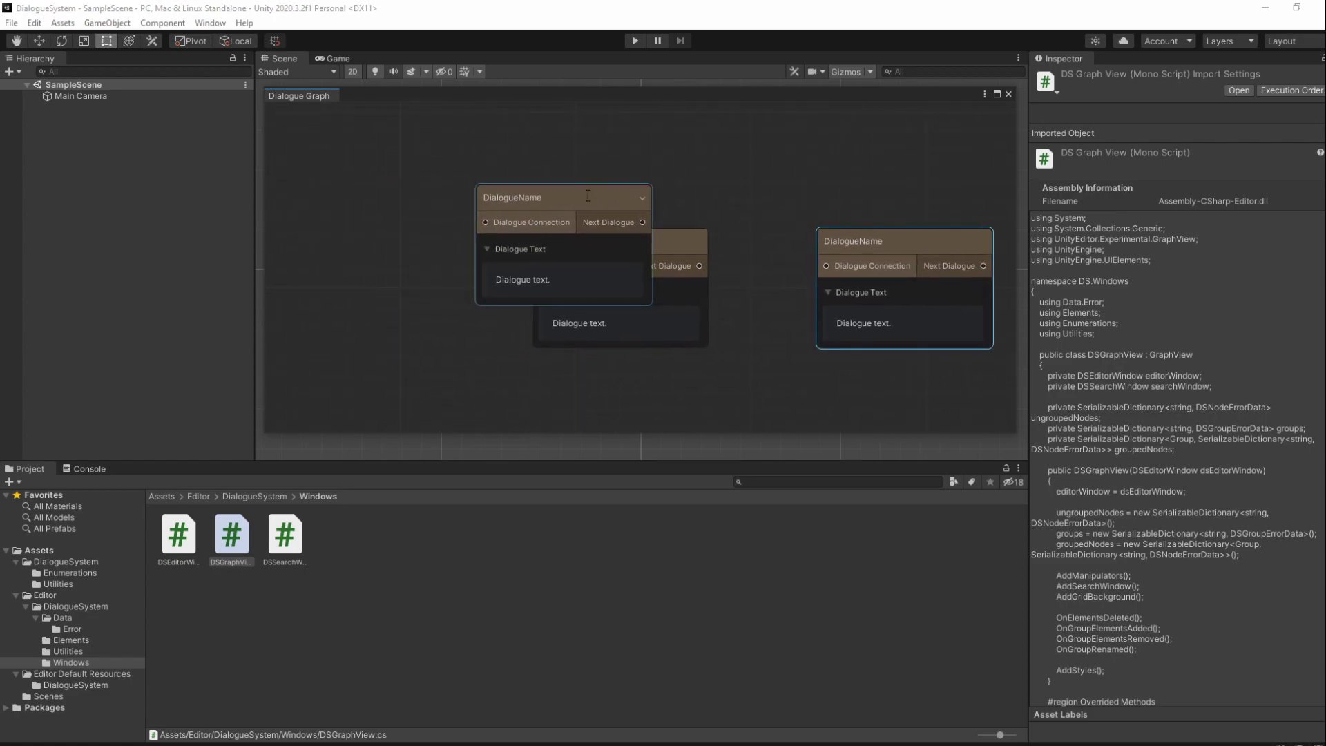
mouse_move(612, 214)
left_mouse_down()
mouse_move(490, 223)
mouse_move(425, 249)
mouse_move(542, 267)
left_mouse_up()
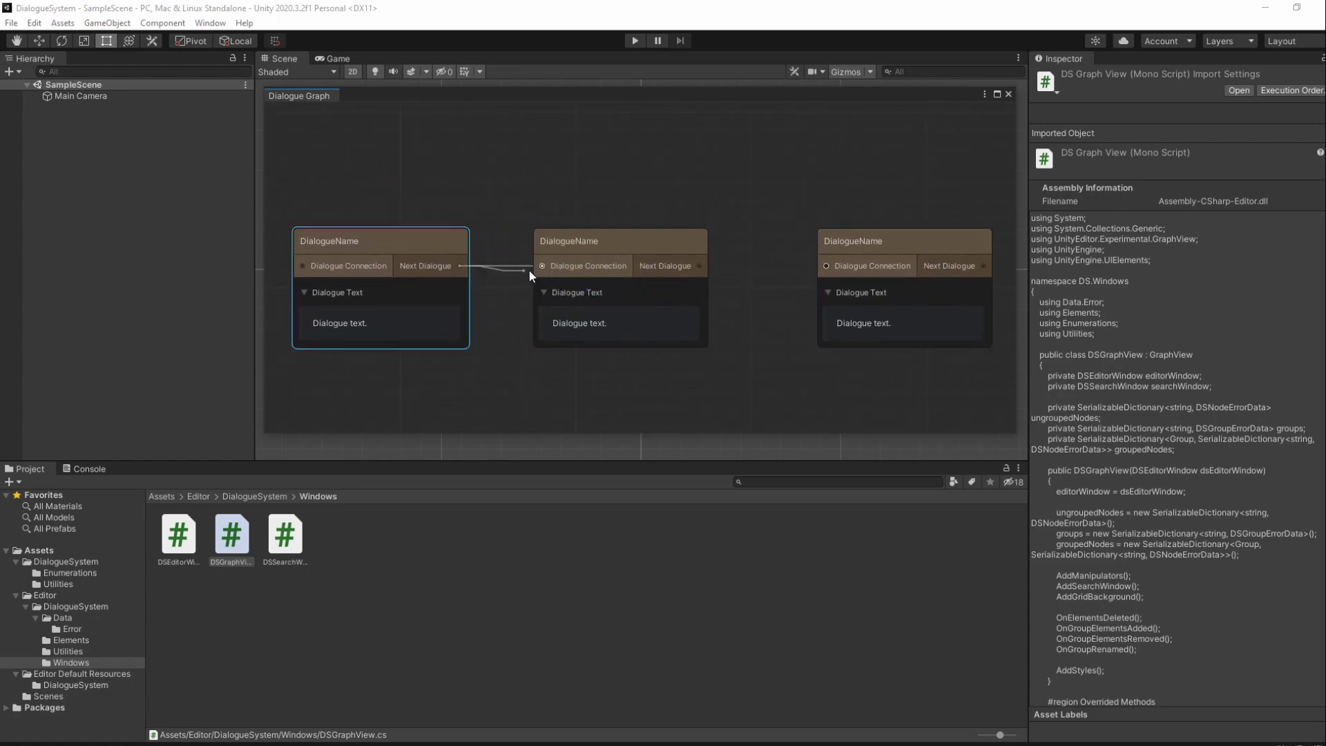
Step: Link the middle node to the right node, remove all its connections, and return to Visual Studio
left_click_drag(699, 266, 827, 266)
right_click(666, 243)
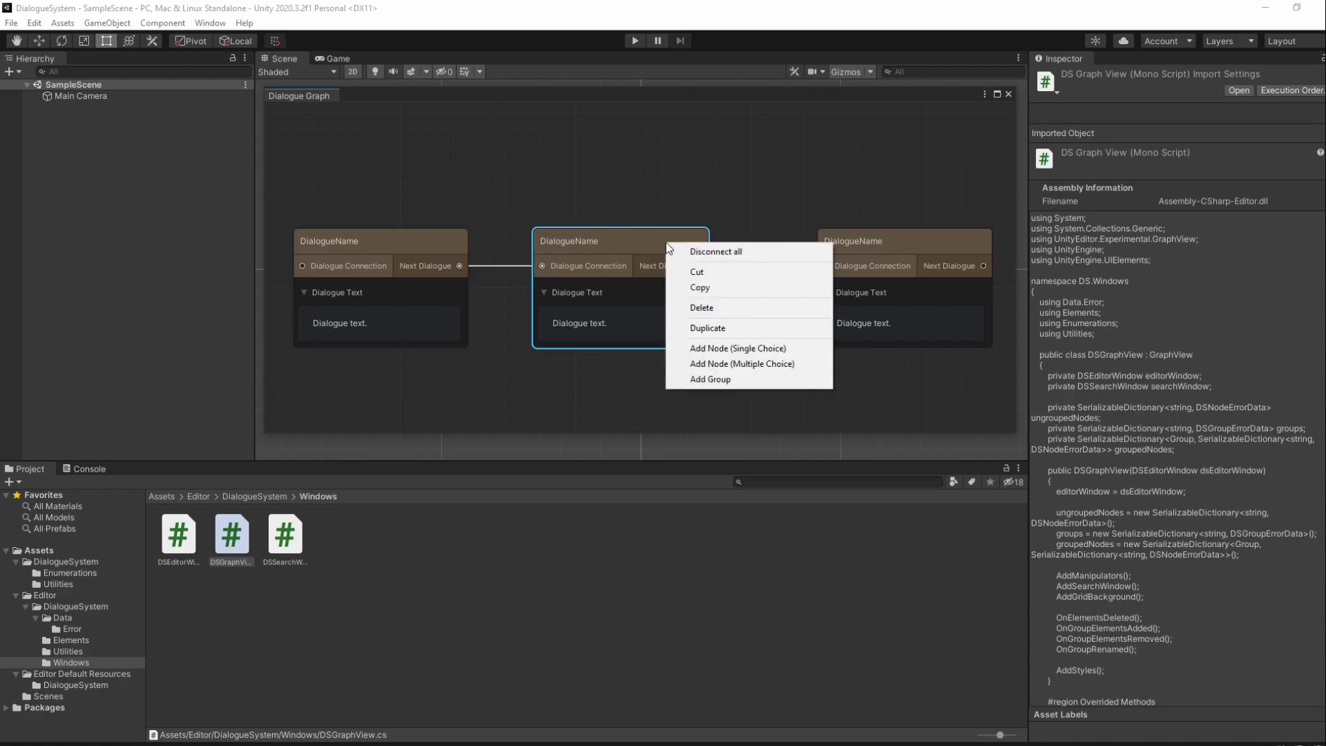
left_click(689, 251)
left_click(692, 153)
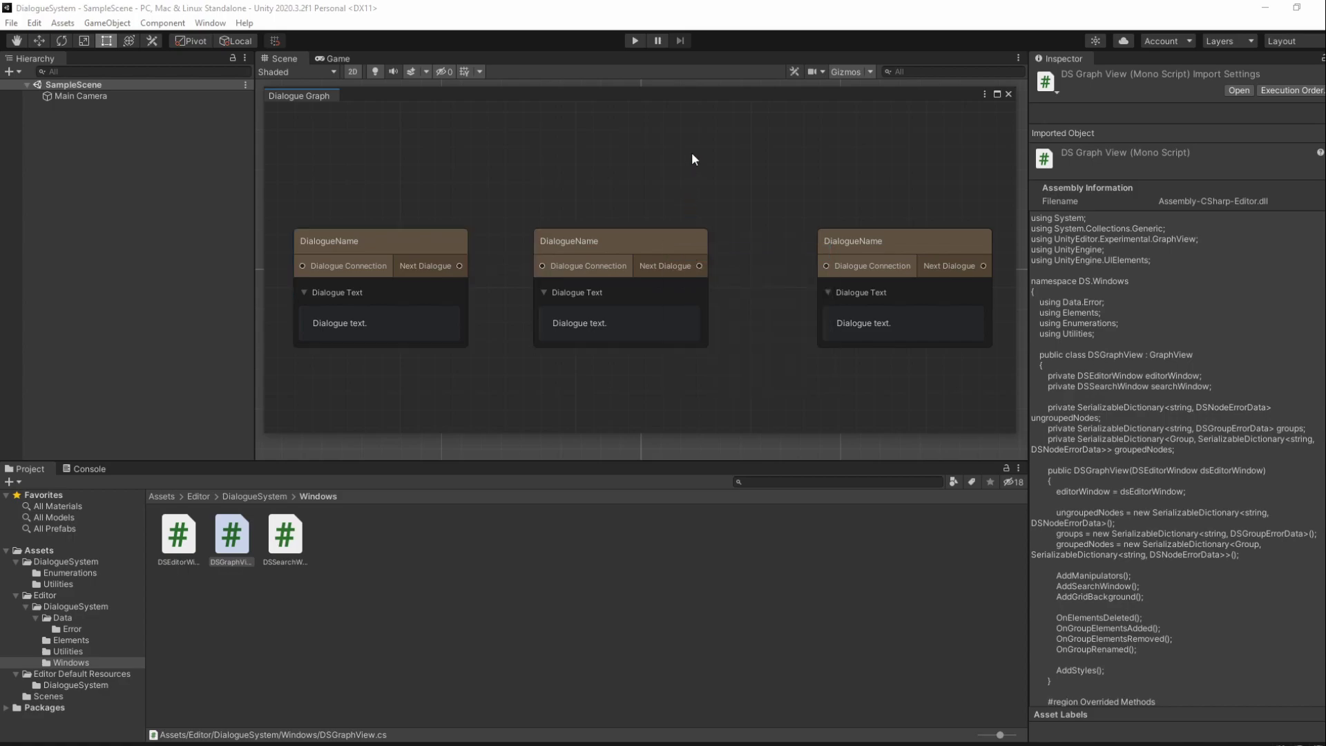
key("alt+Tab")
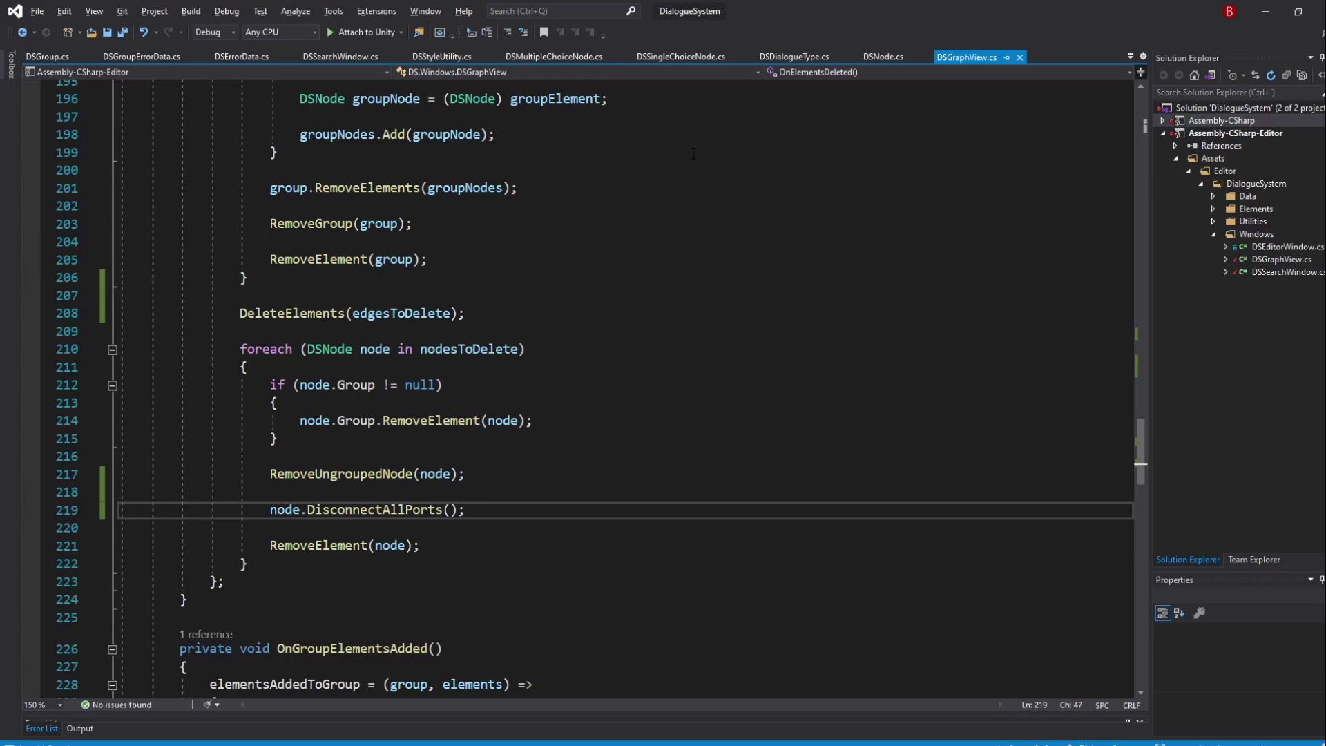
Step: Open DSNode.cs and generate a base-calling BuildContextualMenu override below Initialize
left_click(883, 57)
scroll(738, 294, "up", 2)
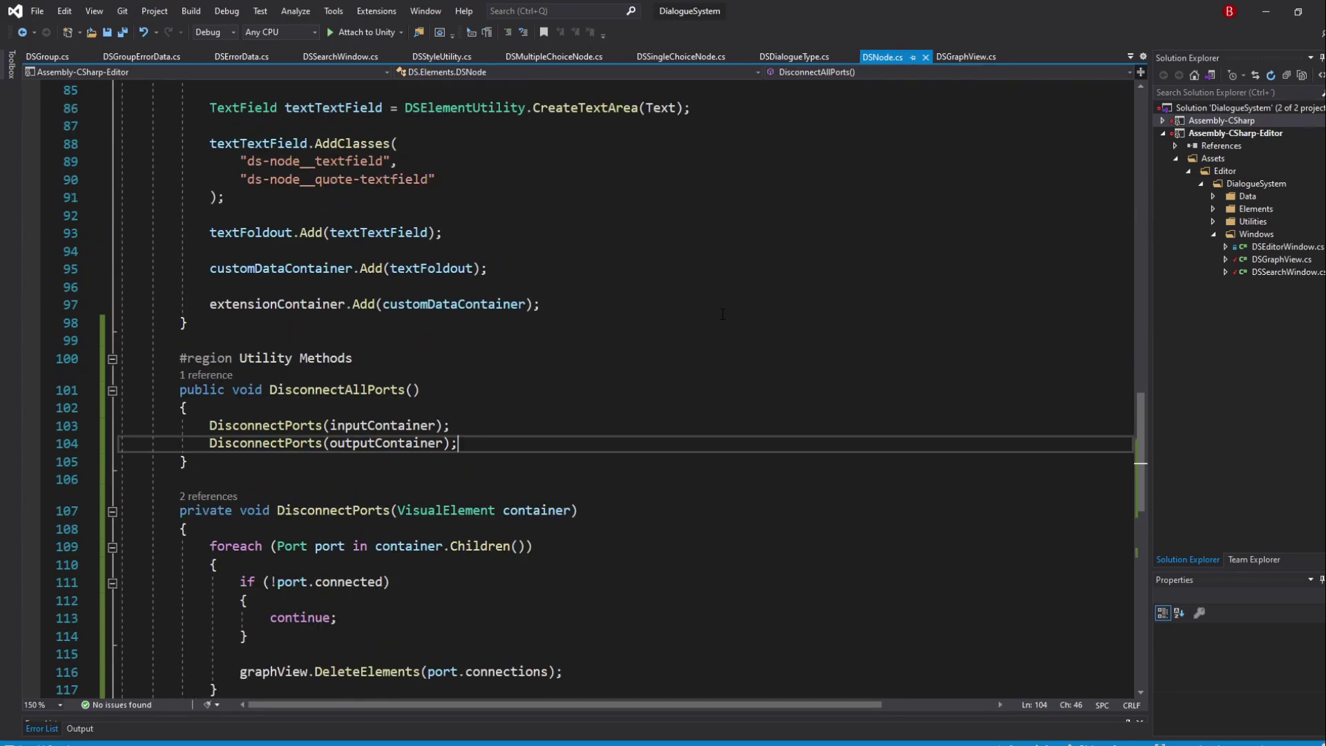
scroll(731, 301, "up", 4)
scroll(723, 311, "up", 10)
scroll(712, 321, "up", 5)
scroll(705, 324, "up", 4)
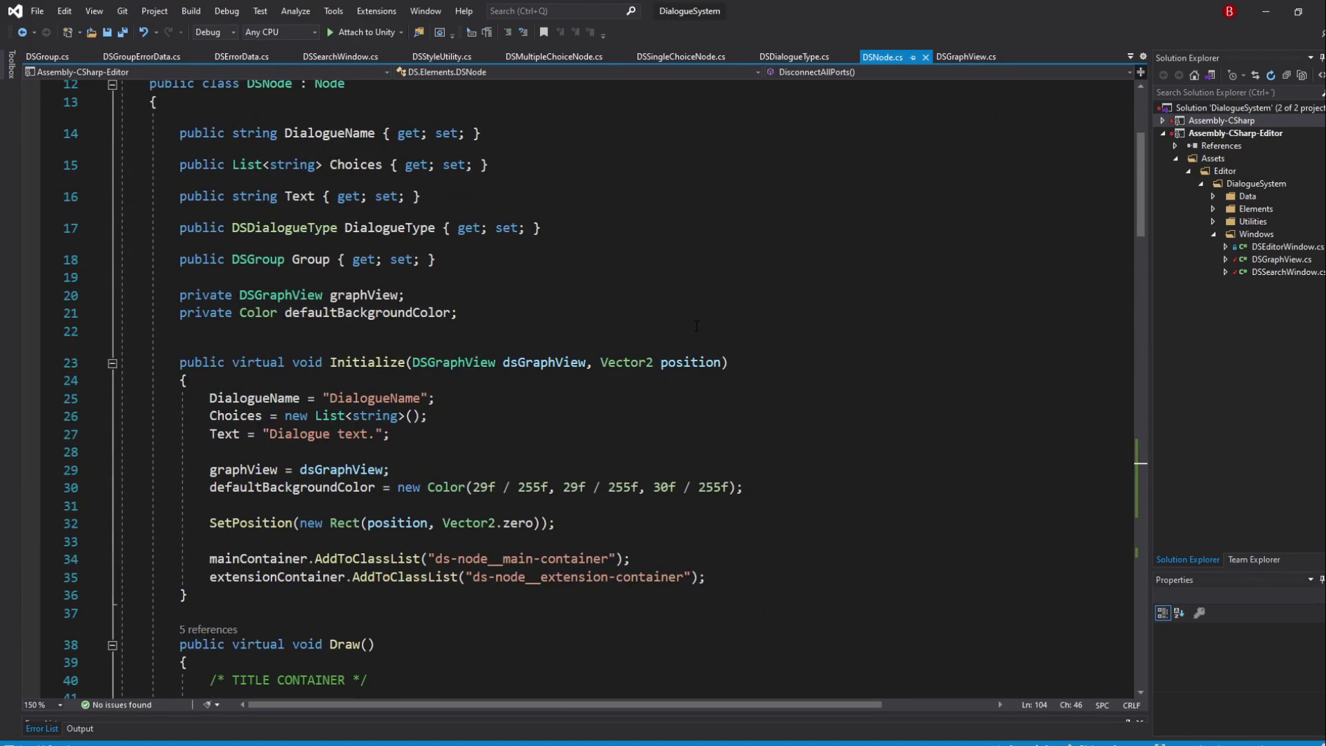
left_click(654, 331)
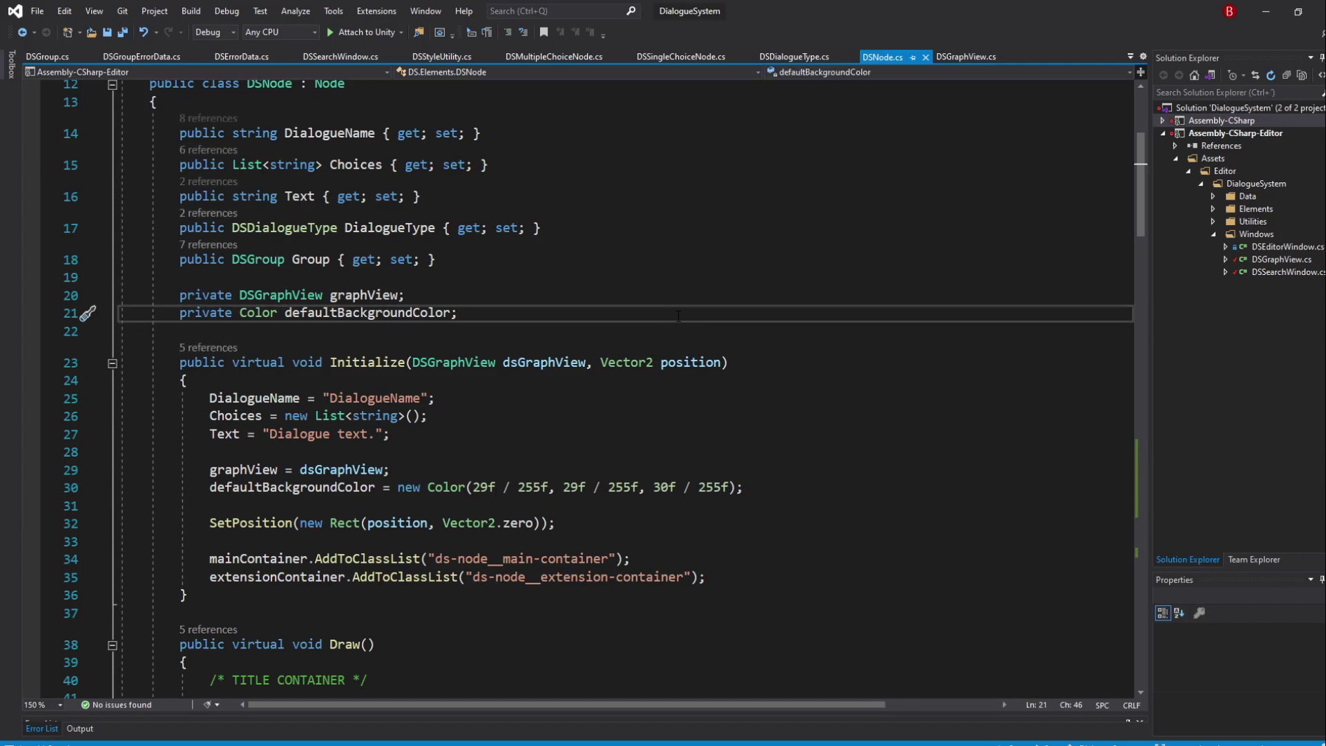
scroll(731, 330, "down", 1)
left_click(422, 487)
key("Return")
key("Return")
key("ctrl+period")
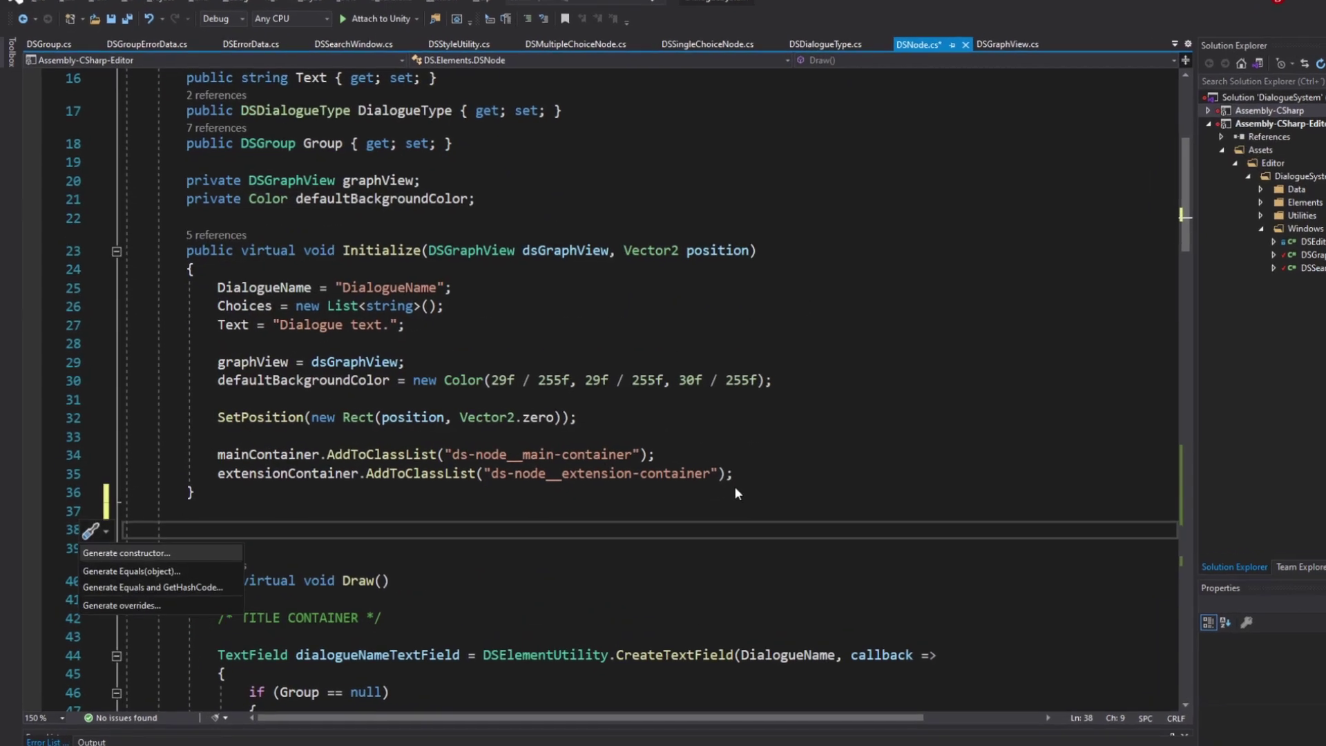
left_click(248, 709)
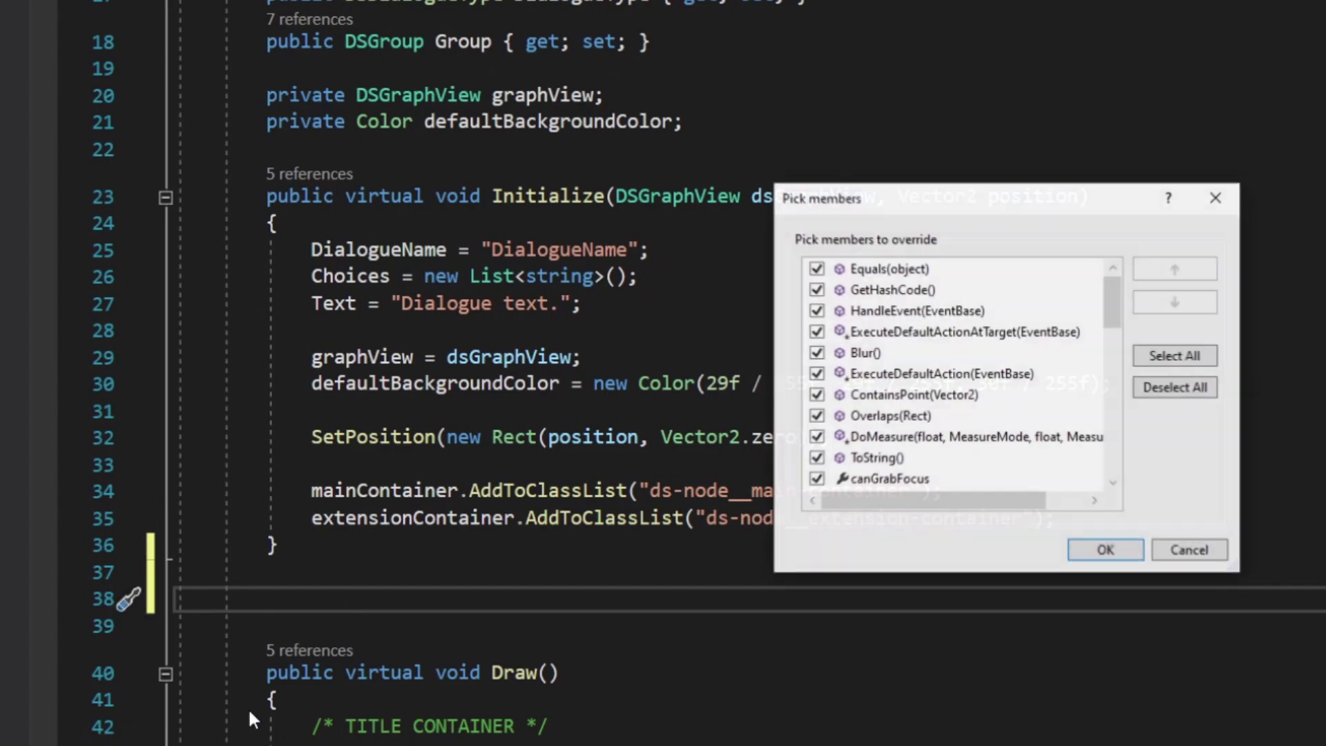
left_click(1191, 395)
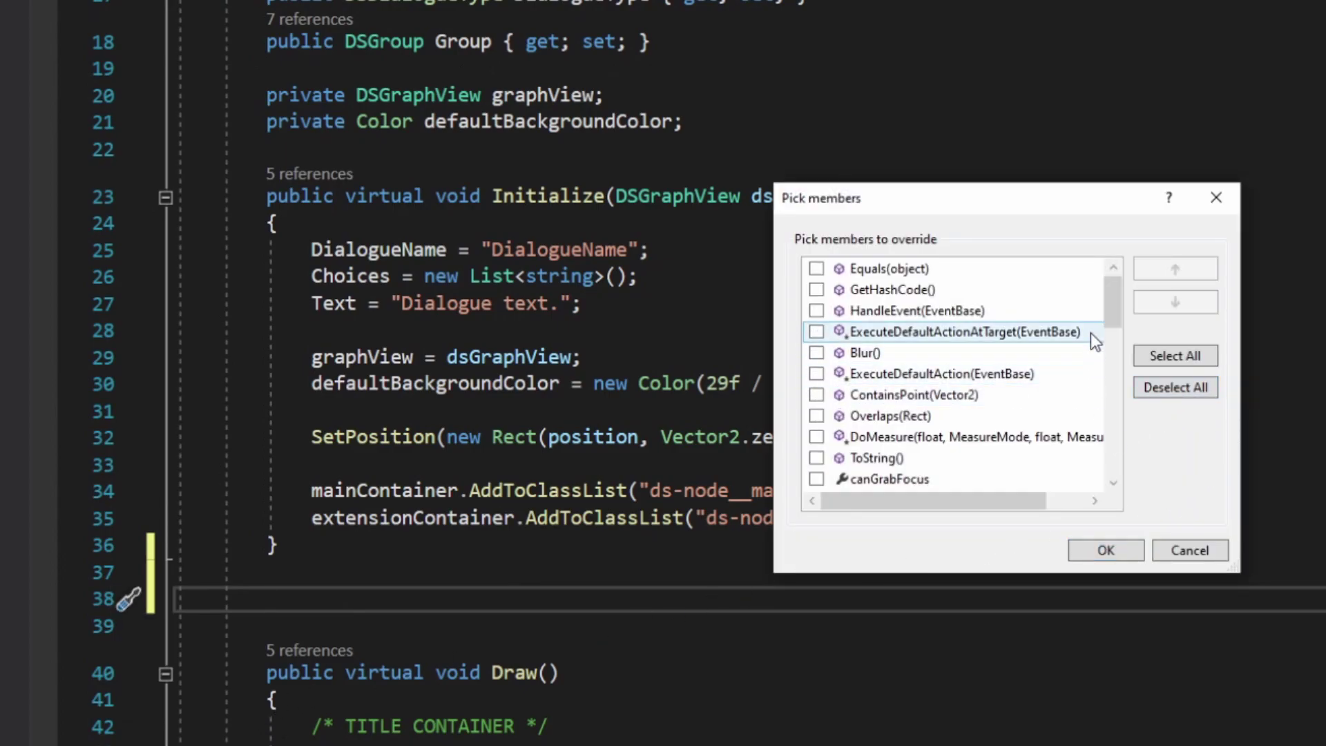
left_click_drag(1113, 305, 1116, 485)
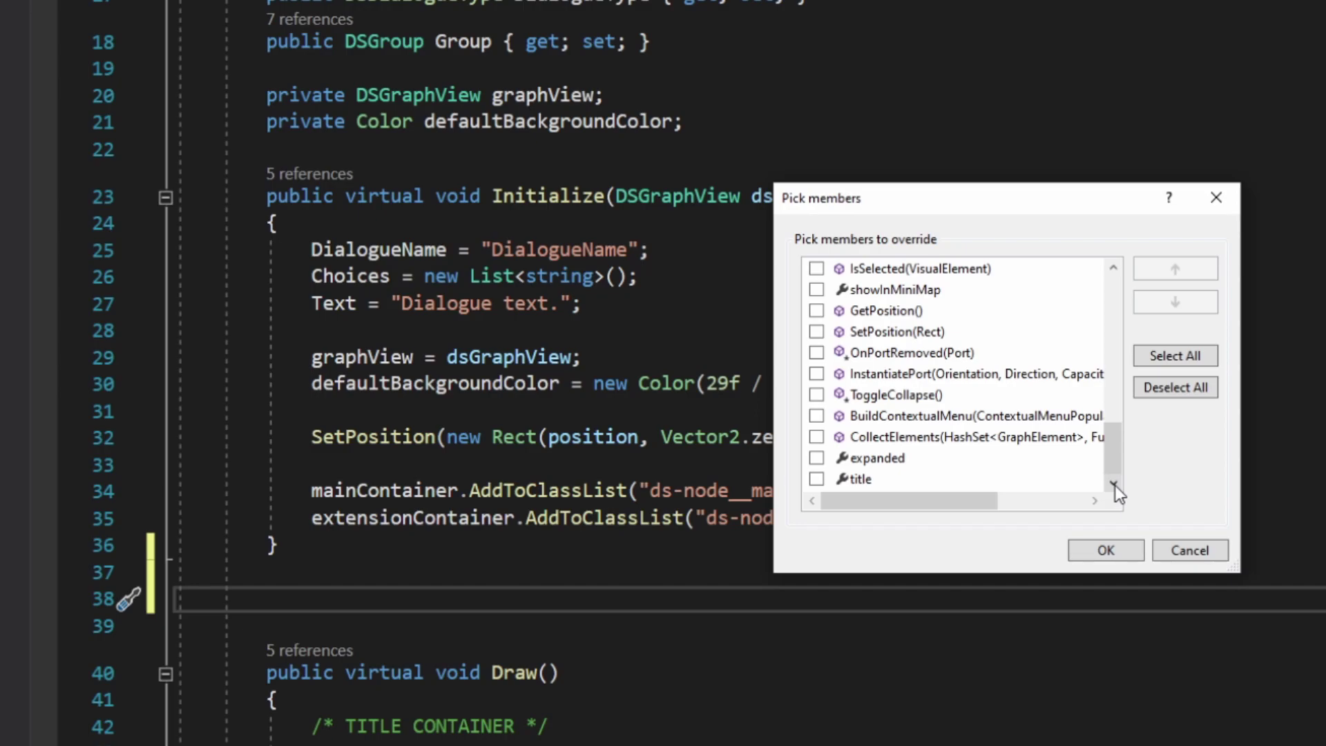
left_click(815, 415)
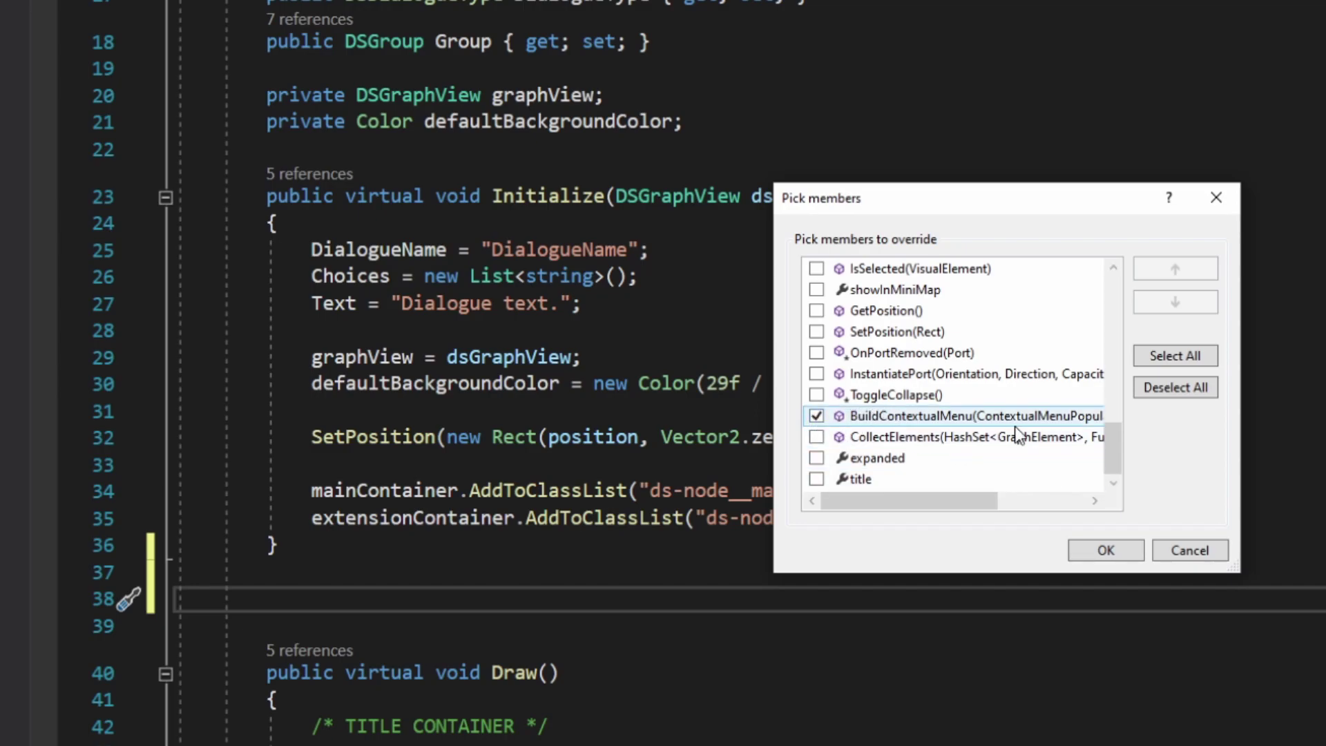
left_click(1108, 548)
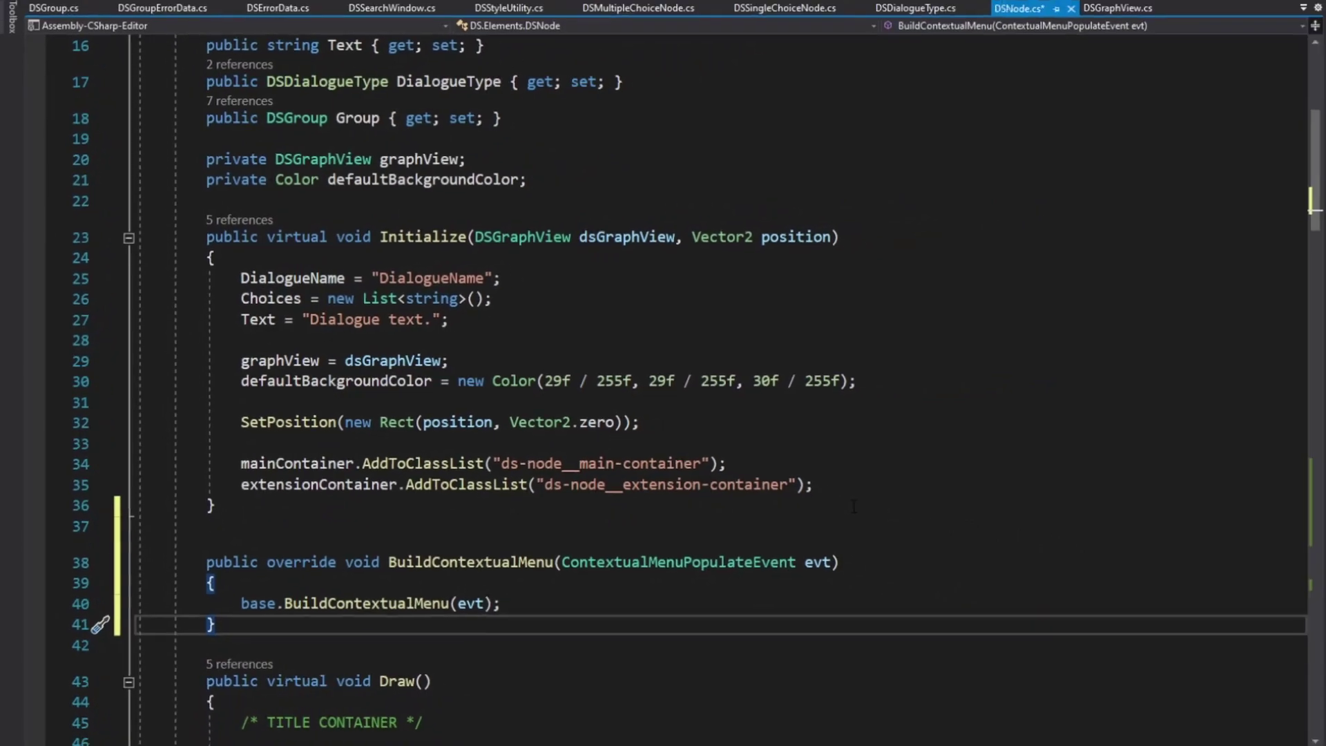
Step: Add blank lines above and below the new BuildContextualMenu override
left_click(508, 504)
key("Return")
type("#")
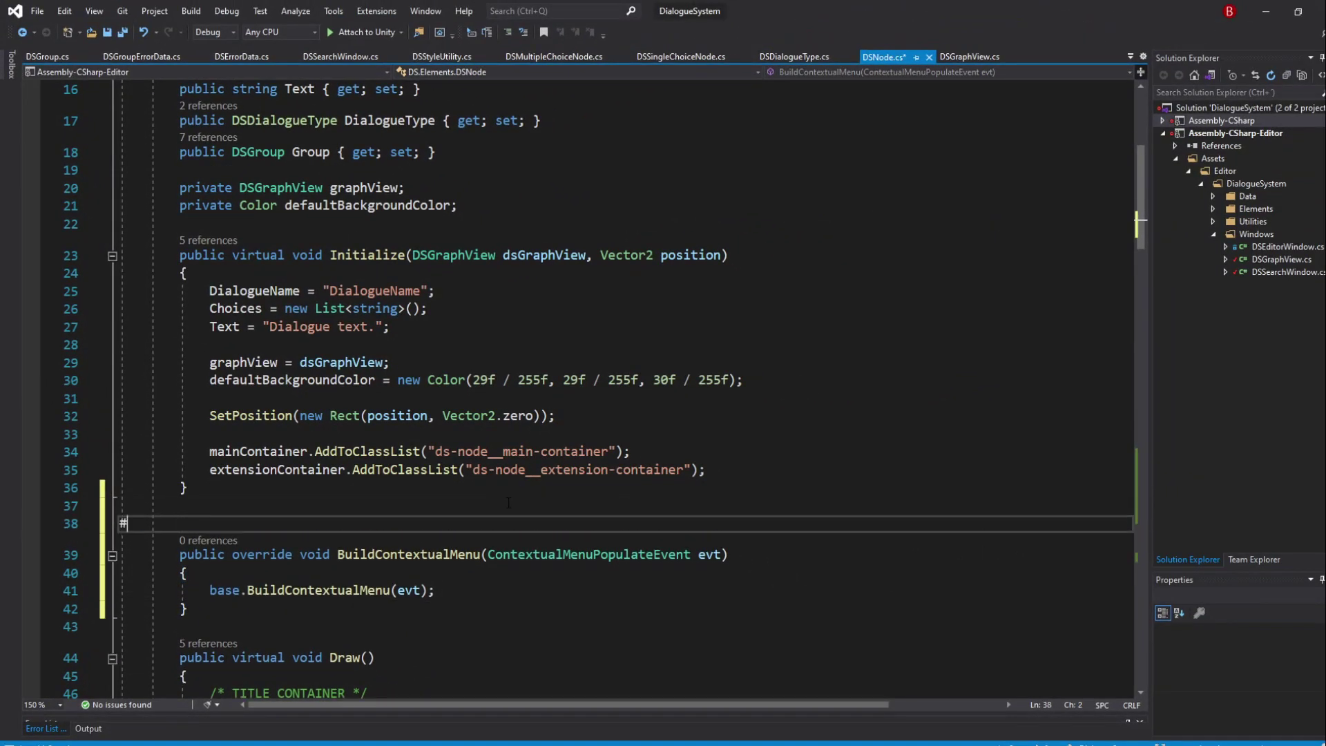
type("region")
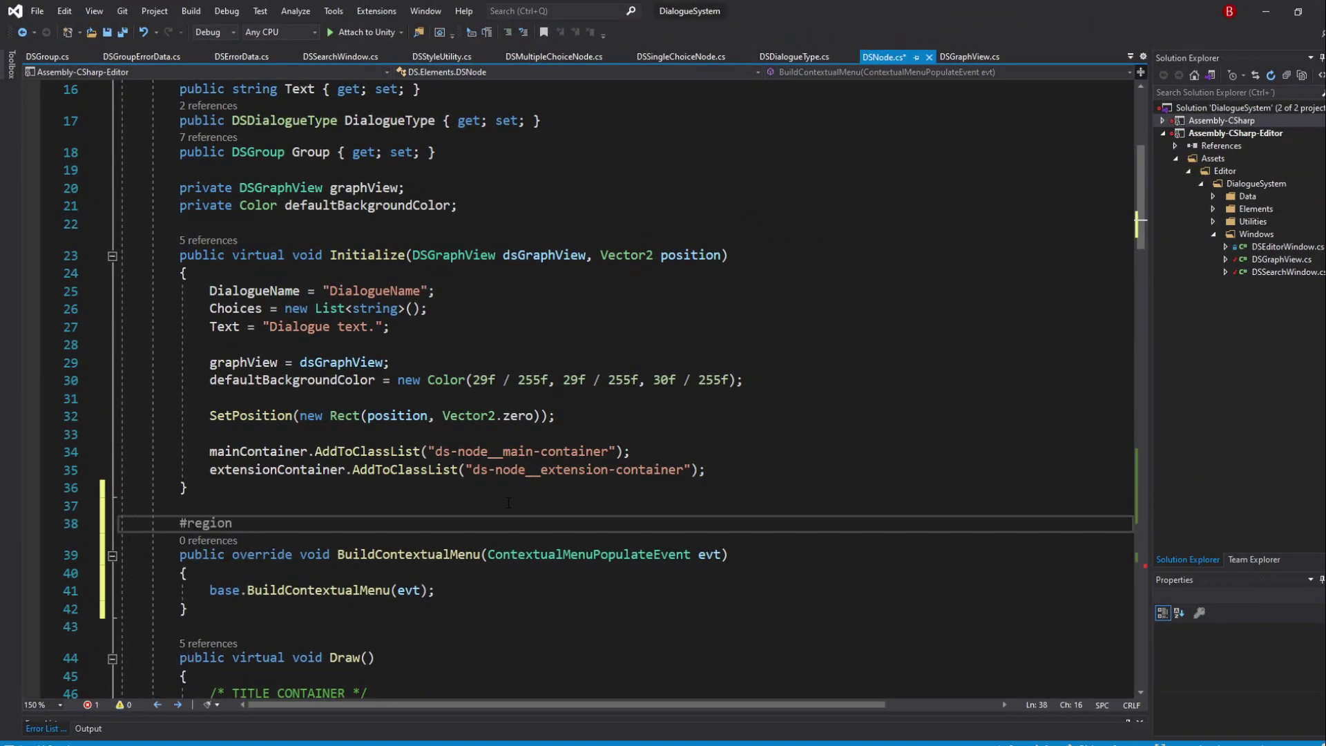
type(" Overrided M")
type("ethods")
left_click(411, 606)
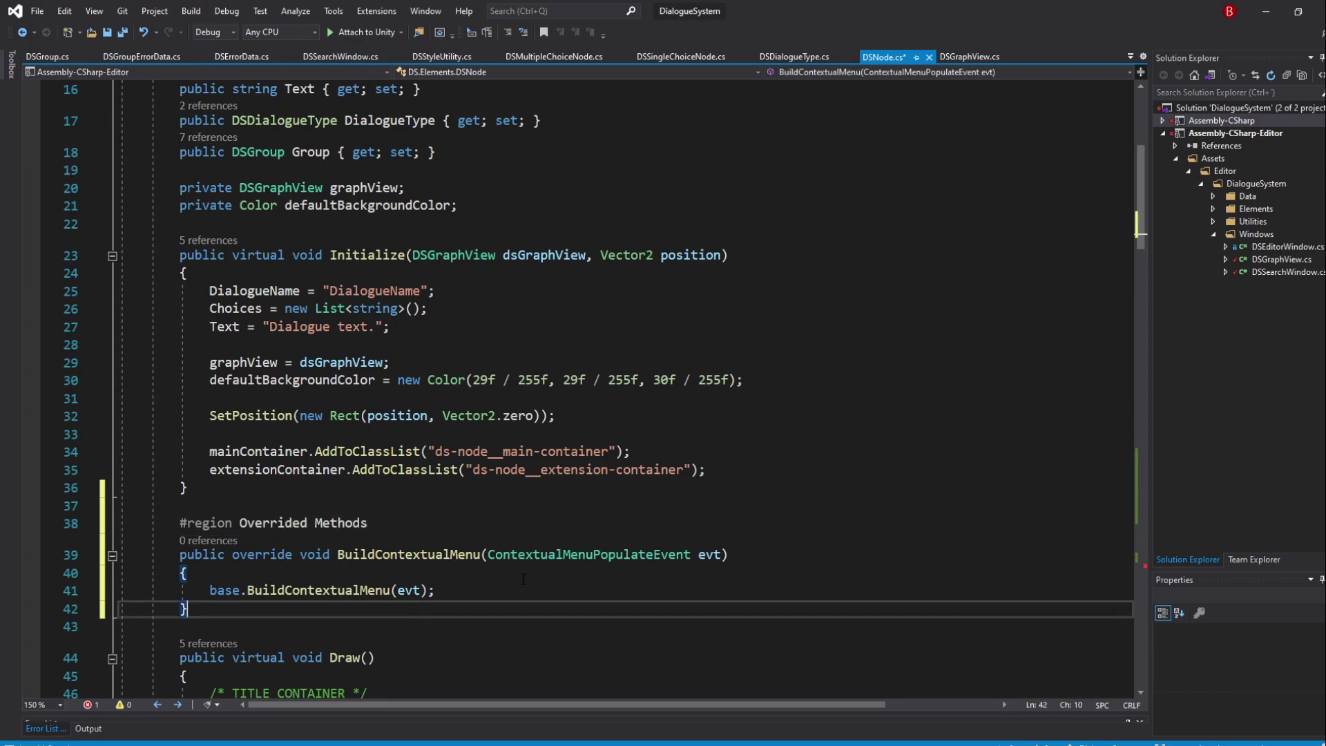
key("Return")
type("#endregion")
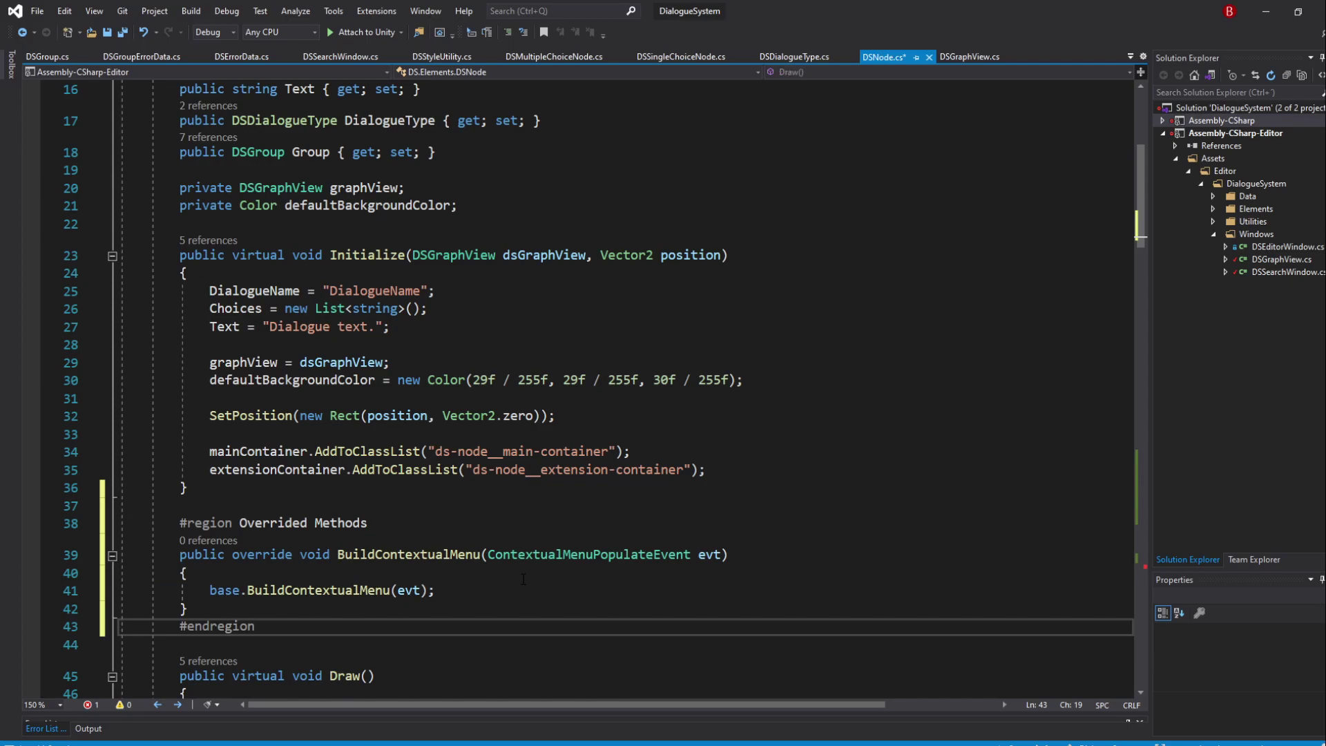
scroll(522, 579, "down", 3)
scroll(434, 449, "up", 2)
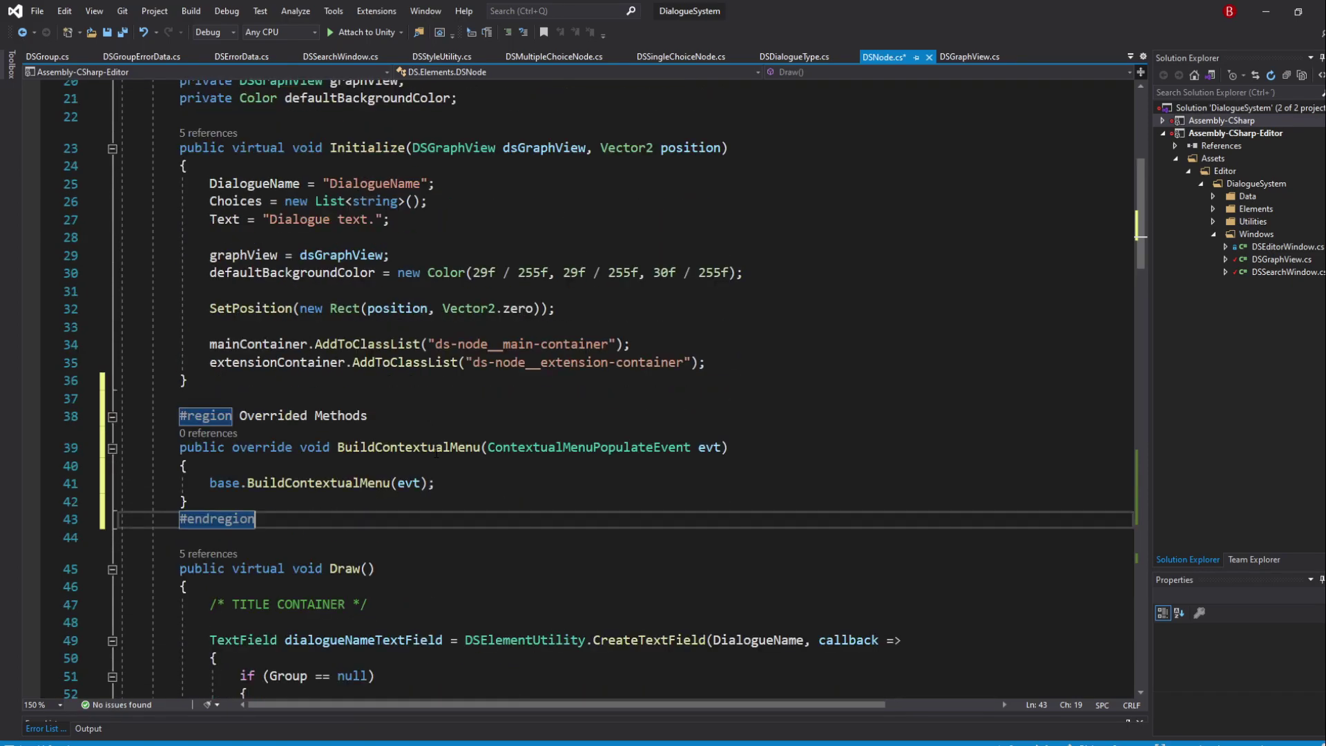
Step: Replace the old lines after Draw() with a pasted 'Overrided Methods' region holding the override
left_click(113, 202)
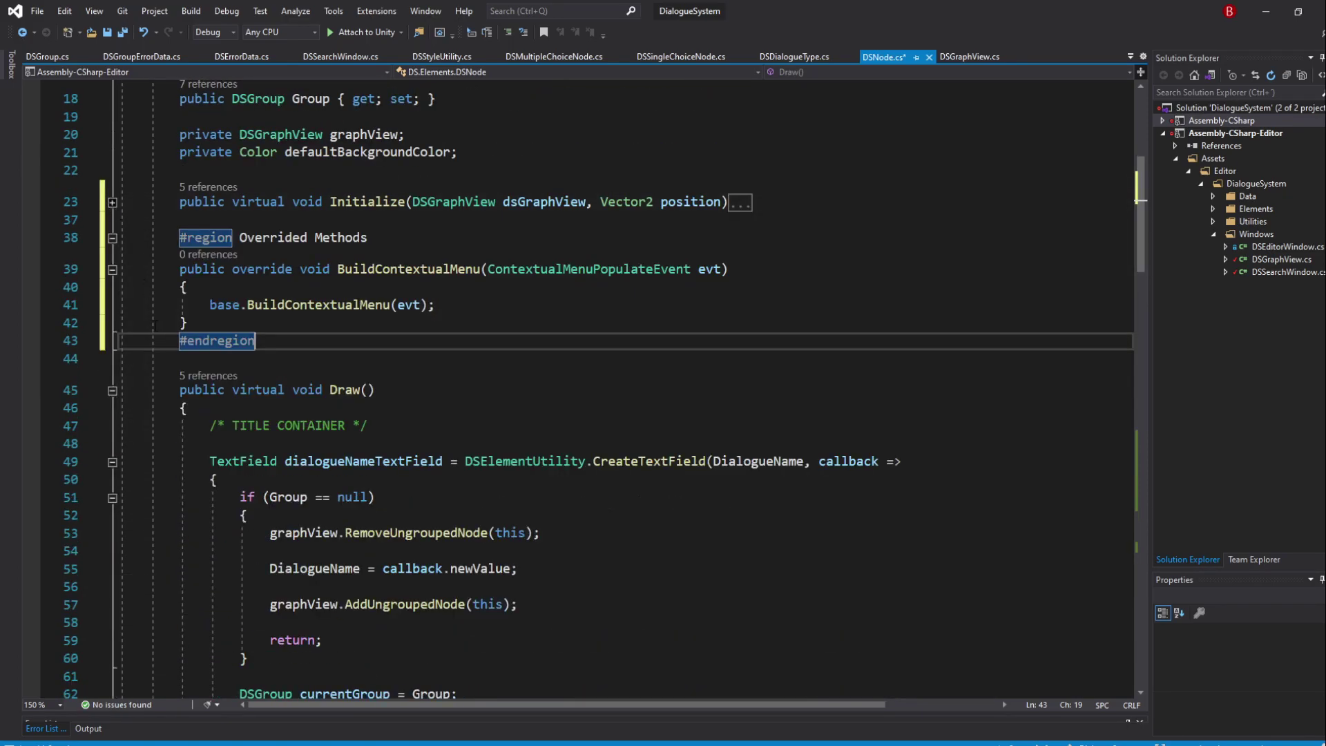
left_click(112, 390)
mouse_move(256, 341)
left_mouse_down()
mouse_move(469, 291)
mouse_move(179, 238)
left_mouse_up()
key("ctrl+c")
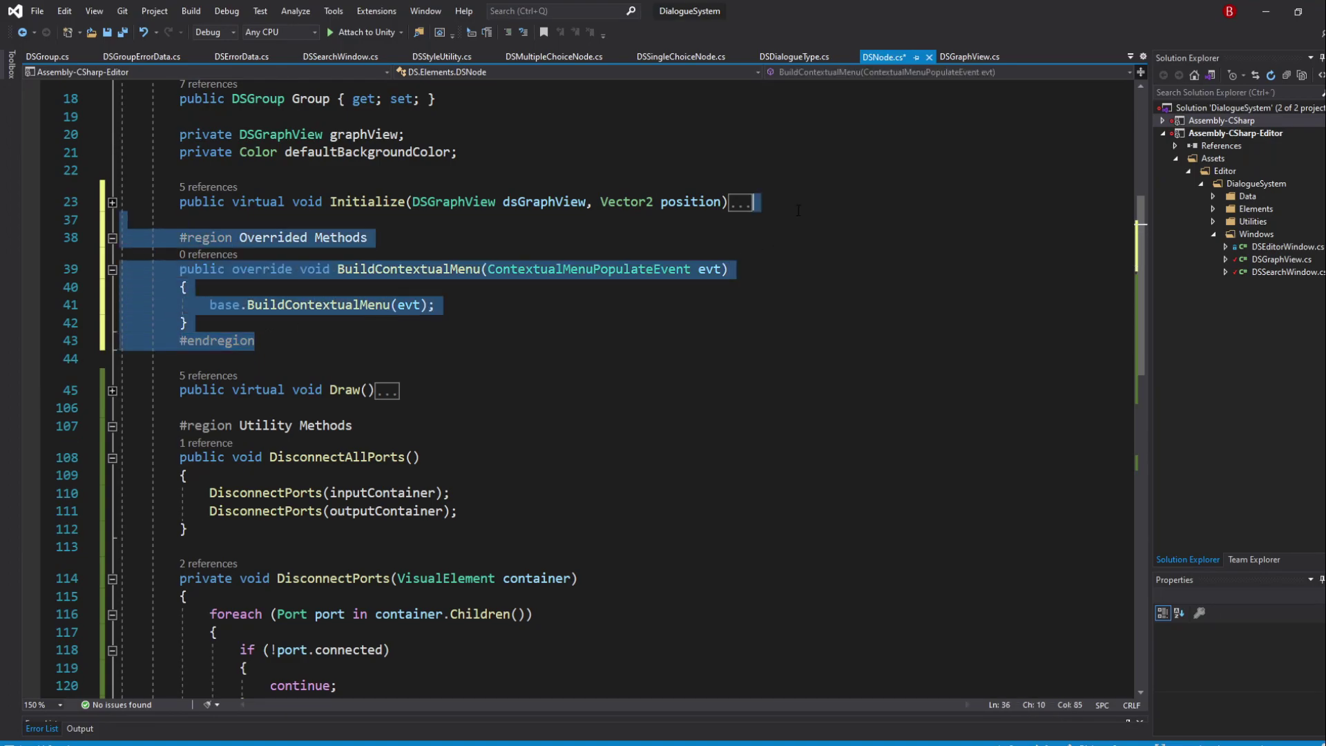
key("Delete")
key("ctrl+v")
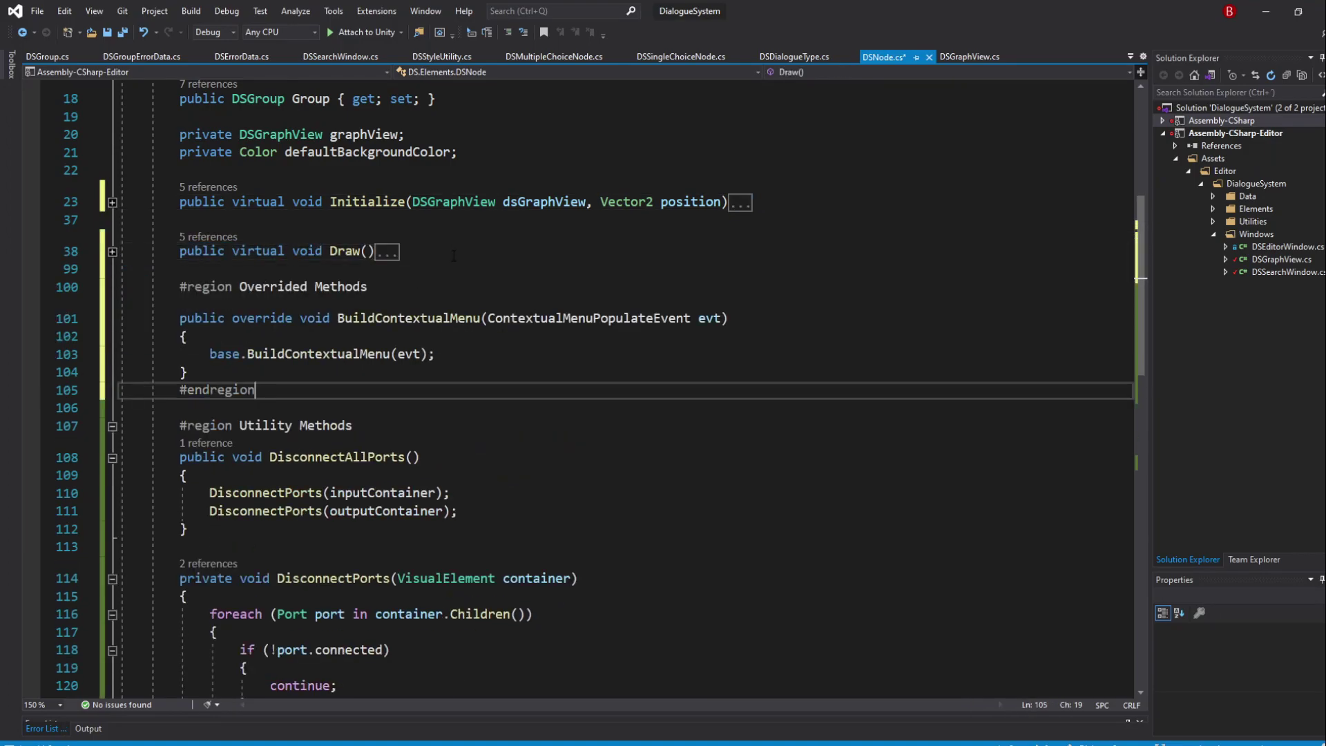
left_click(611, 357)
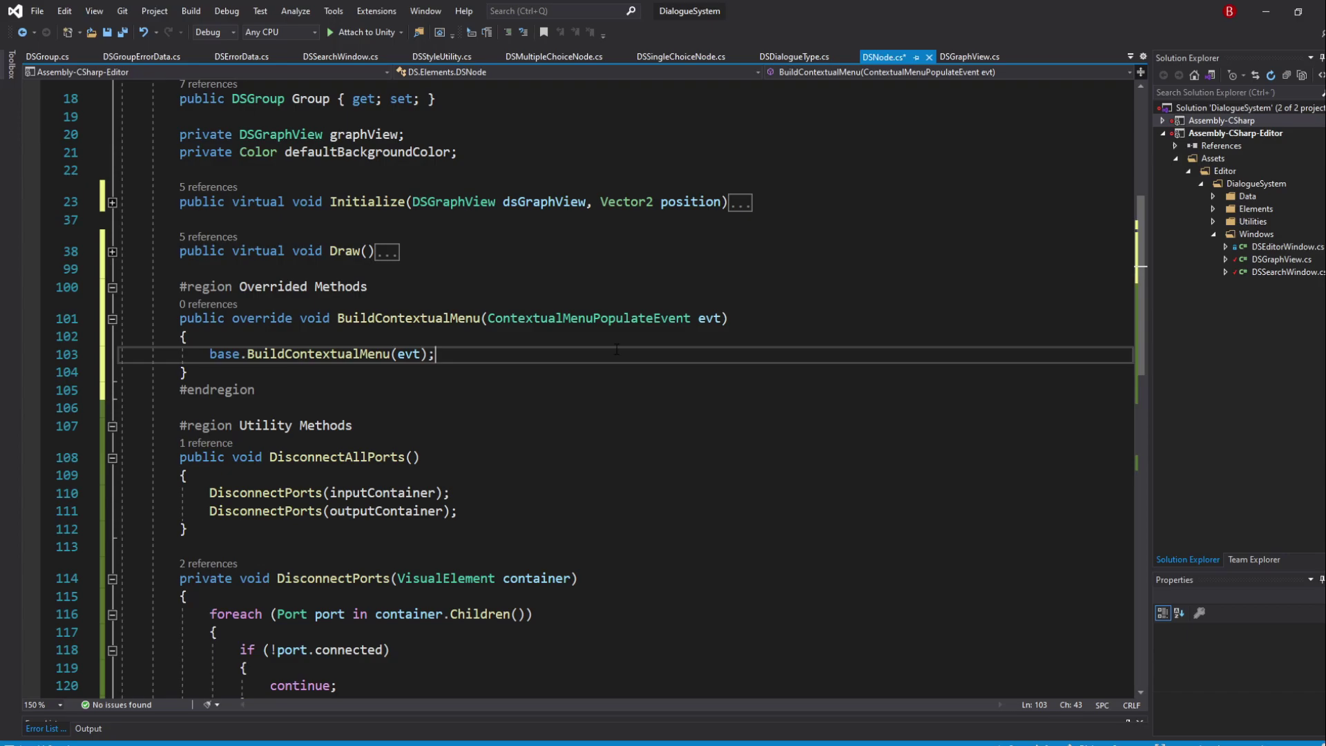
left_click(456, 286)
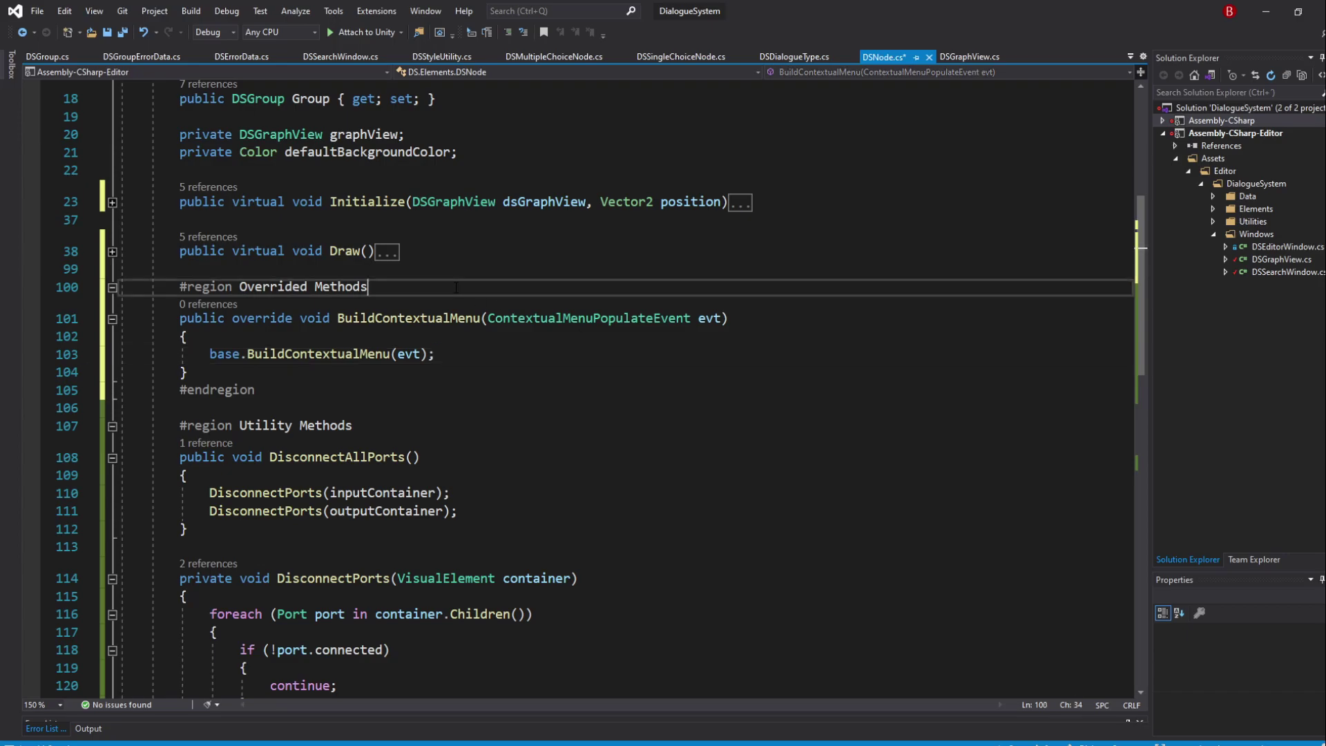
left_click(514, 358)
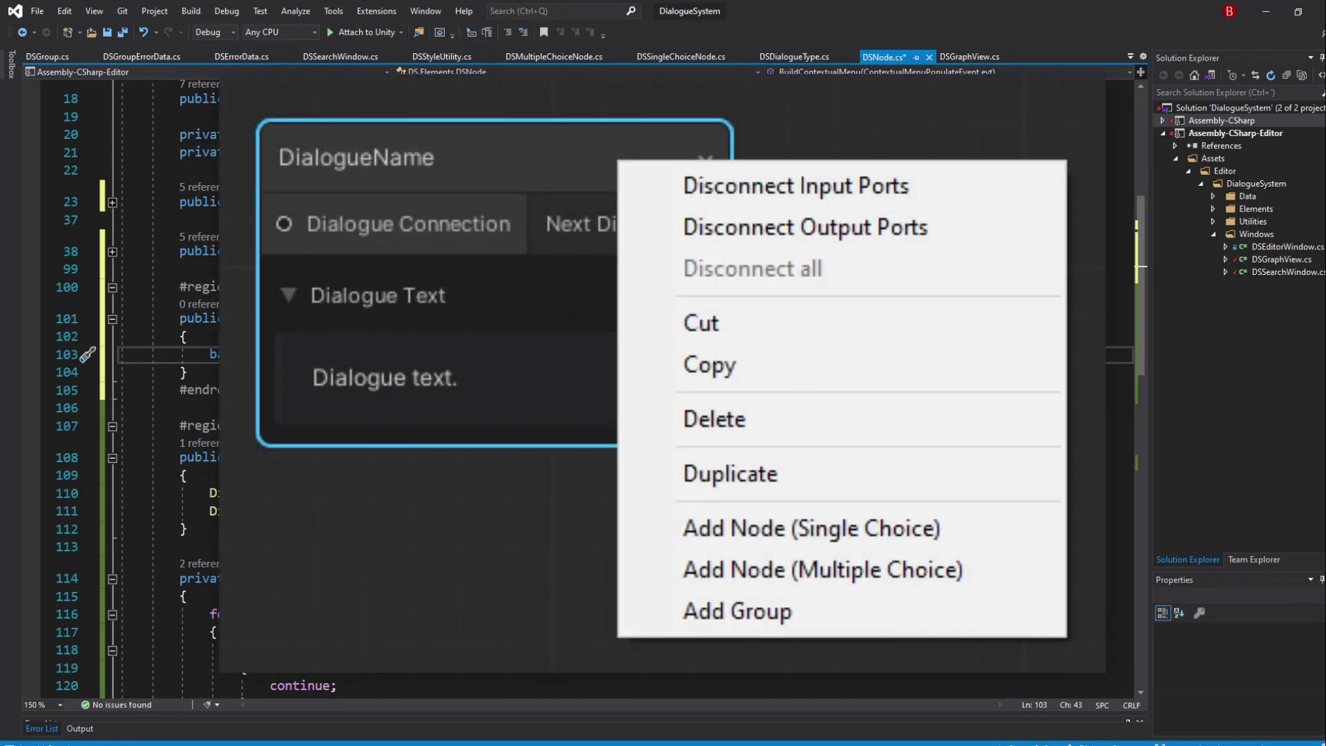
Step: Insert blank lines inside BuildContextualMenu above the base.BuildContextualMenu(evt) call
key("shift+Up")
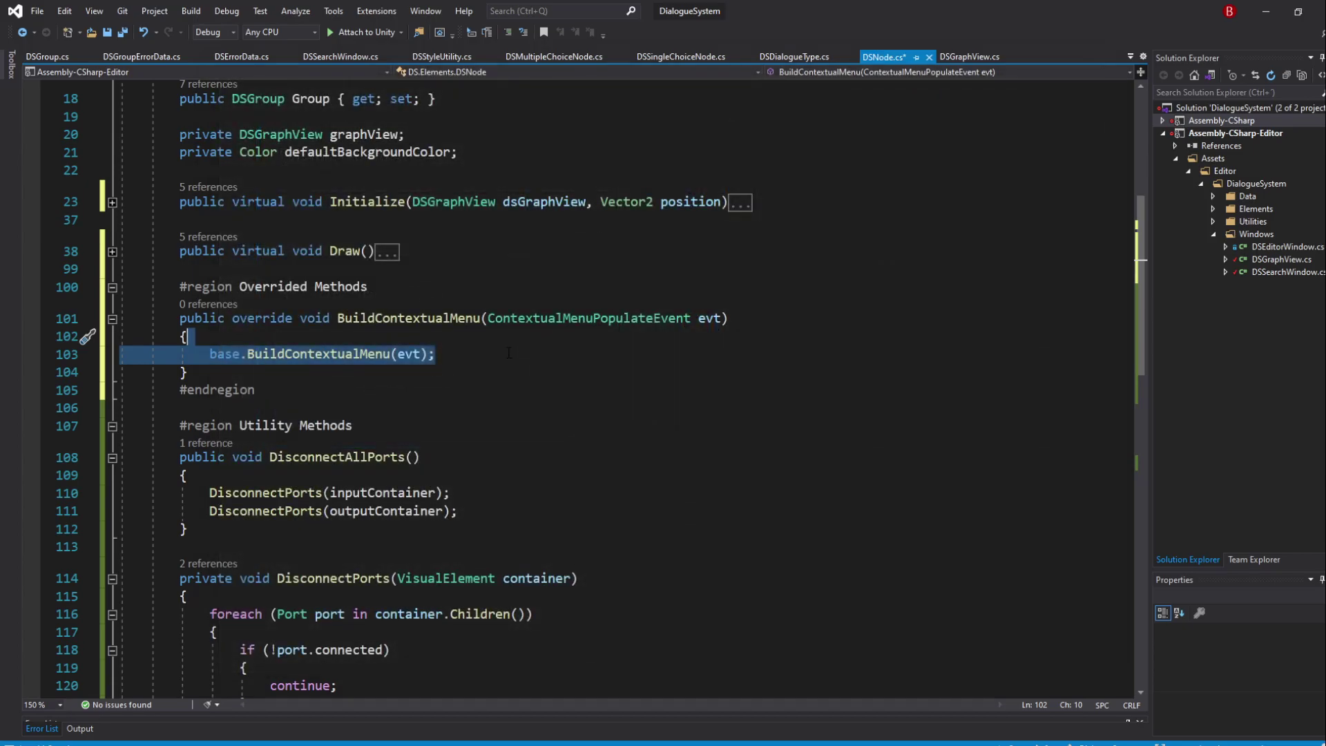
left_click(509, 353)
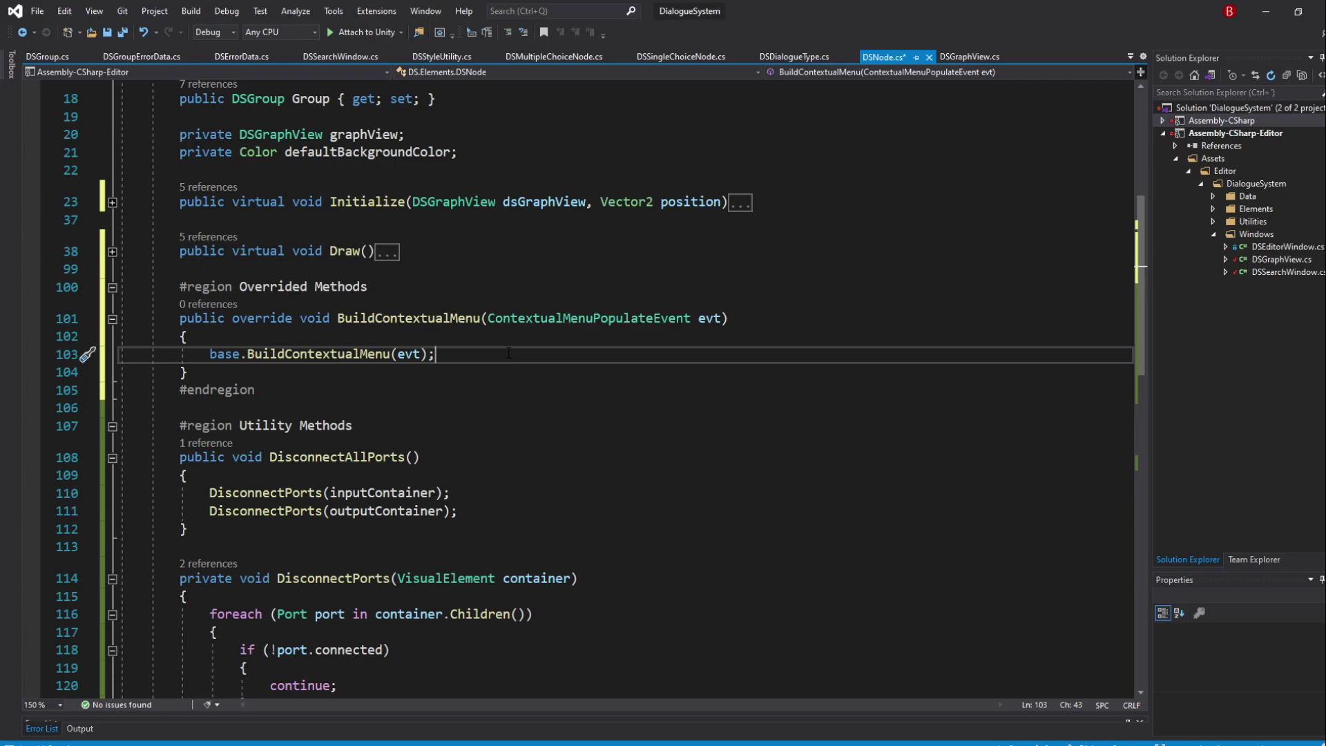
key("ctrl+Return")
key("ctrl+Return")
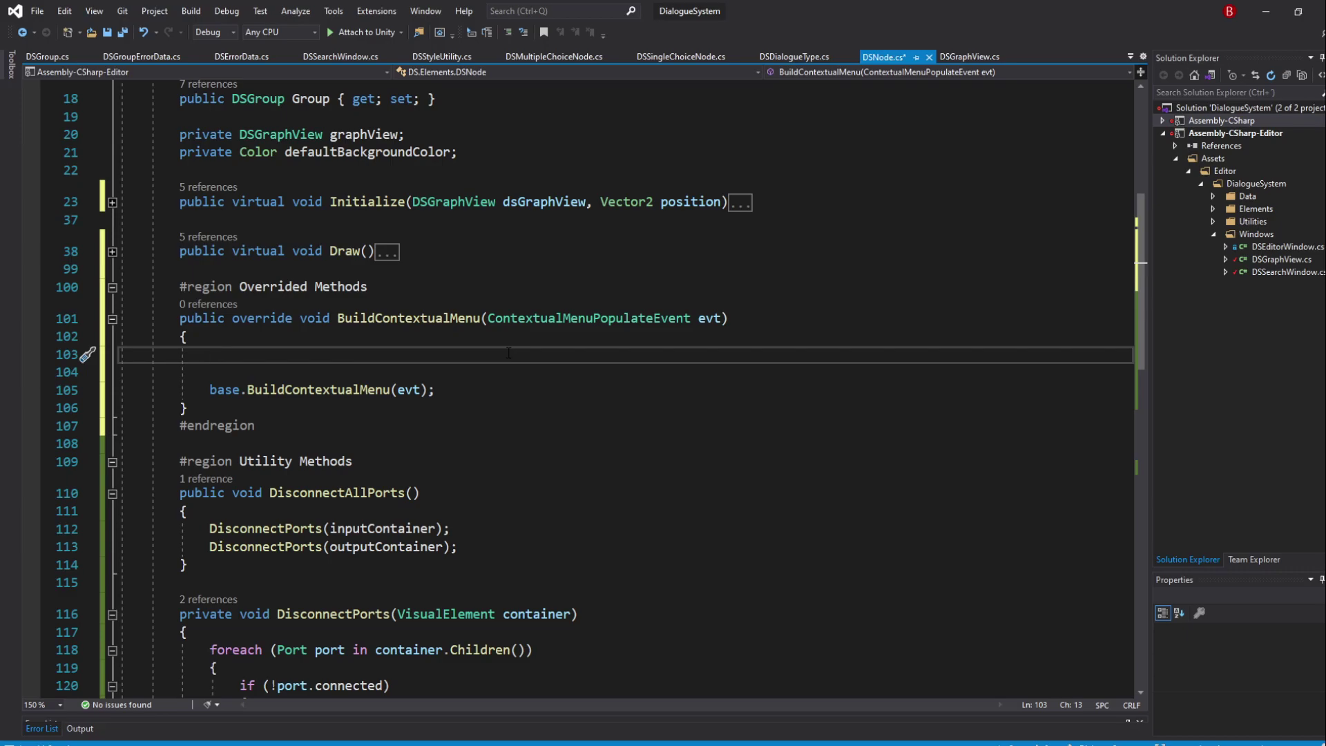
type("evt.me")
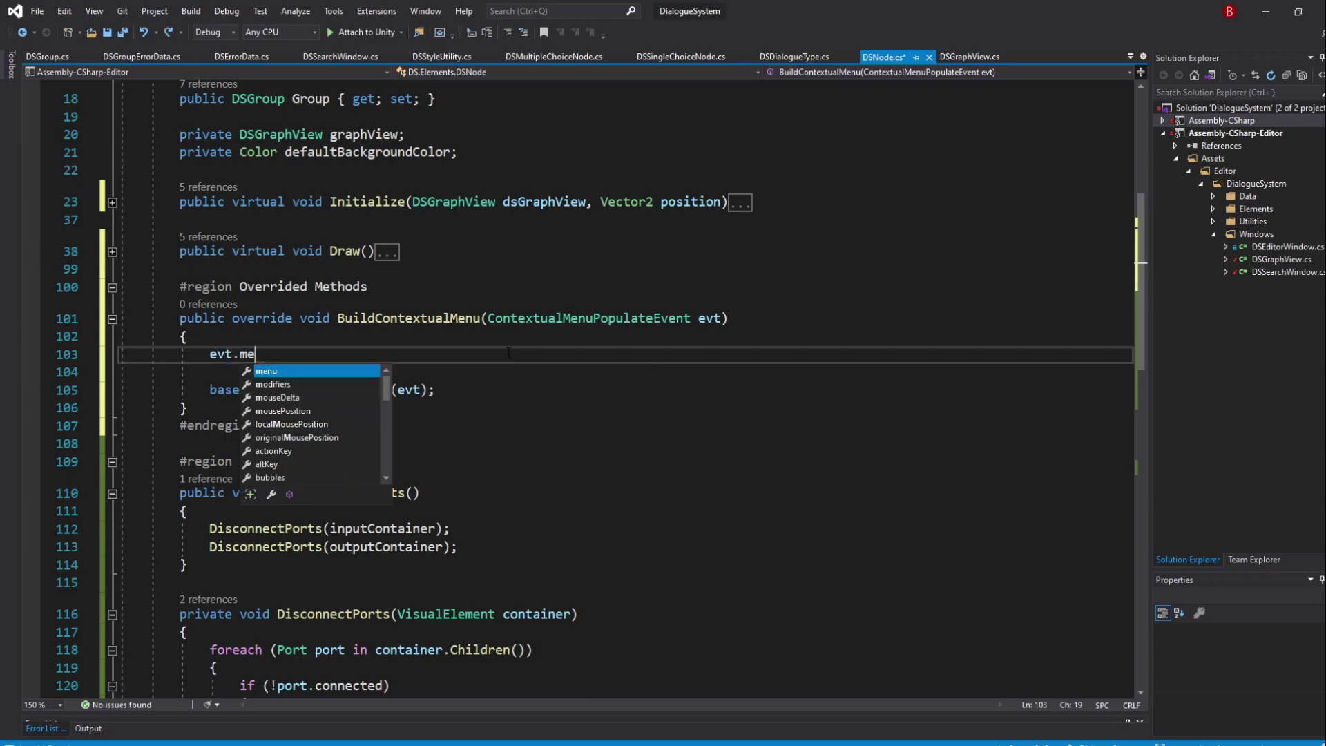
type("nu.appe")
Step: Add a 'Disconnect Input Ports' menu action calling DisconnectPorts(inputContainer)
key("Tab")
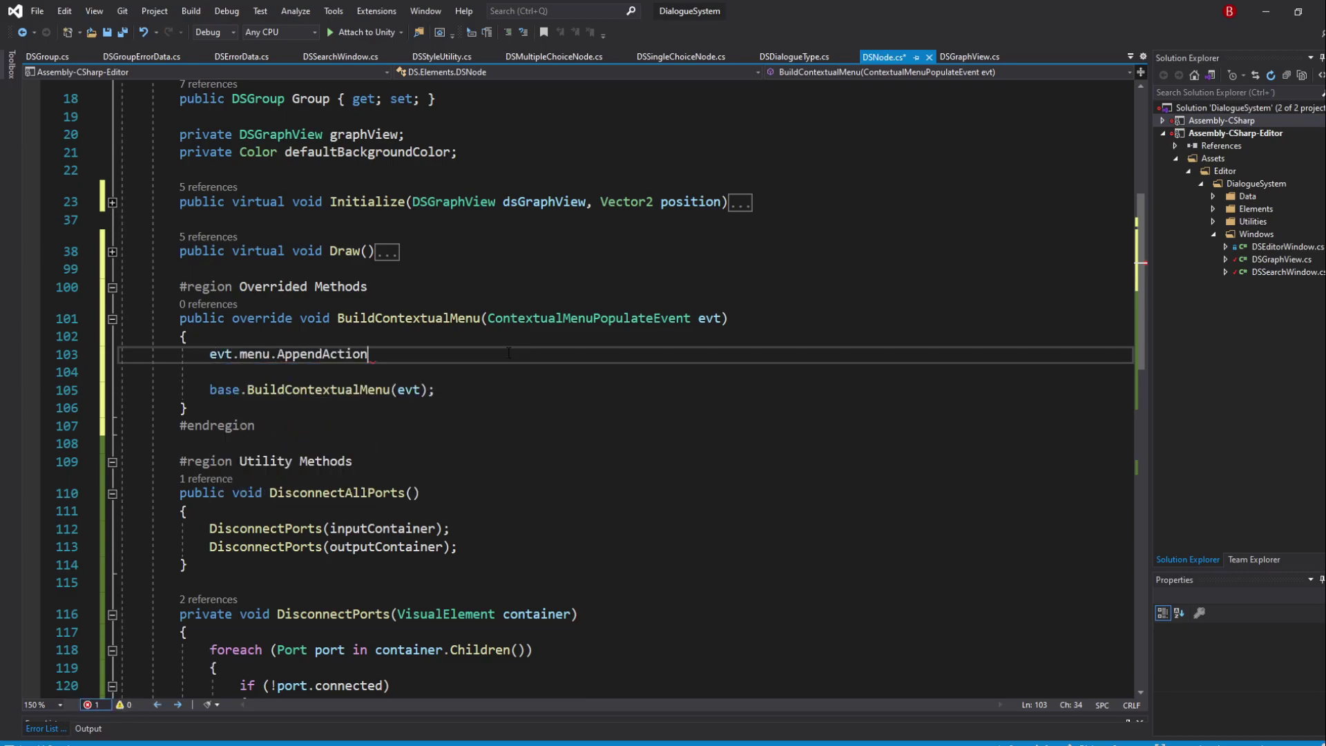
type("(")
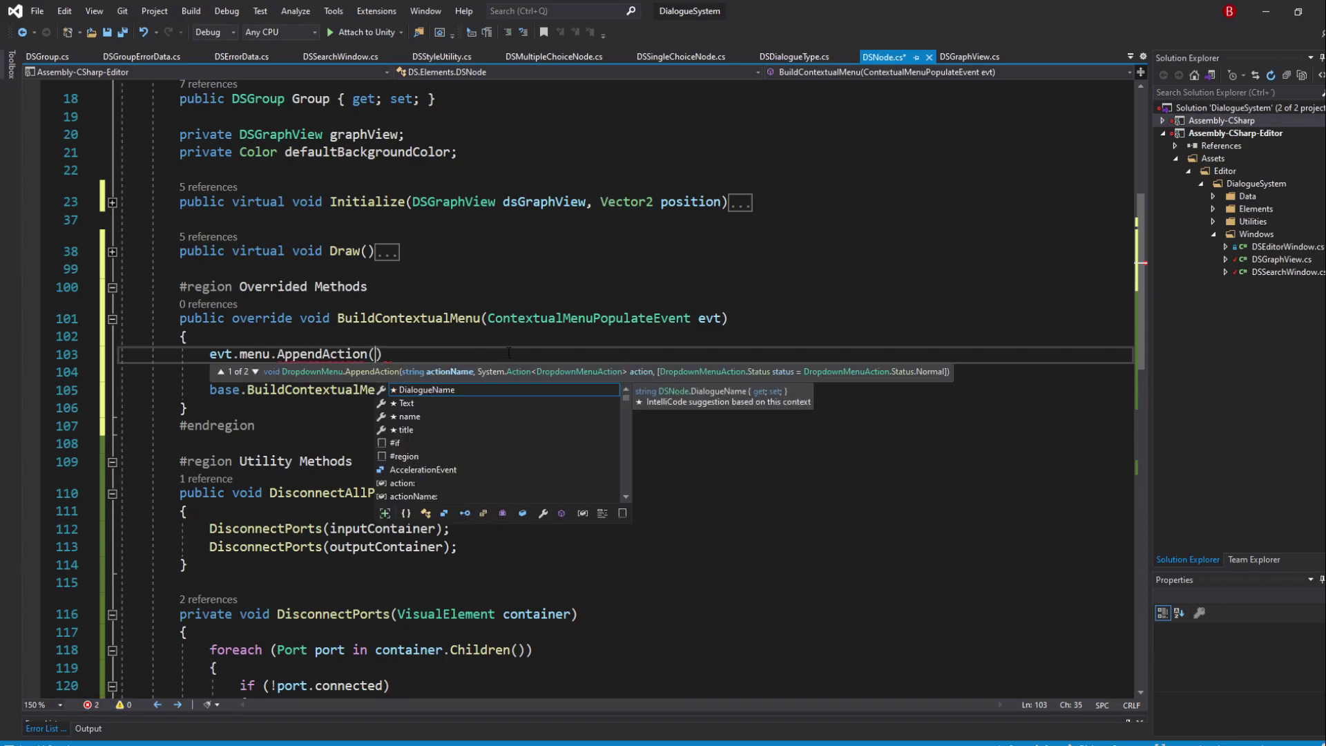
type("\"Disconnect")
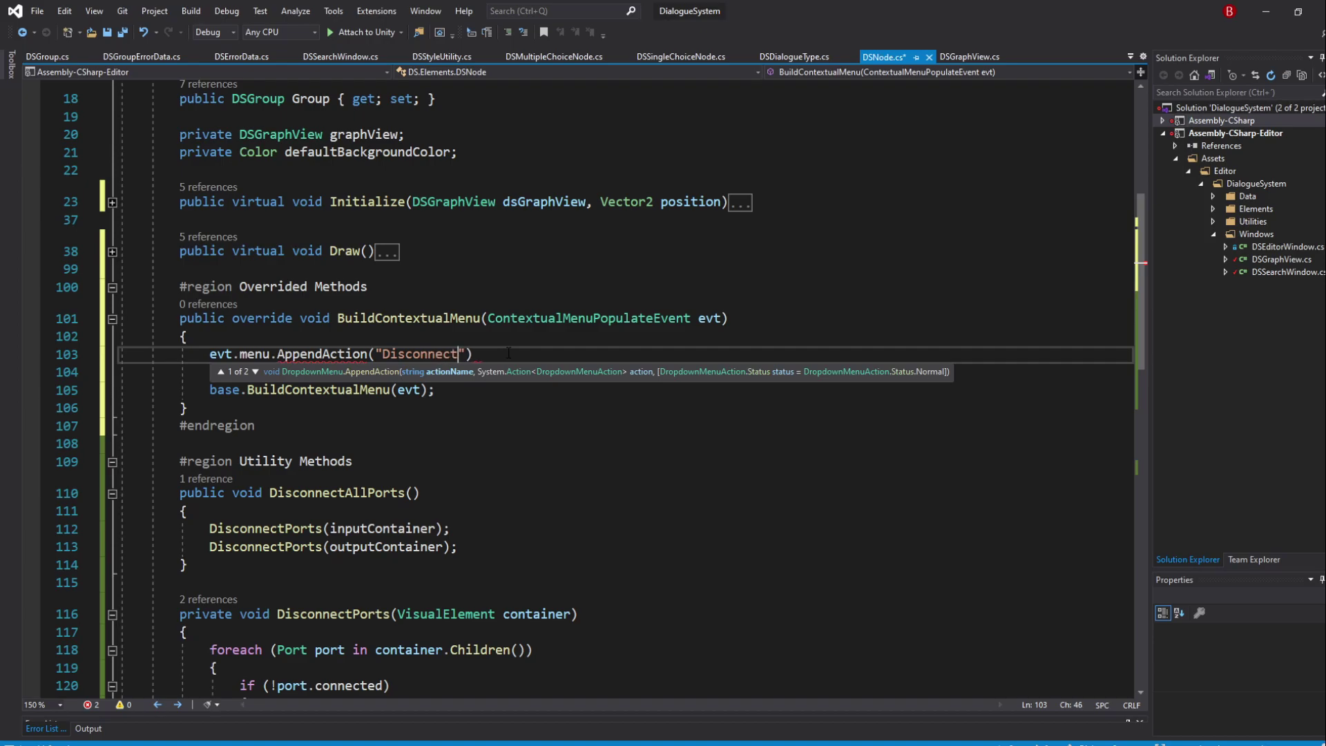
type(" Input Ports")
type("\", act")
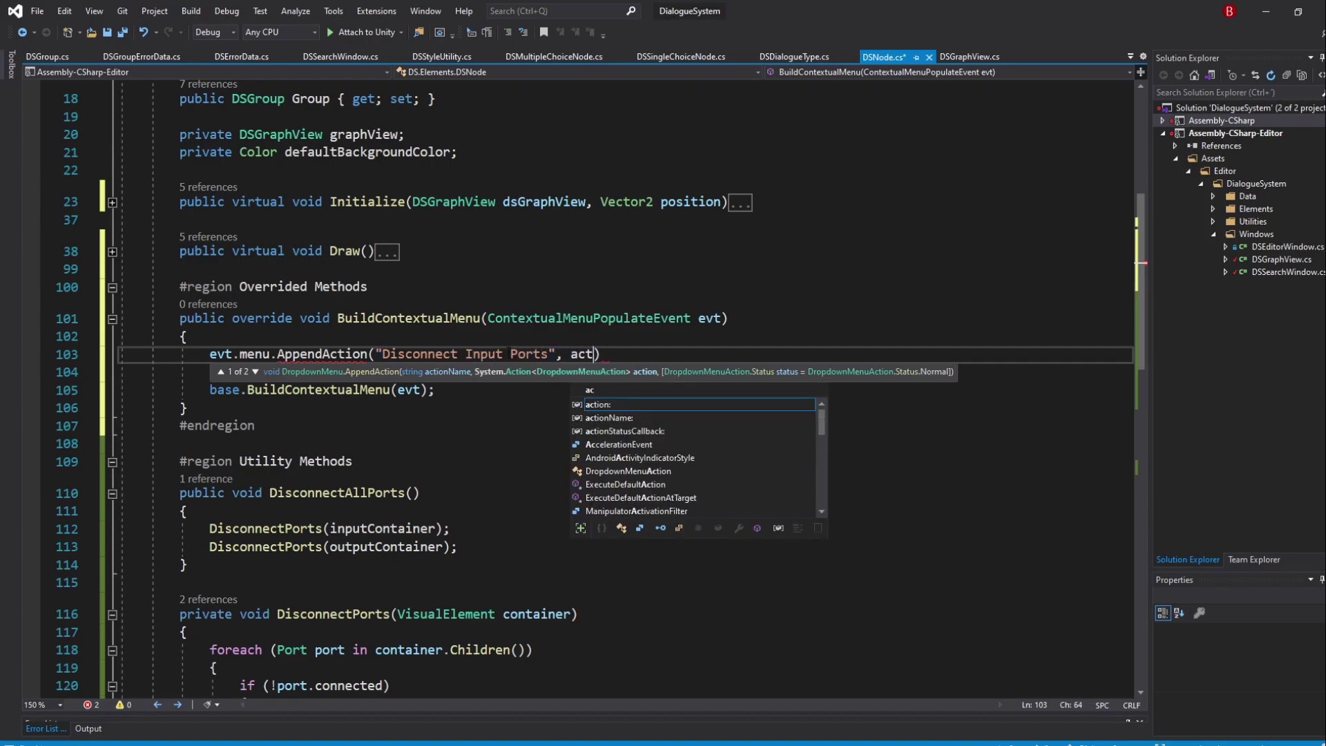
type("ionEvent => ")
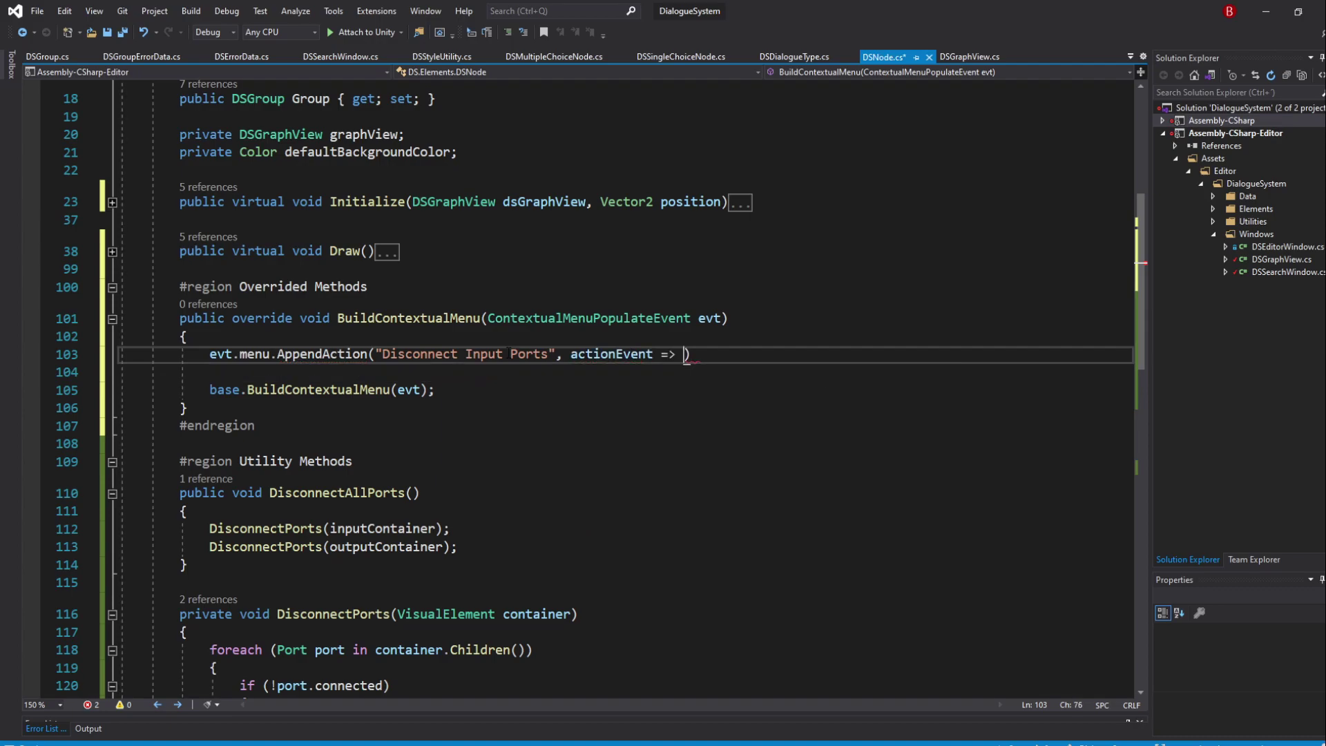
type("Disco")
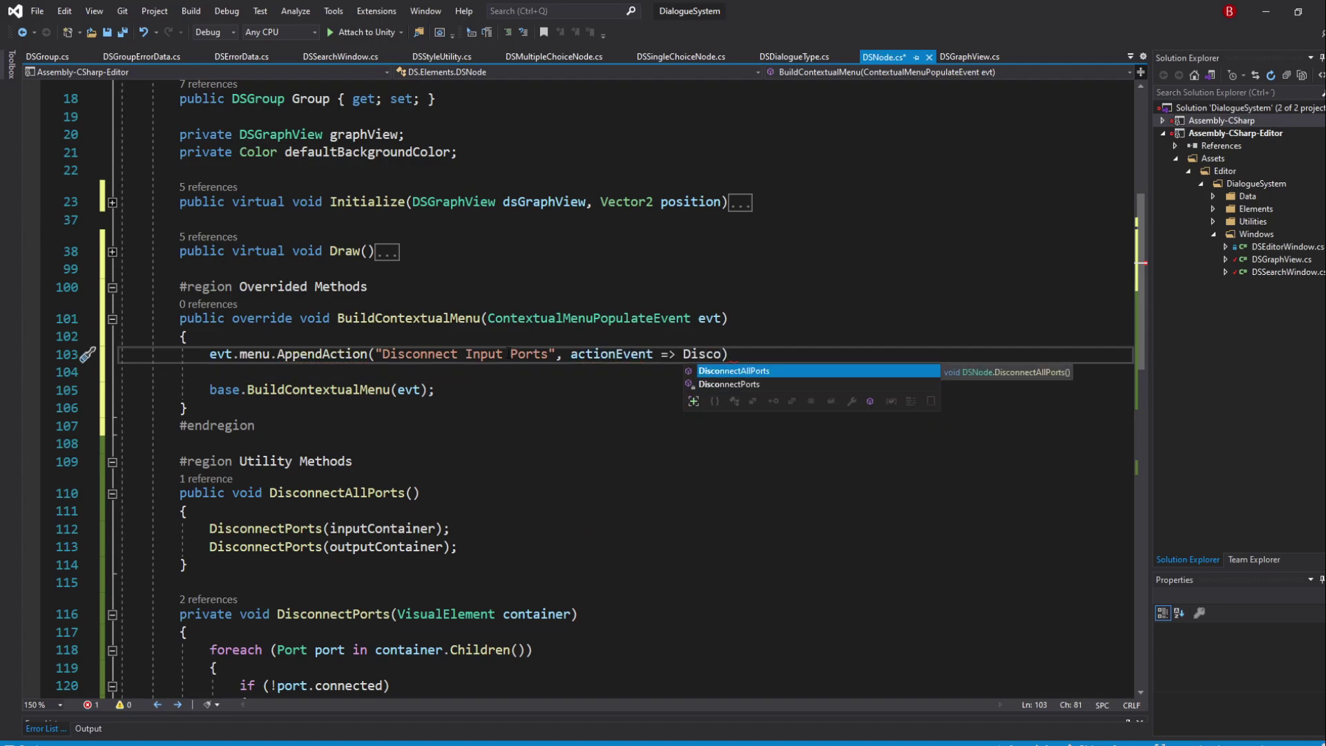
key("Down")
key("Tab")
type("(")
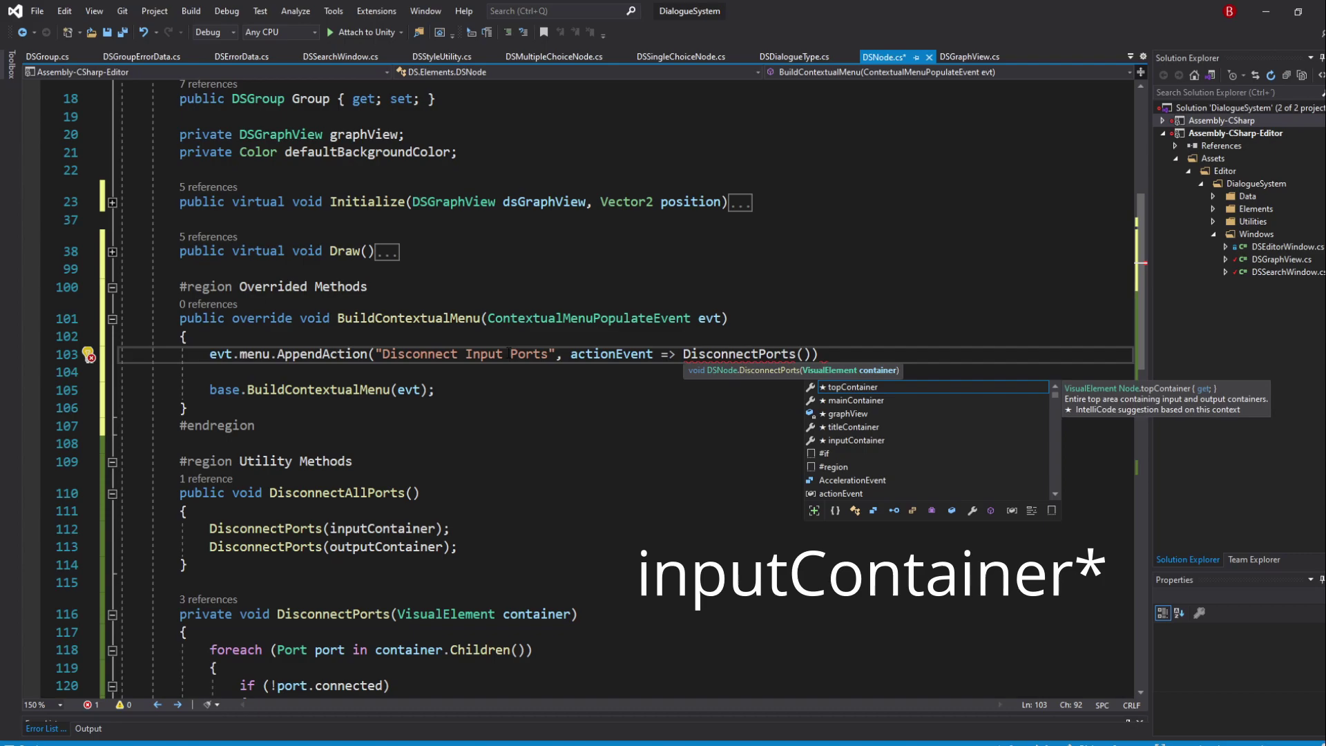
type("in")
key("Tab")
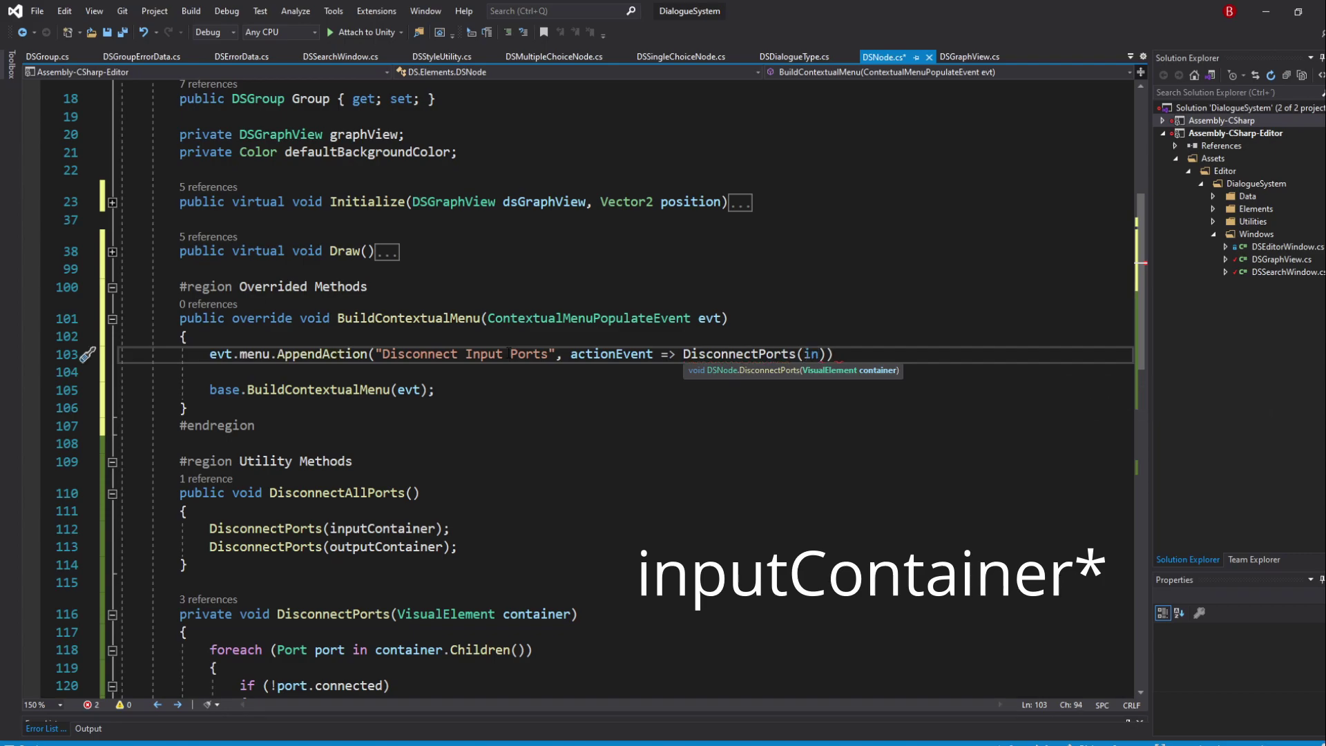
type("));")
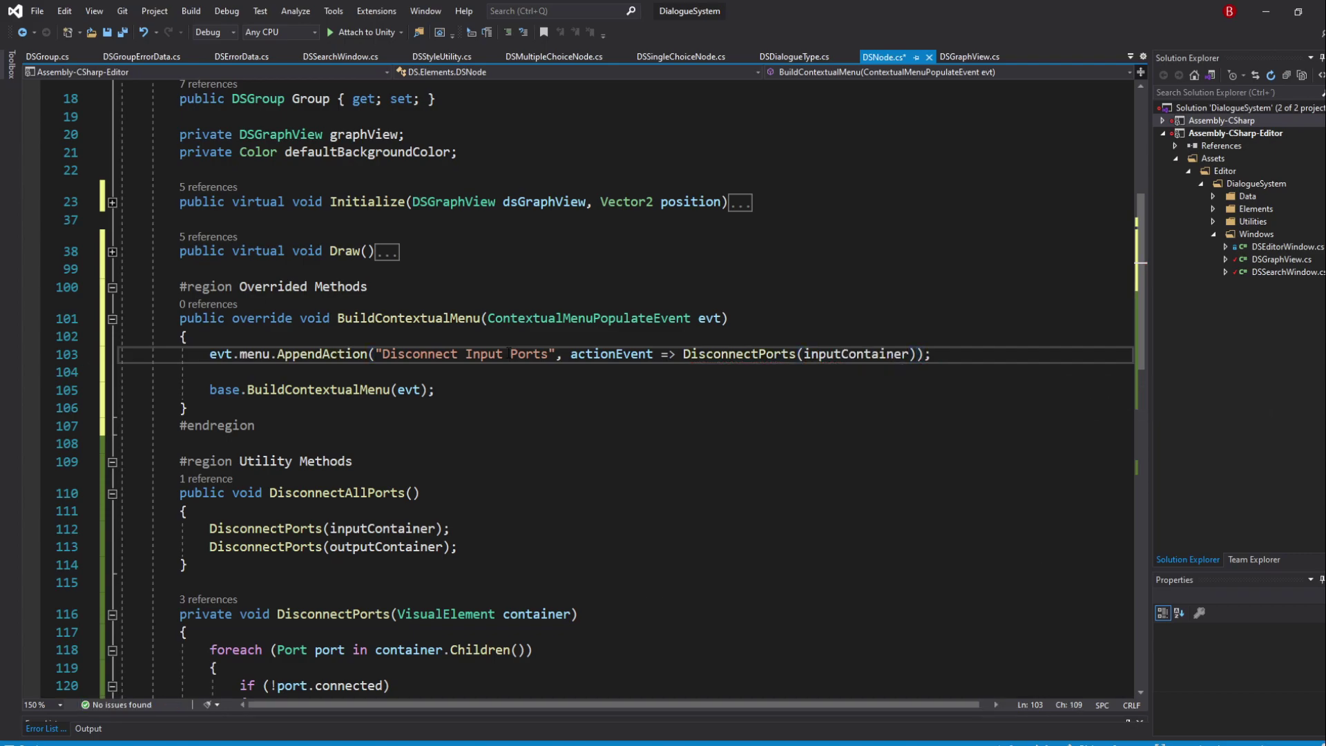
Step: Duplicate that line as 'Disconnect Output Ports' calling DisconnectPorts(outputContainer)
key("shift+Up")
key("ctrl+c")
key("Right")
key("ctrl+v")
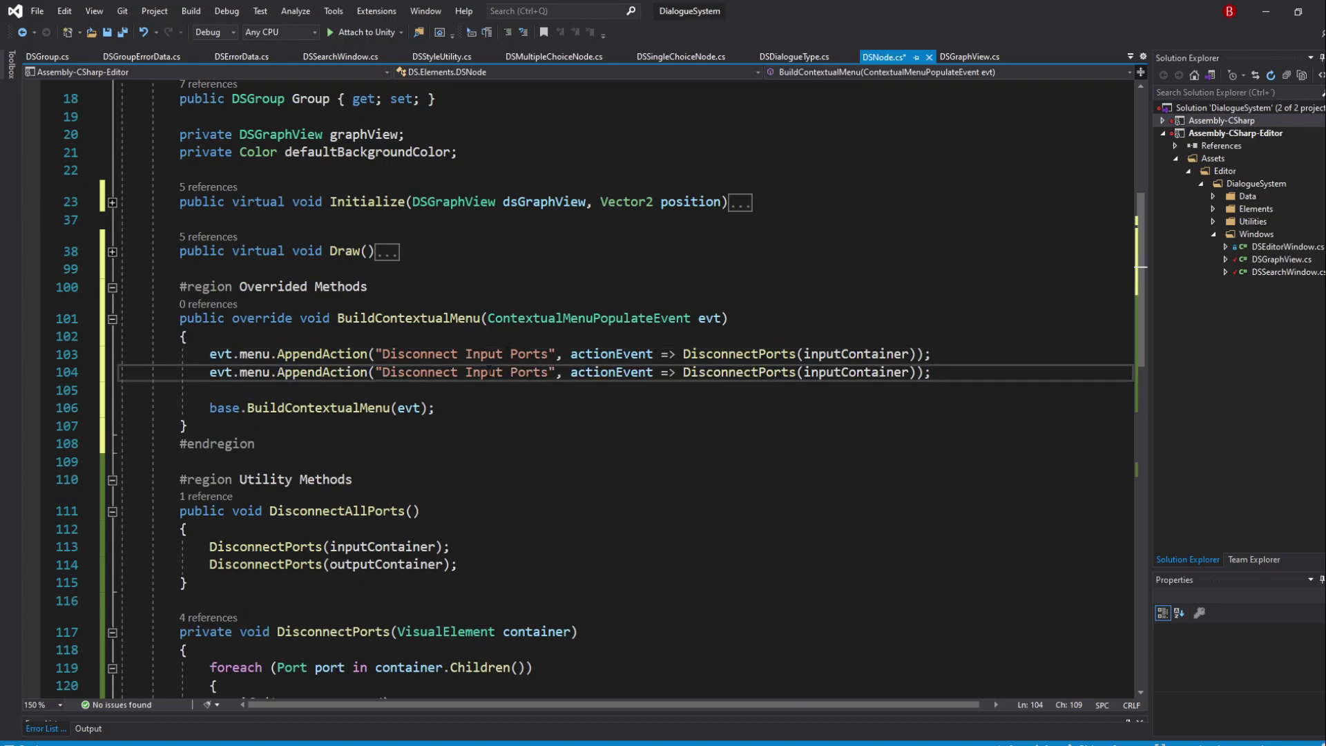
double_click(487, 373)
type("Output")
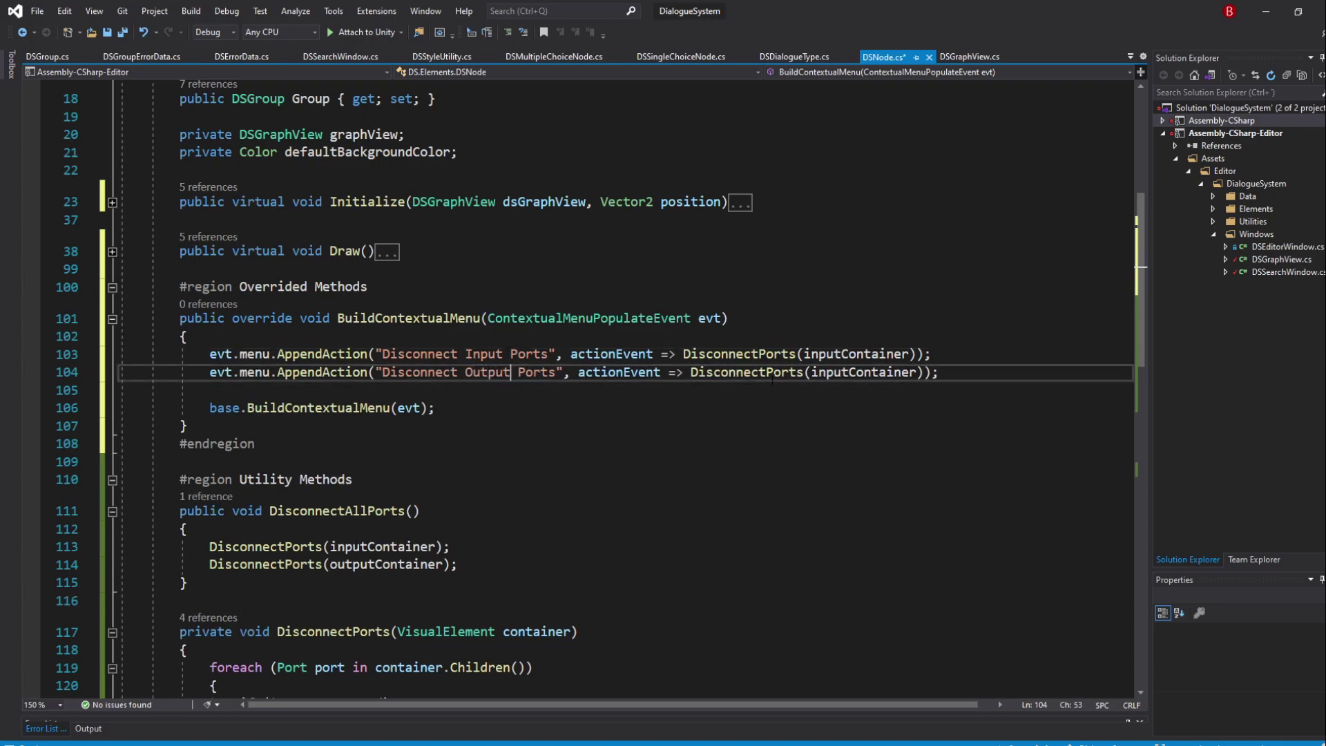
left_click(827, 372)
key("BackSpace")
key("BackSpace")
type("out")
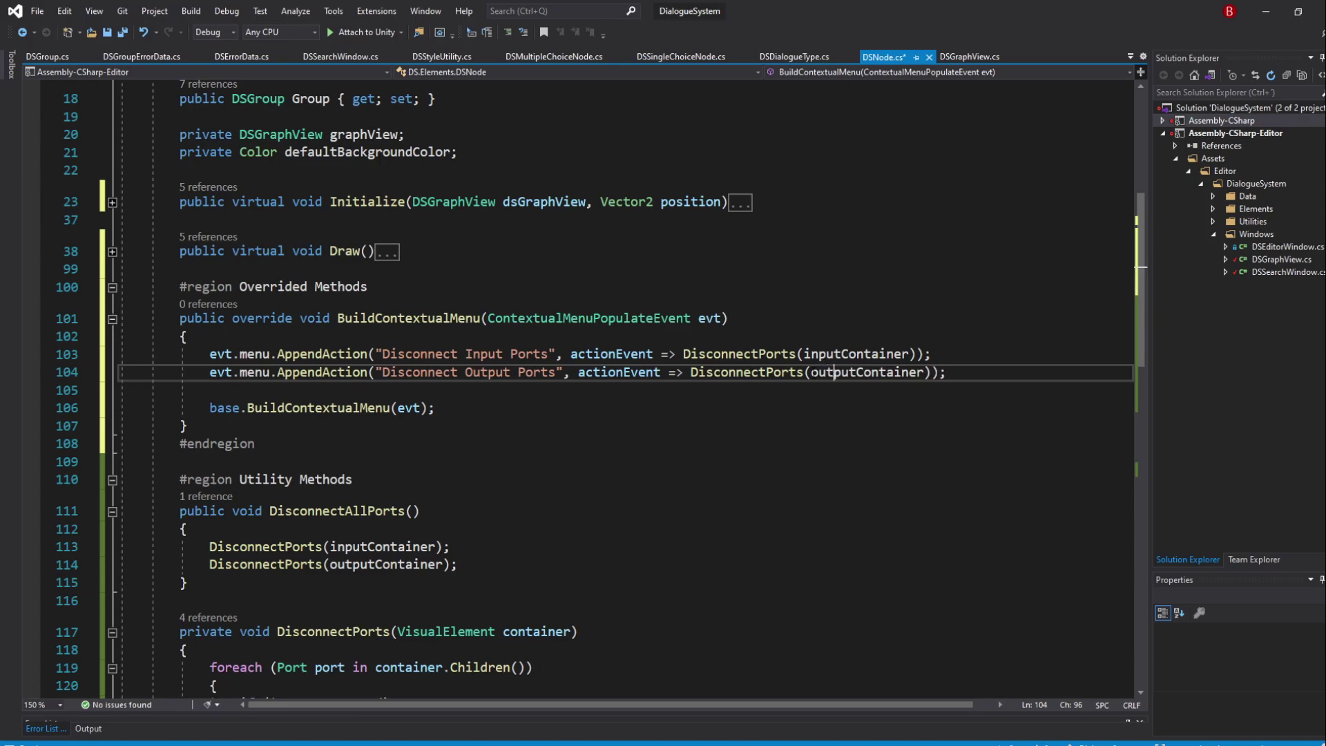
left_click(999, 375)
scroll(1023, 375, "down", 5)
left_click(742, 308)
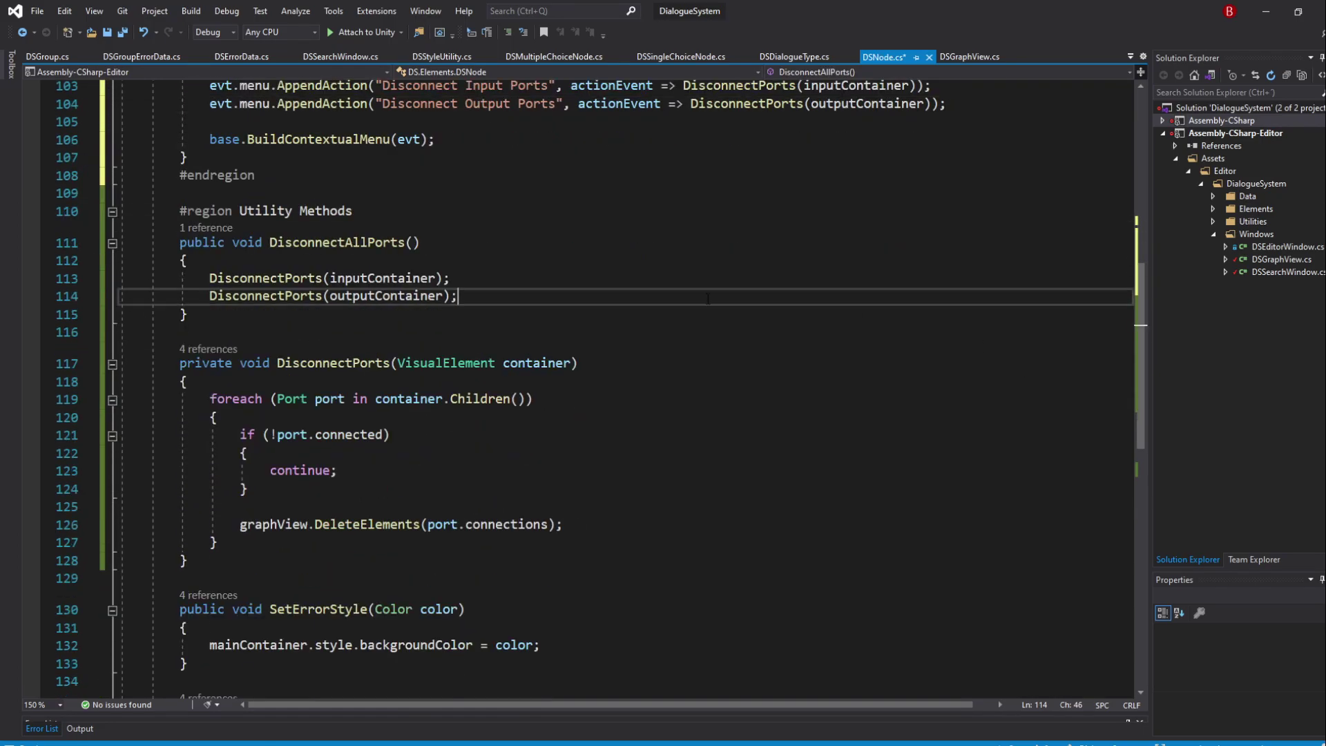
scroll(789, 297, "down", 1)
Step: Create a DisconnectInputPorts method whose body is DisconnectPorts(inputContainer)
key("Return")
key("Return")
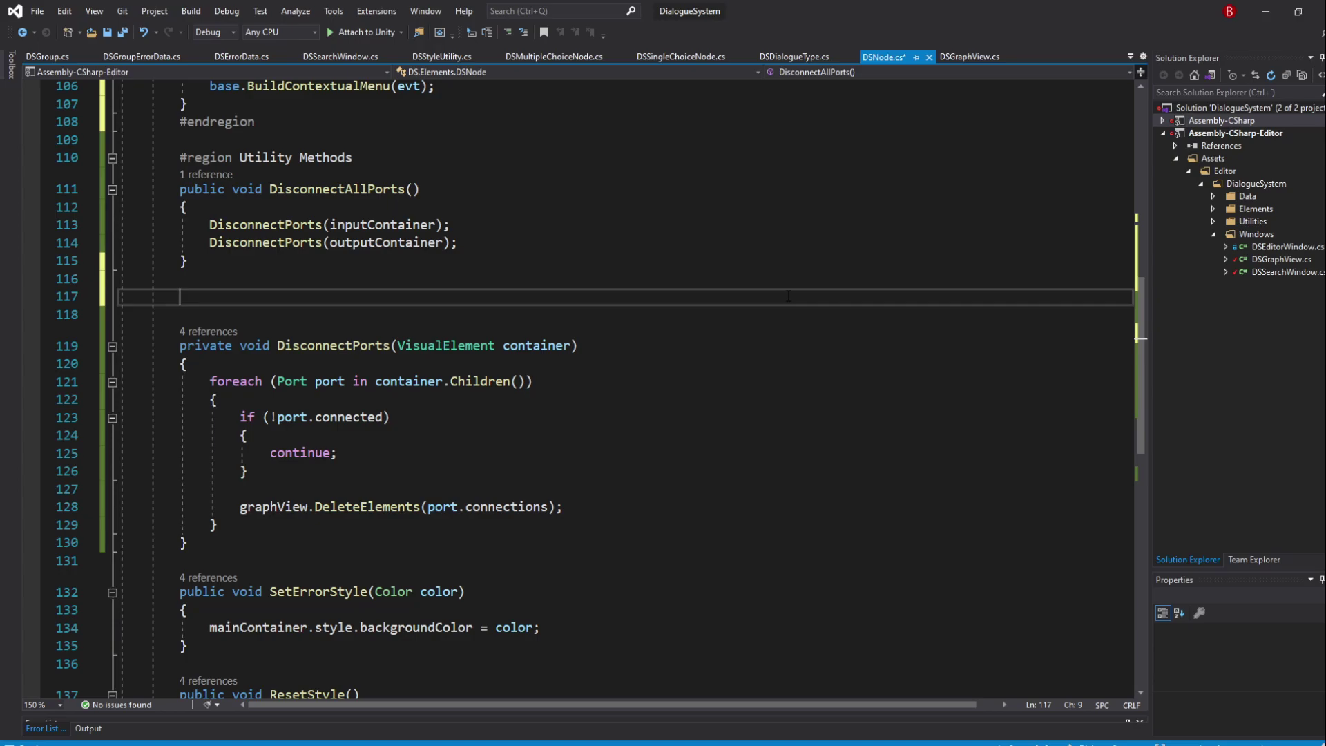
type("private void D")
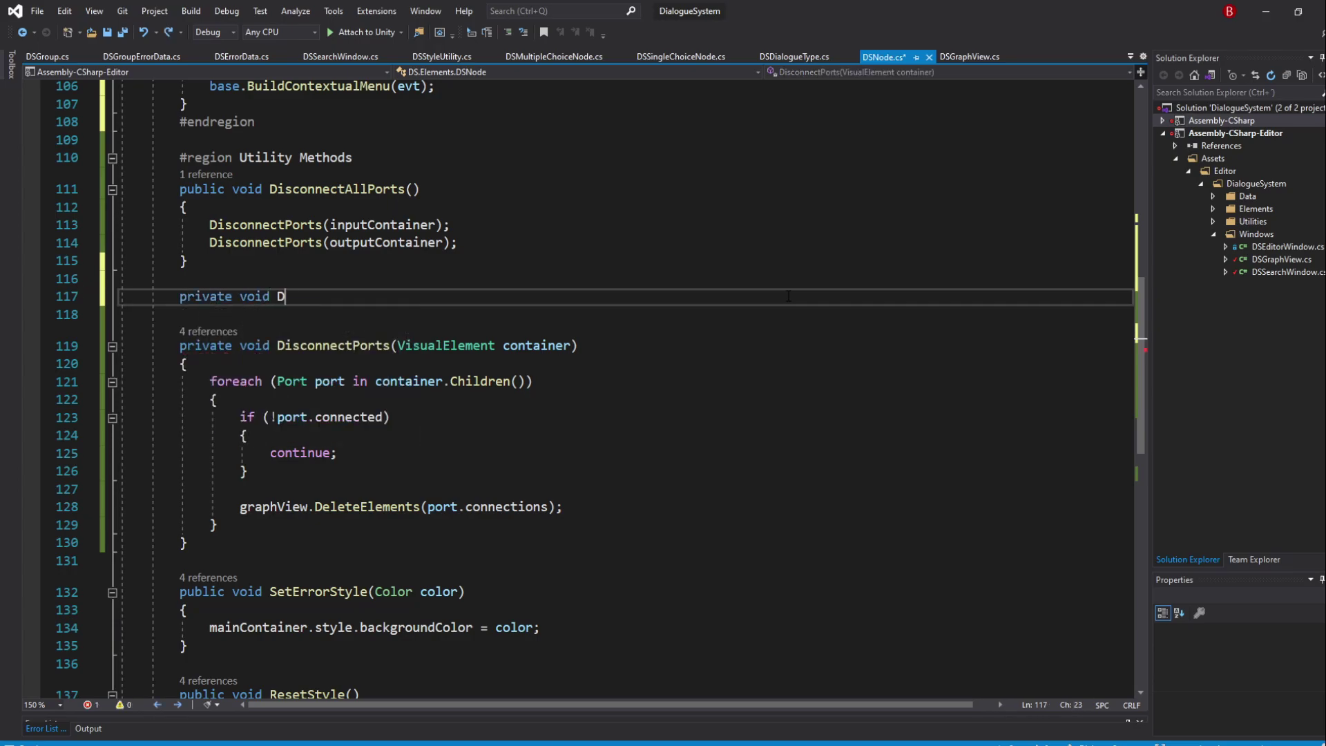
type("isconnectInput")
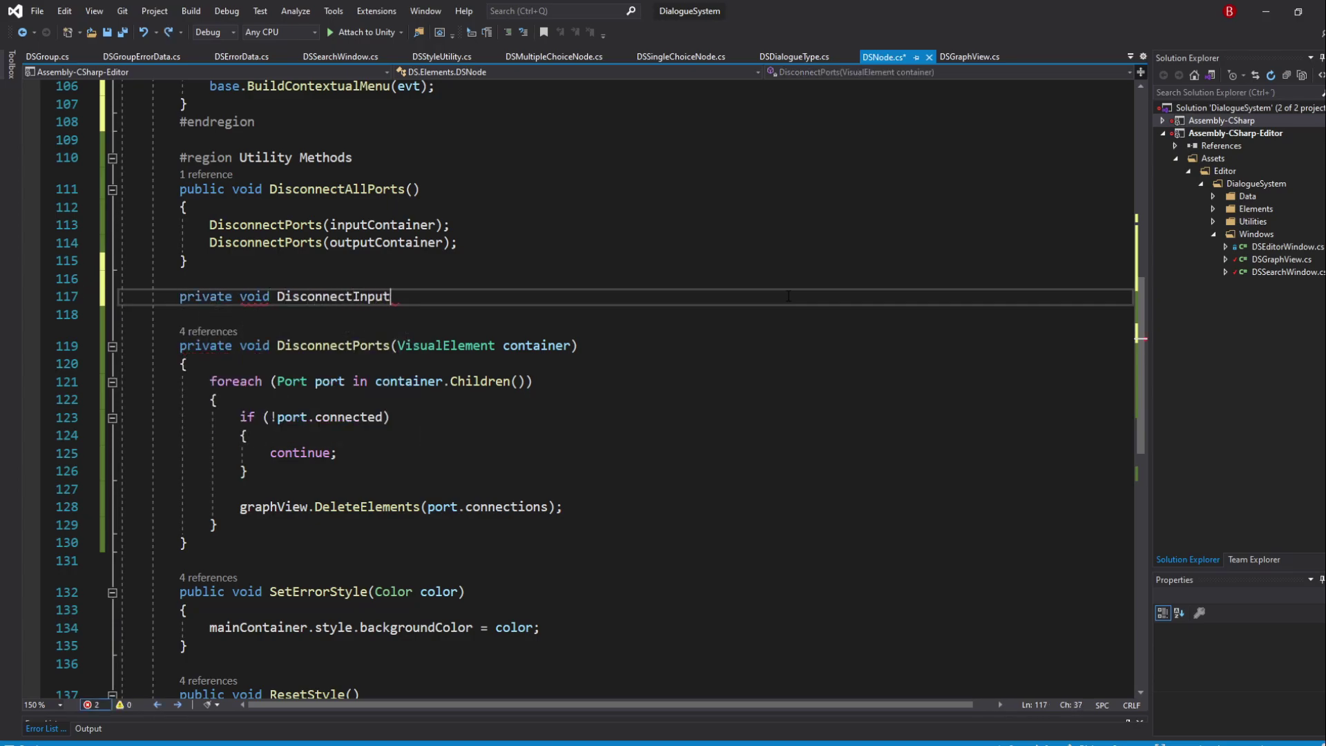
type("Ports()")
key("Return")
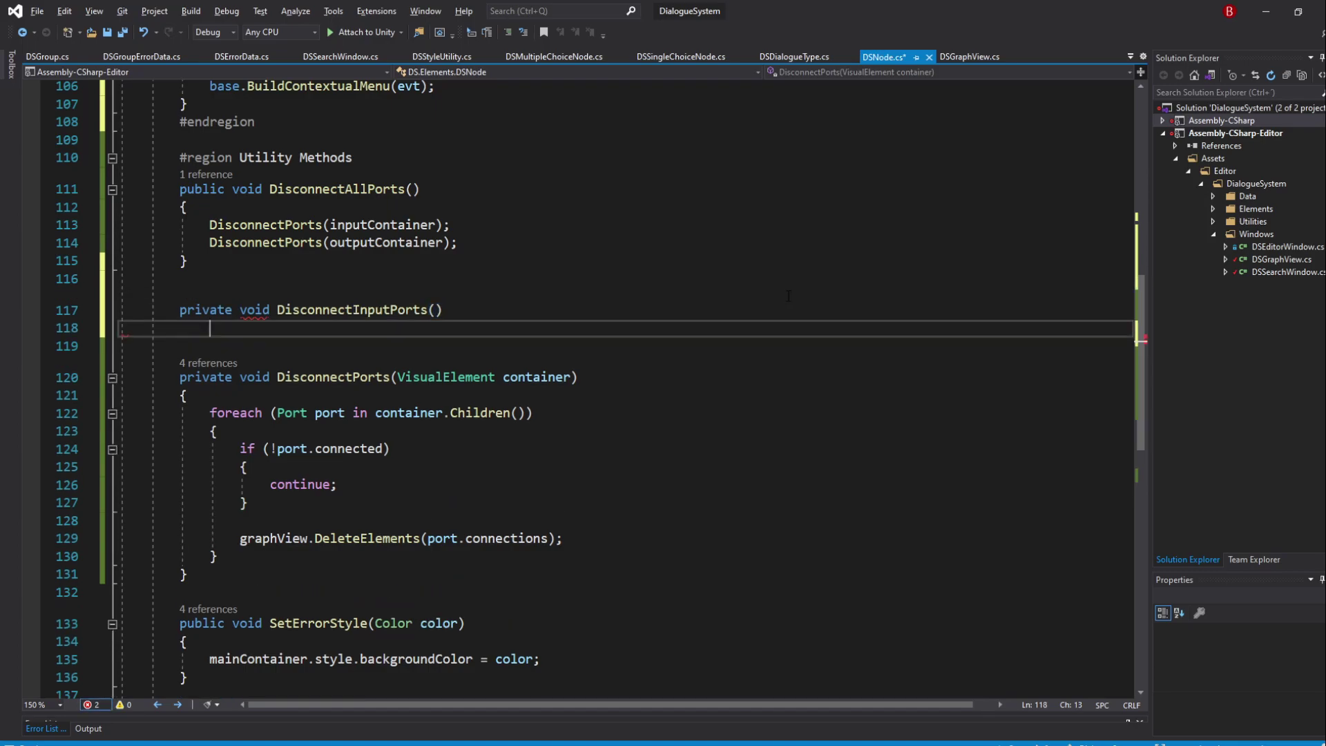
type("{")
key("Return")
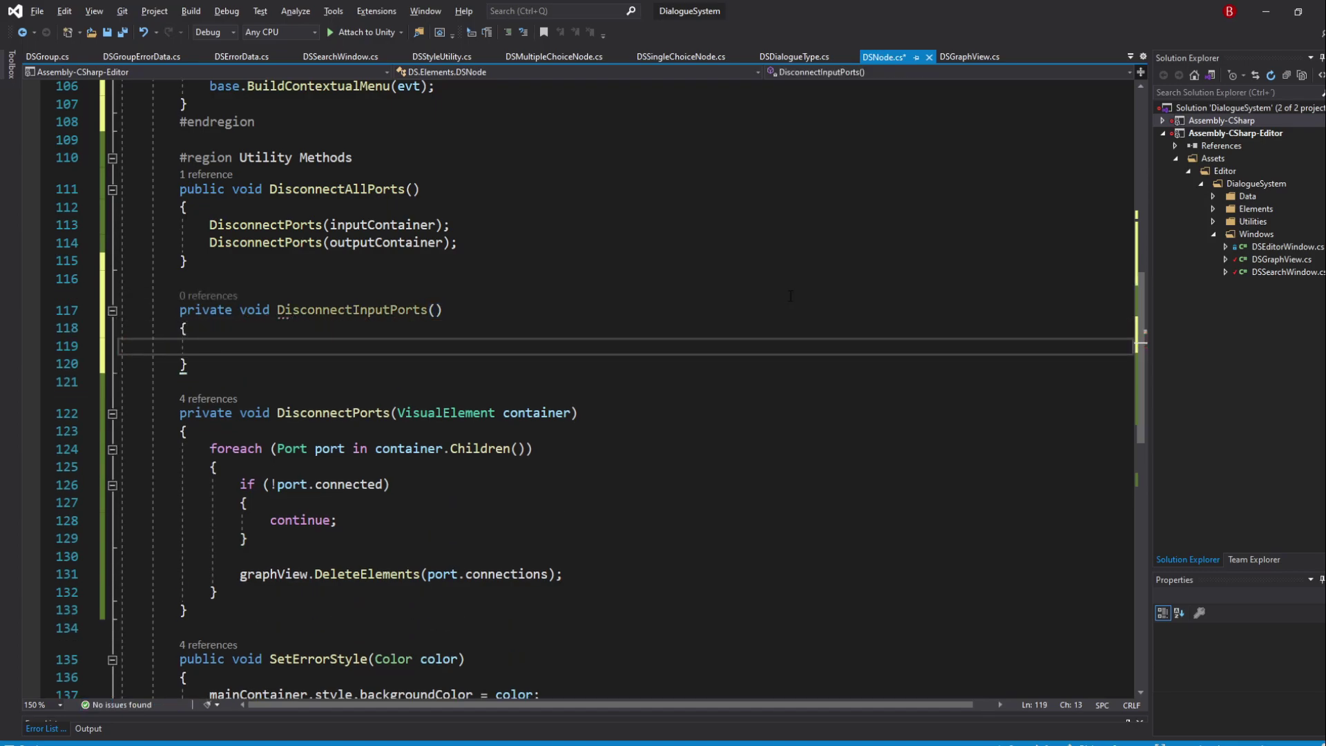
left_click(451, 225)
key("shift+Up")
left_click(502, 346)
key("ctrl+v")
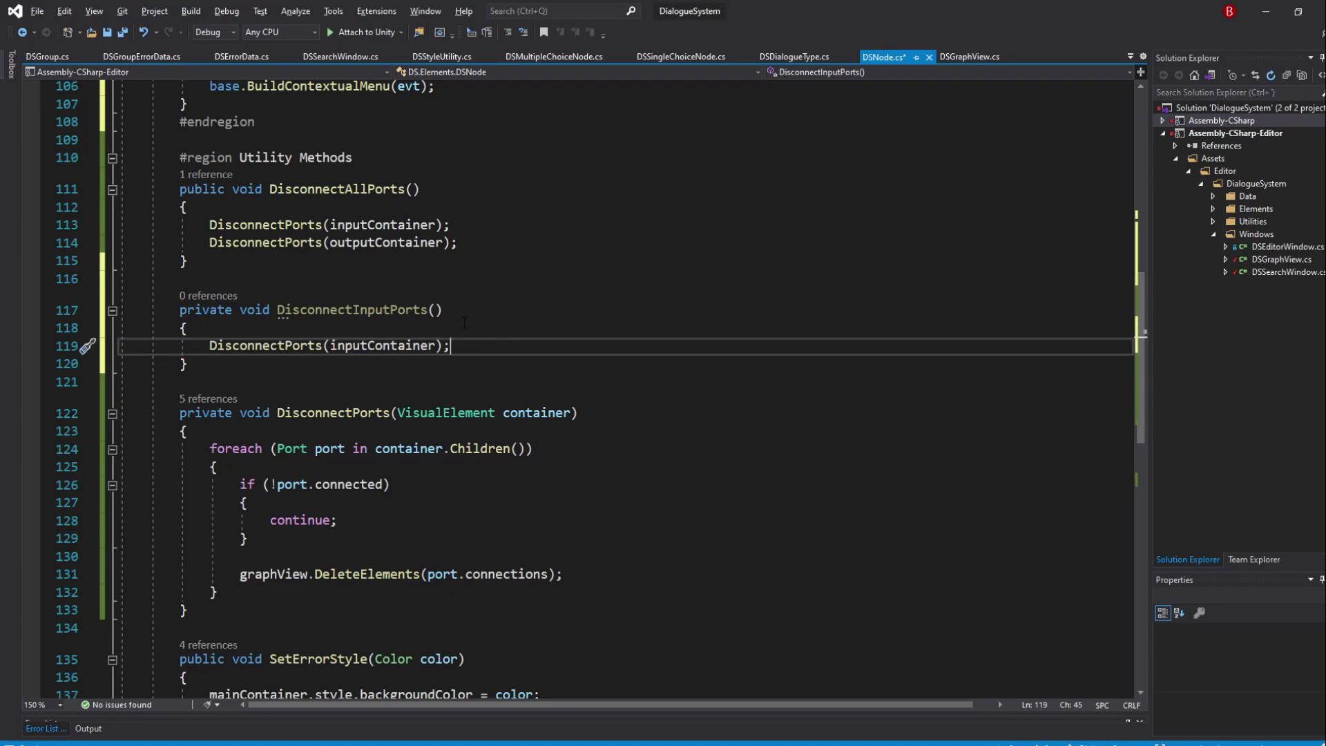
Step: Replace the input disconnect calls on line 113 and in the menu action with DisconnectInputPorts()
left_click_drag(443, 310, 277, 310)
key("ctrl+c")
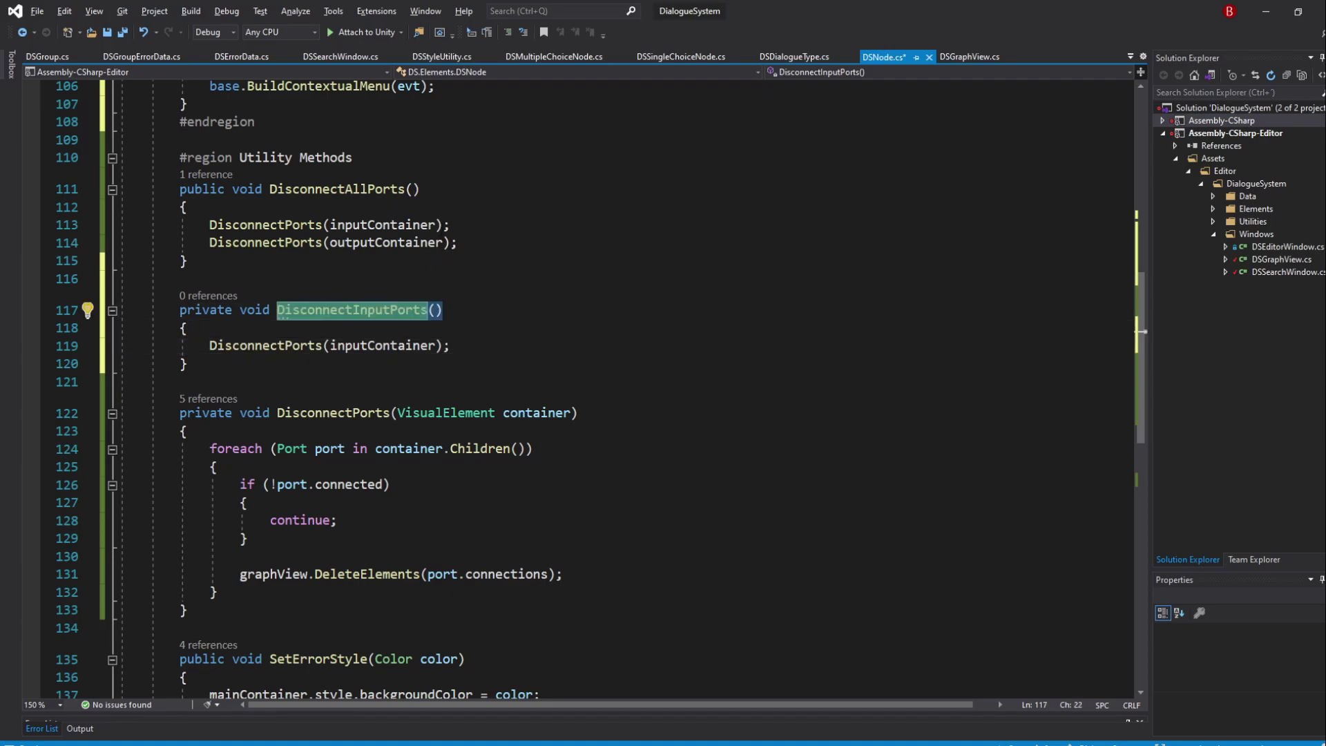
left_click_drag(444, 226, 209, 224)
key("ctrl+v")
scroll(622, 383, "up", 3)
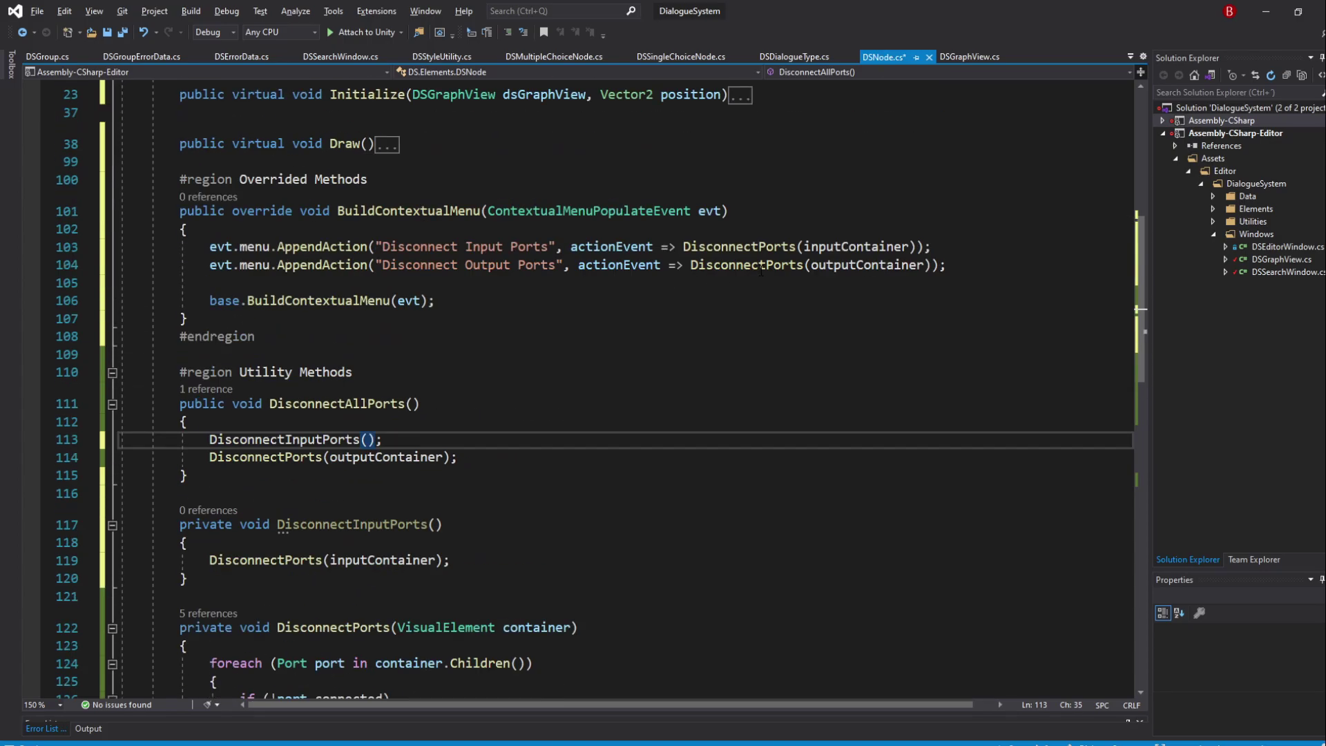
scroll(622, 384, "up", 3)
scroll(622, 383, "up", 2)
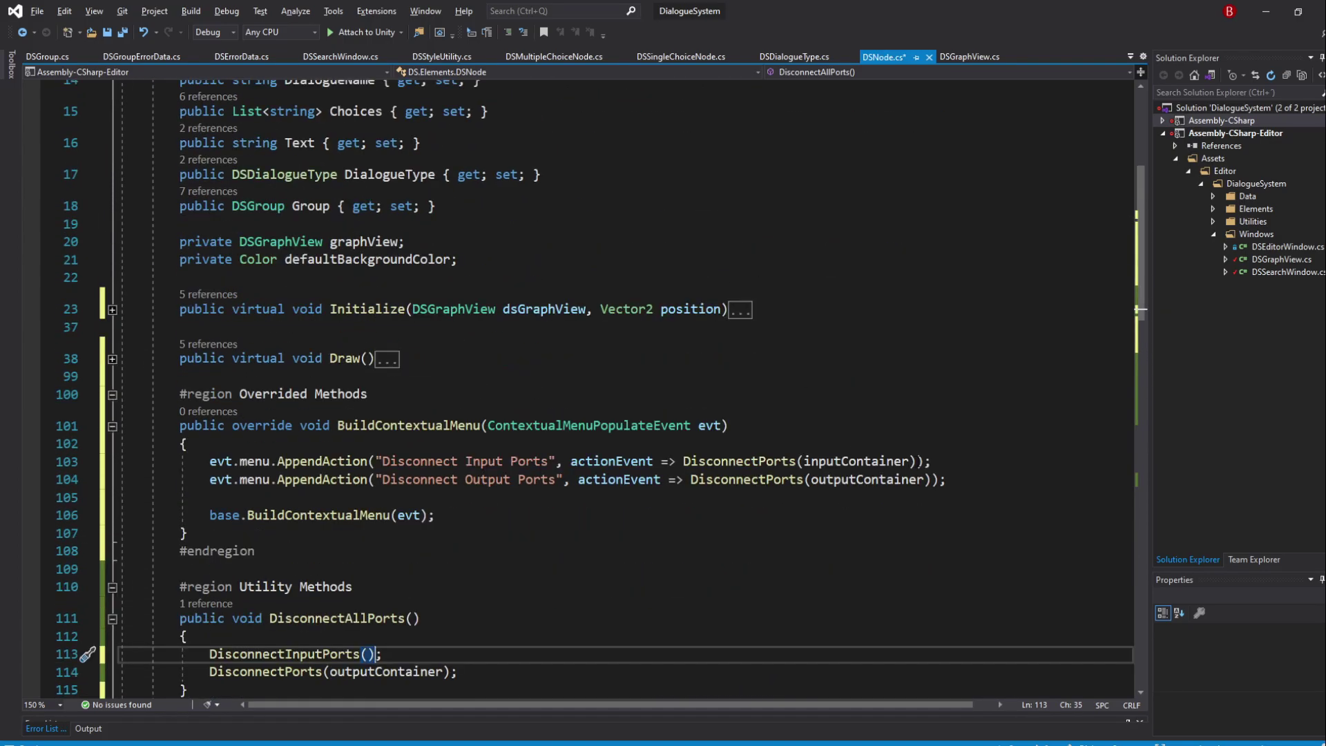
left_click_drag(881, 461, 684, 462)
key("ctrl+v")
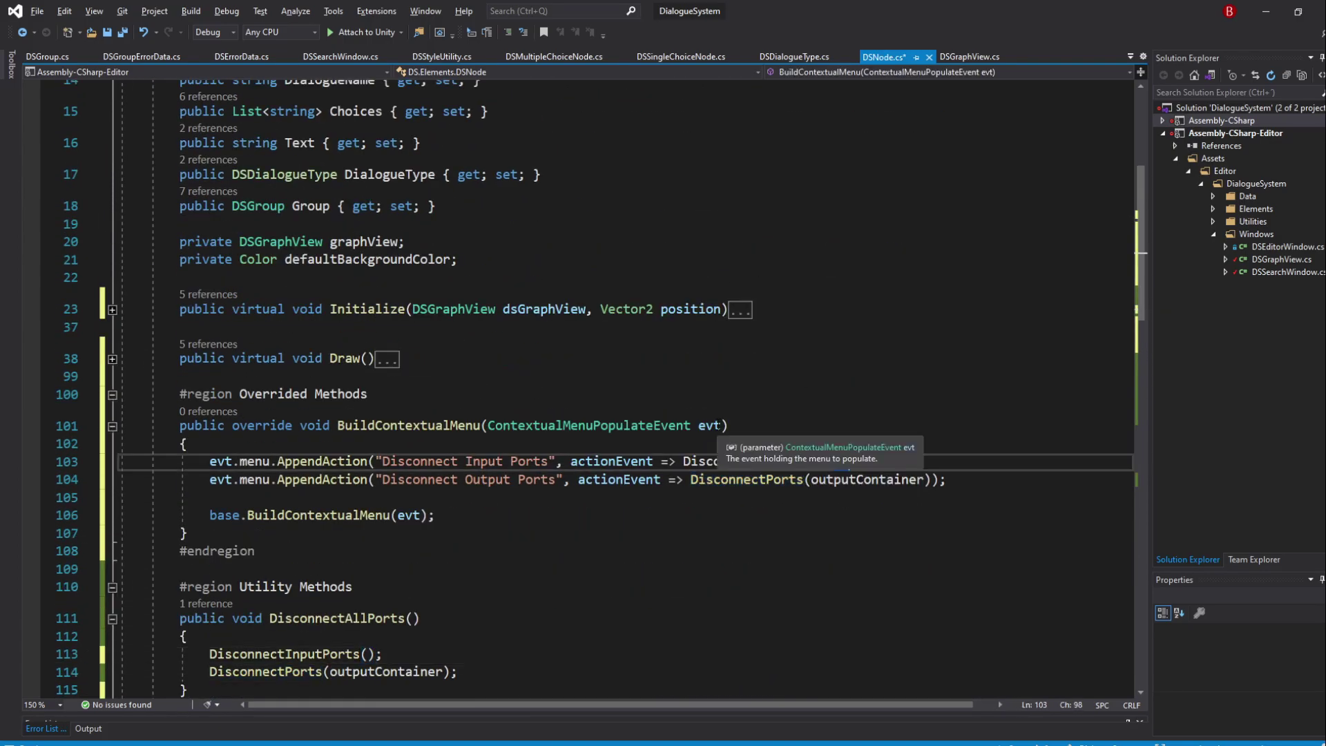
scroll(704, 416, "down", 7)
Step: Duplicate DisconnectInputPorts as DisconnectOutputPorts, calling DisconnectPorts(outputContainer)
left_click(472, 416)
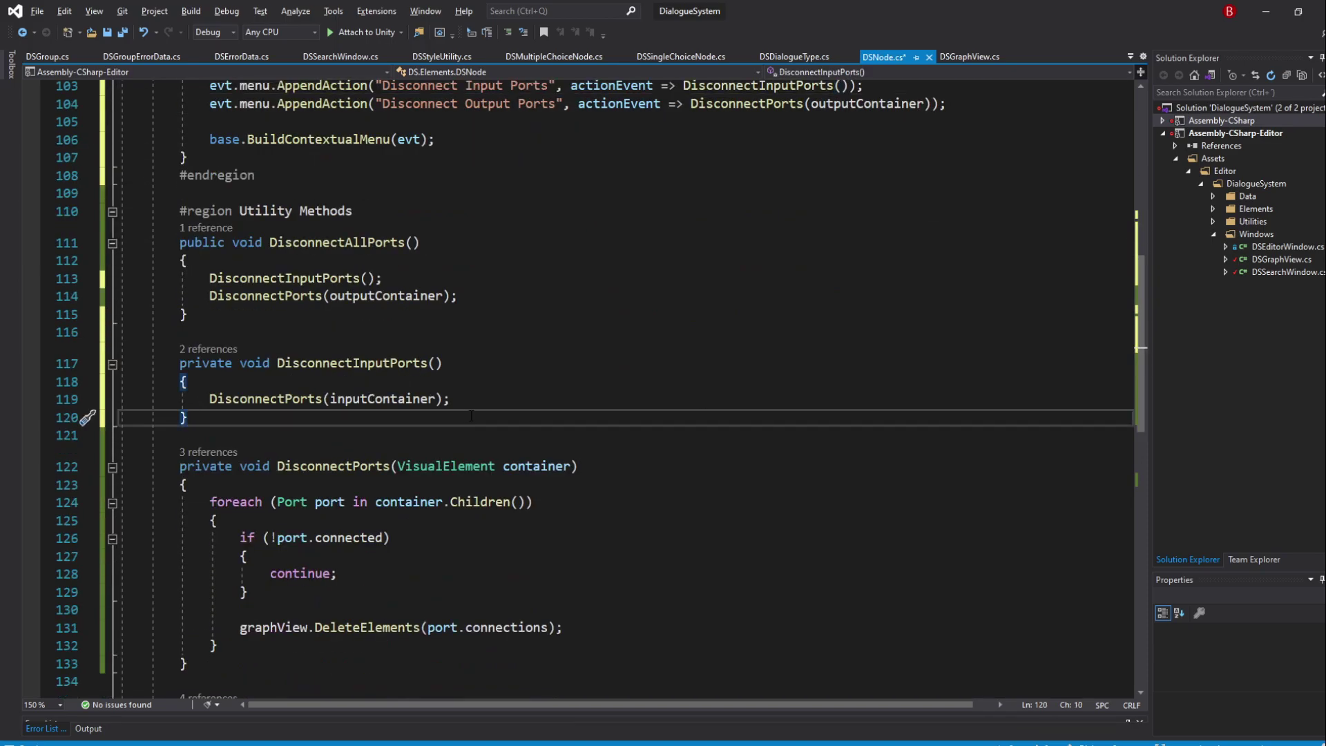
left_click_drag(472, 416, 118, 364)
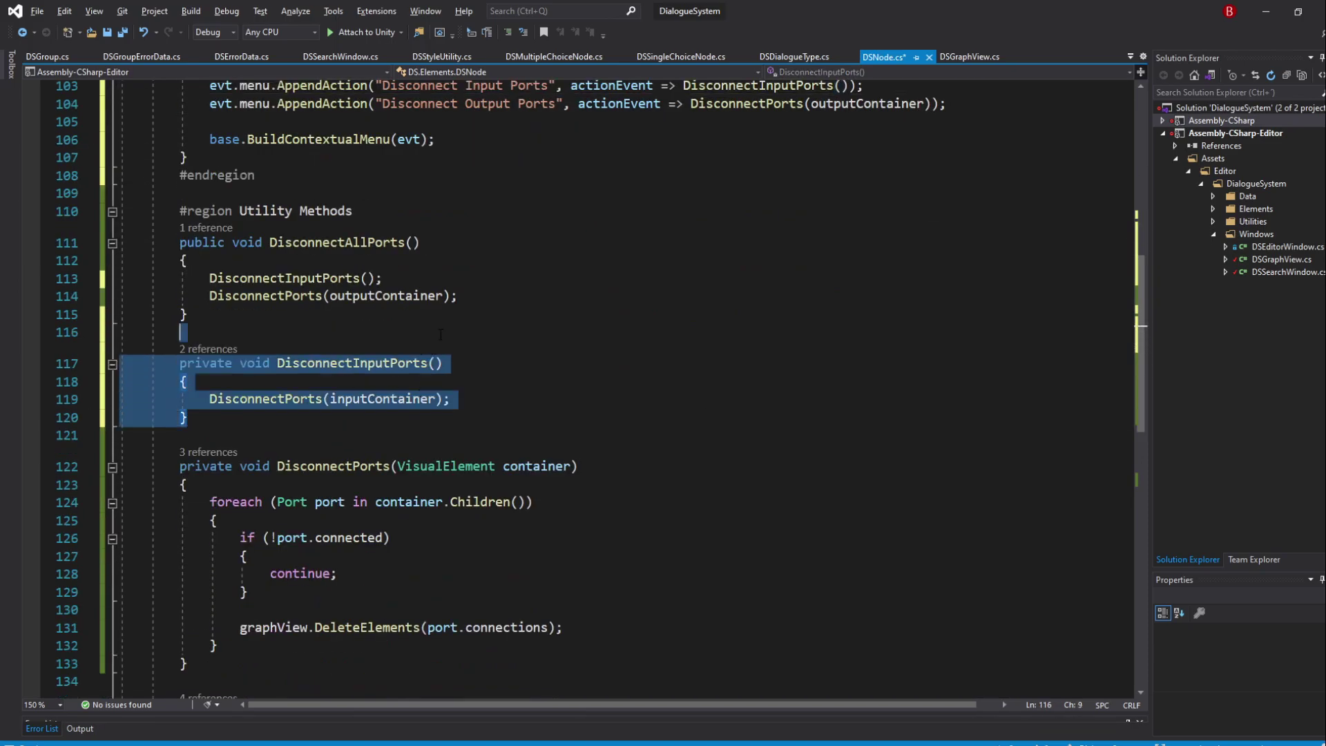
key("ctrl+c")
left_click(472, 416)
key("Return")
key("Return")
key("ctrl+v")
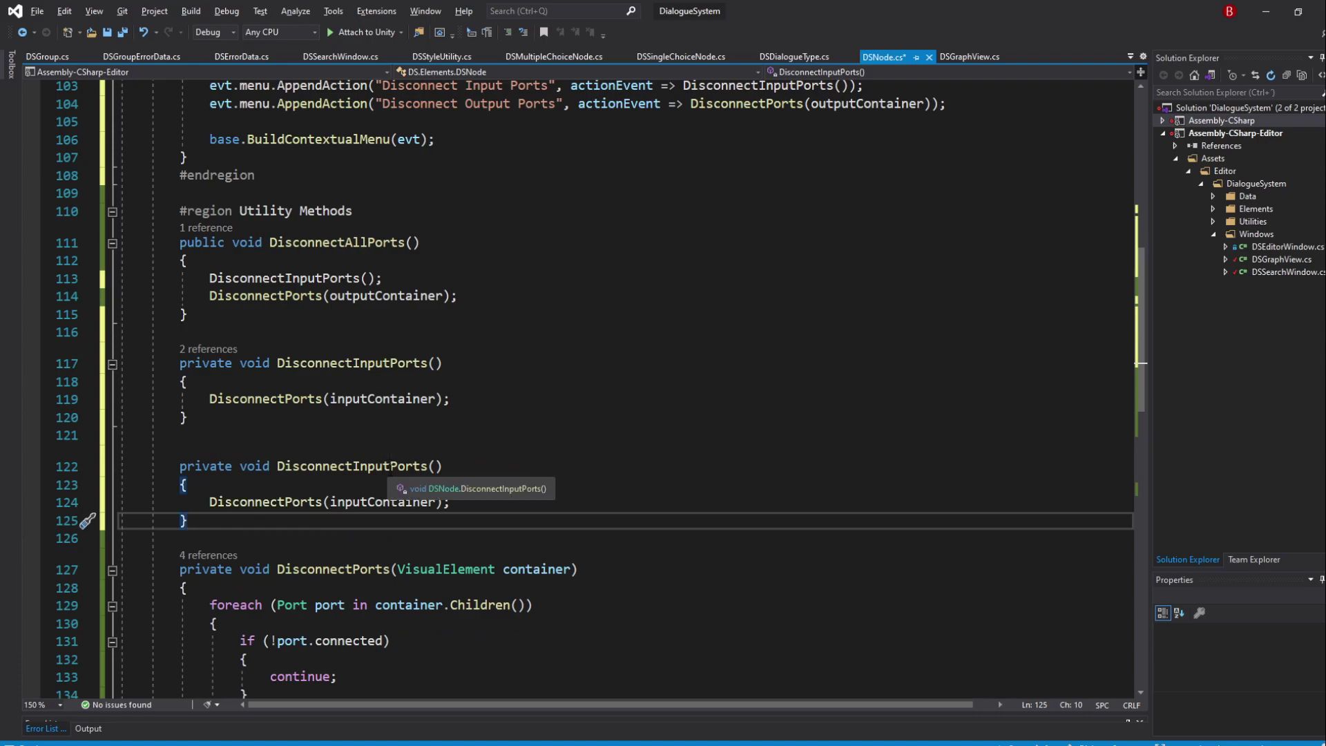
left_click(355, 466)
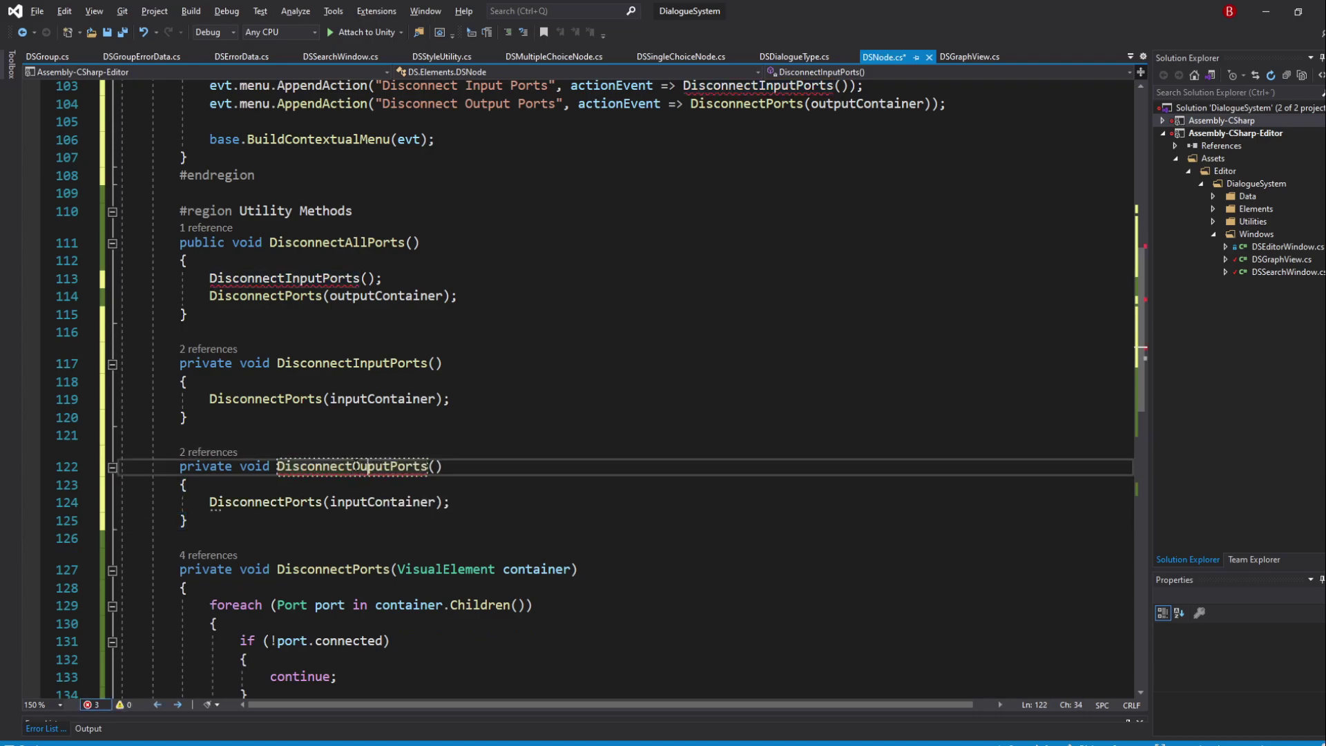
type("Out")
key("Delete")
key("Delete")
left_click(337, 502)
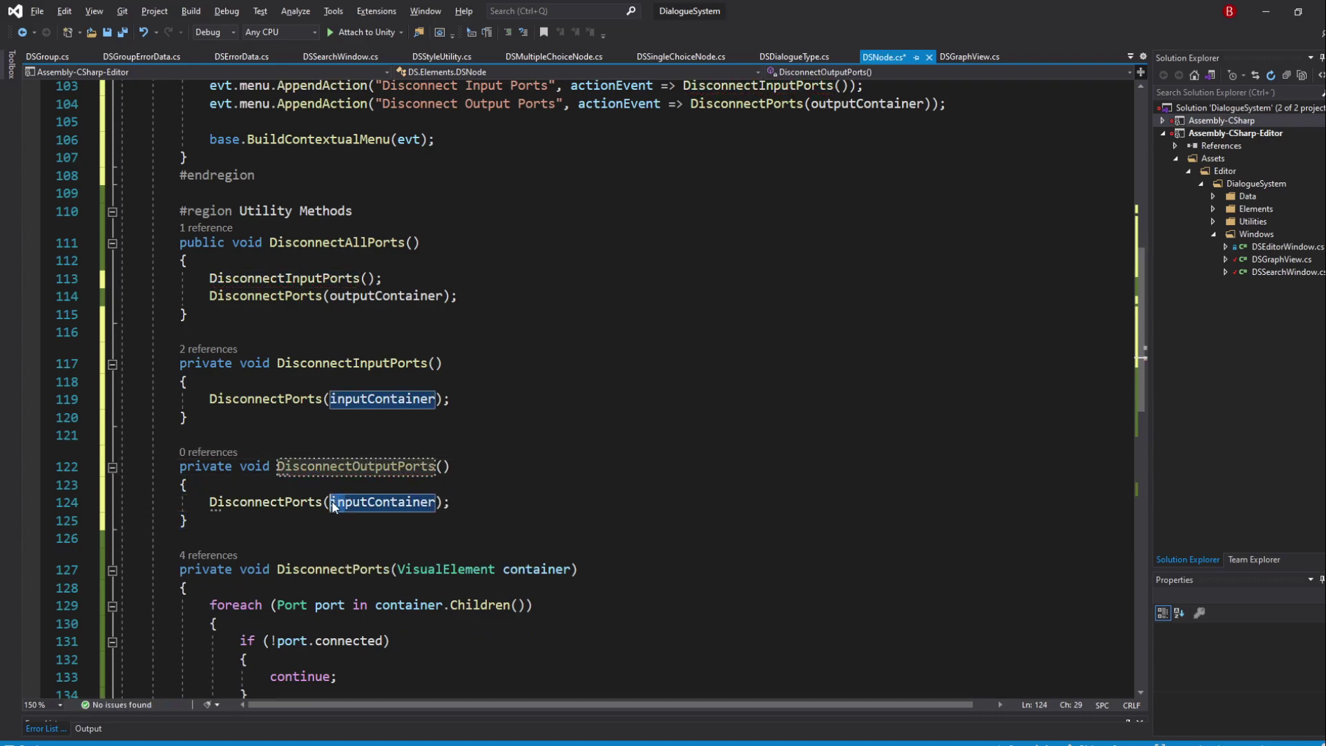
key("BackSpace")
type("out")
key("Delete")
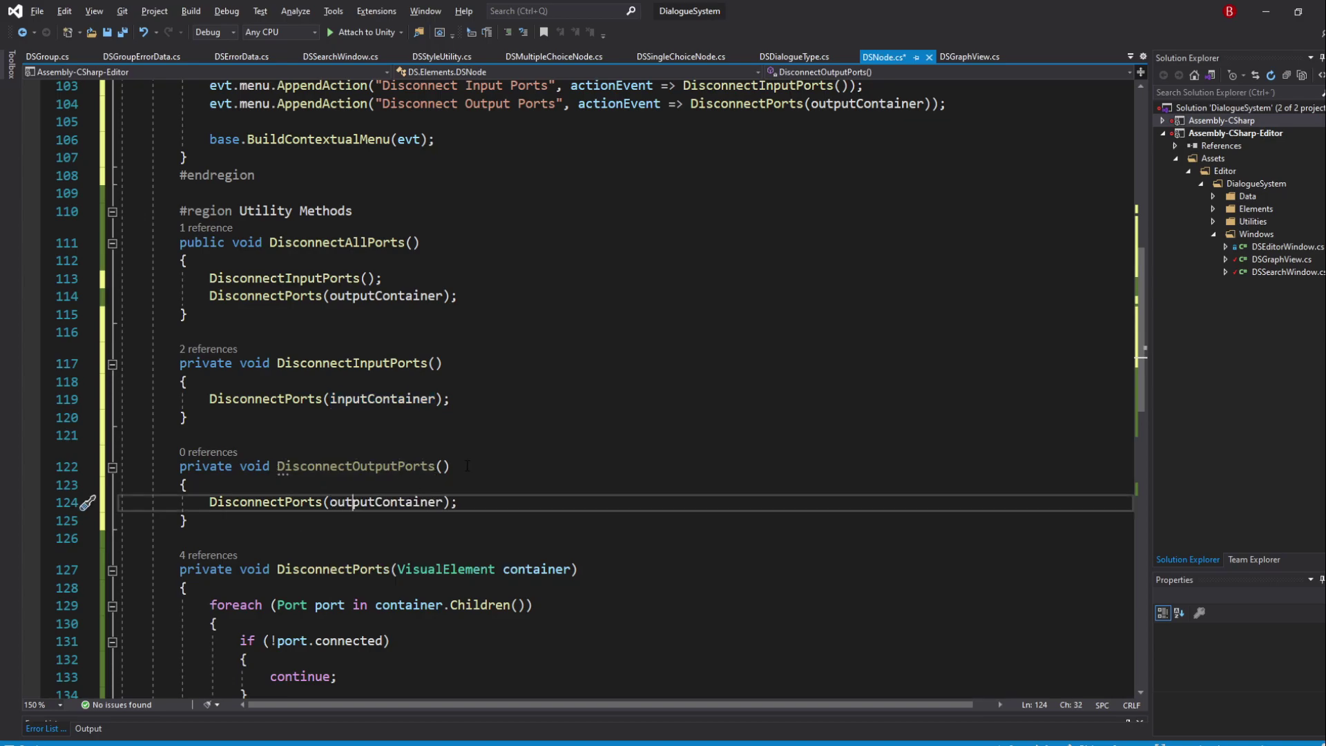
Step: Use DisconnectOutputPorts() in DisconnectAllPorts and the output menu action, then save DSNode.cs
left_click_drag(451, 466, 277, 466)
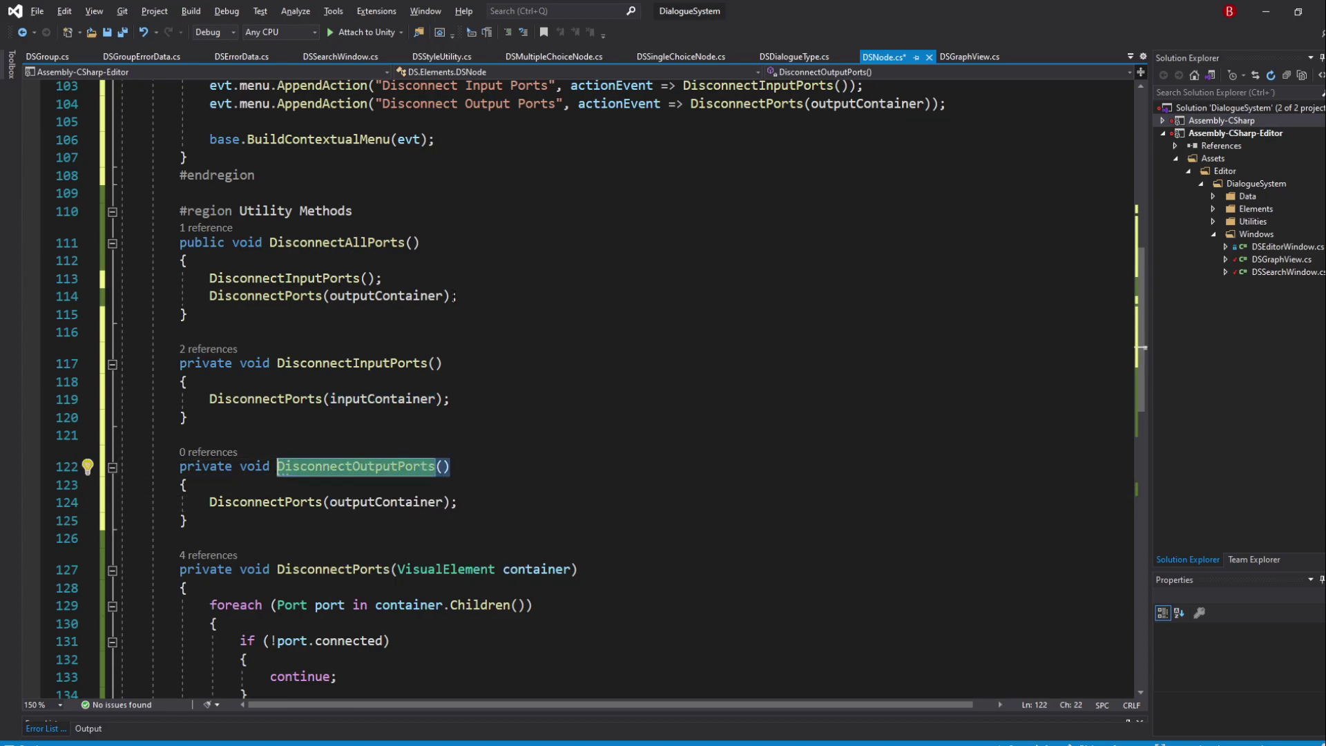
left_click_drag(451, 296, 209, 296)
key("ctrl+v")
scroll(926, 216, "up", 1)
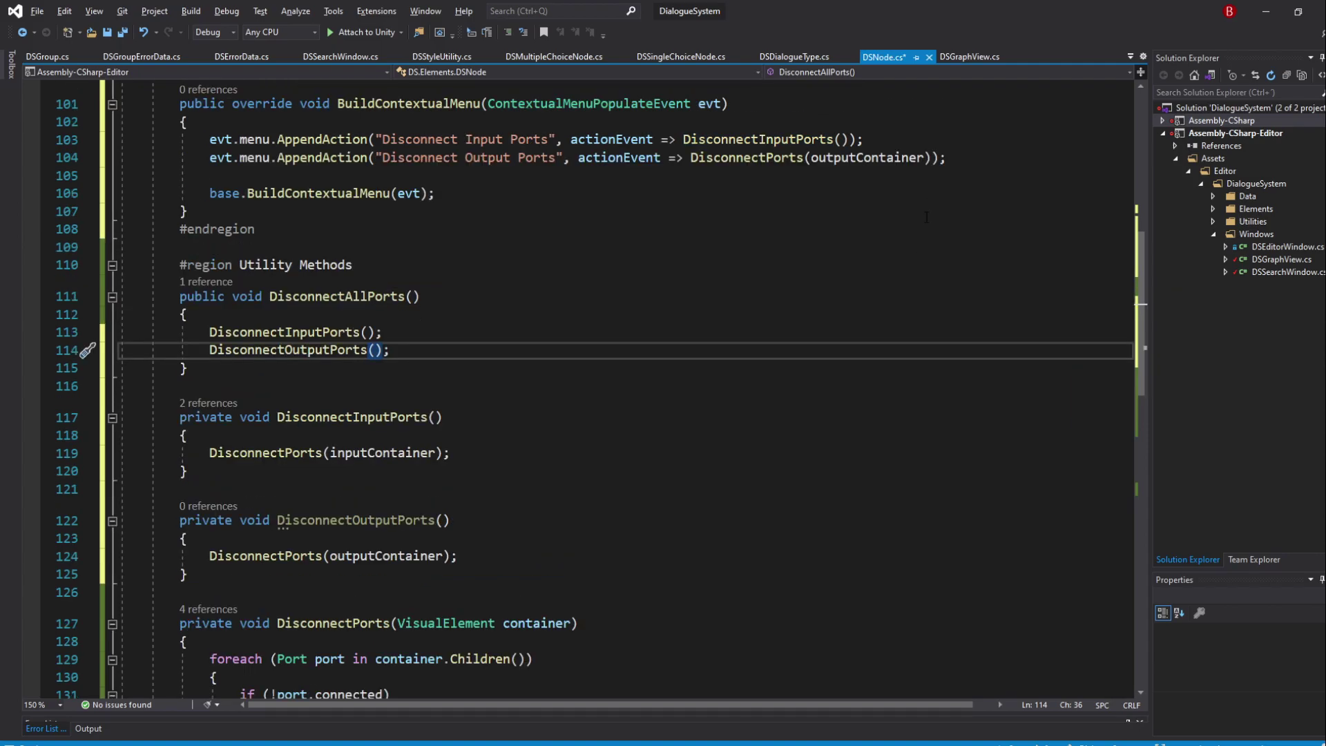
left_click_drag(923, 158, 690, 158)
key("ctrl+v")
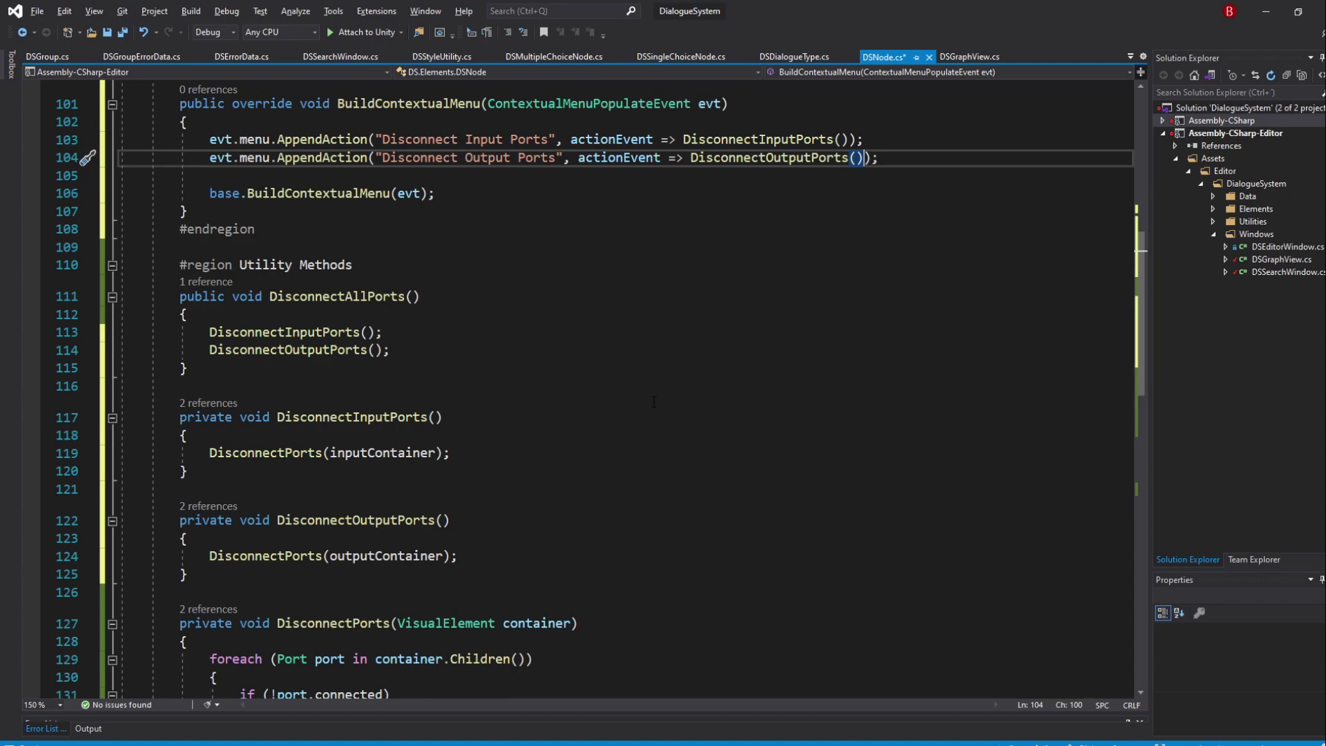
key("ctrl+s")
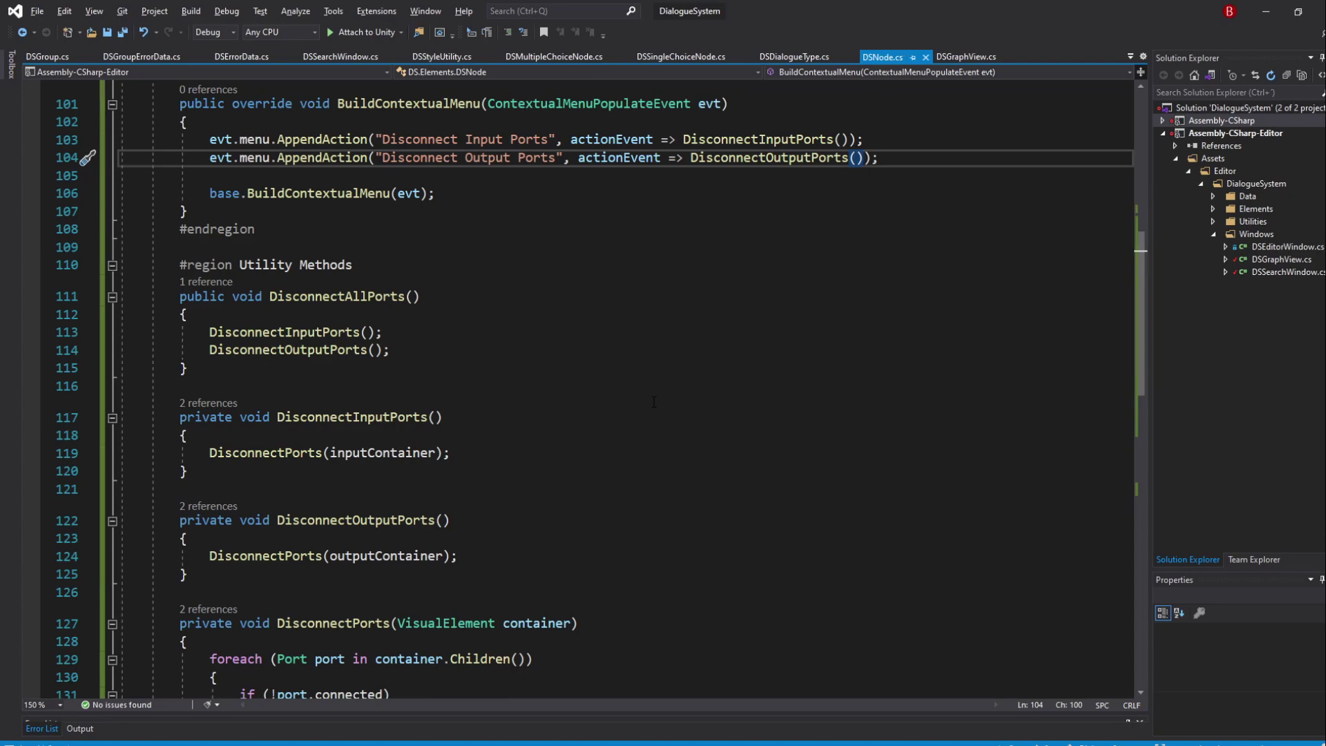
Step: In Unity, add multiple-choice and single-choice nodes and link New Choice to the single-choice node
key("alt+Tab")
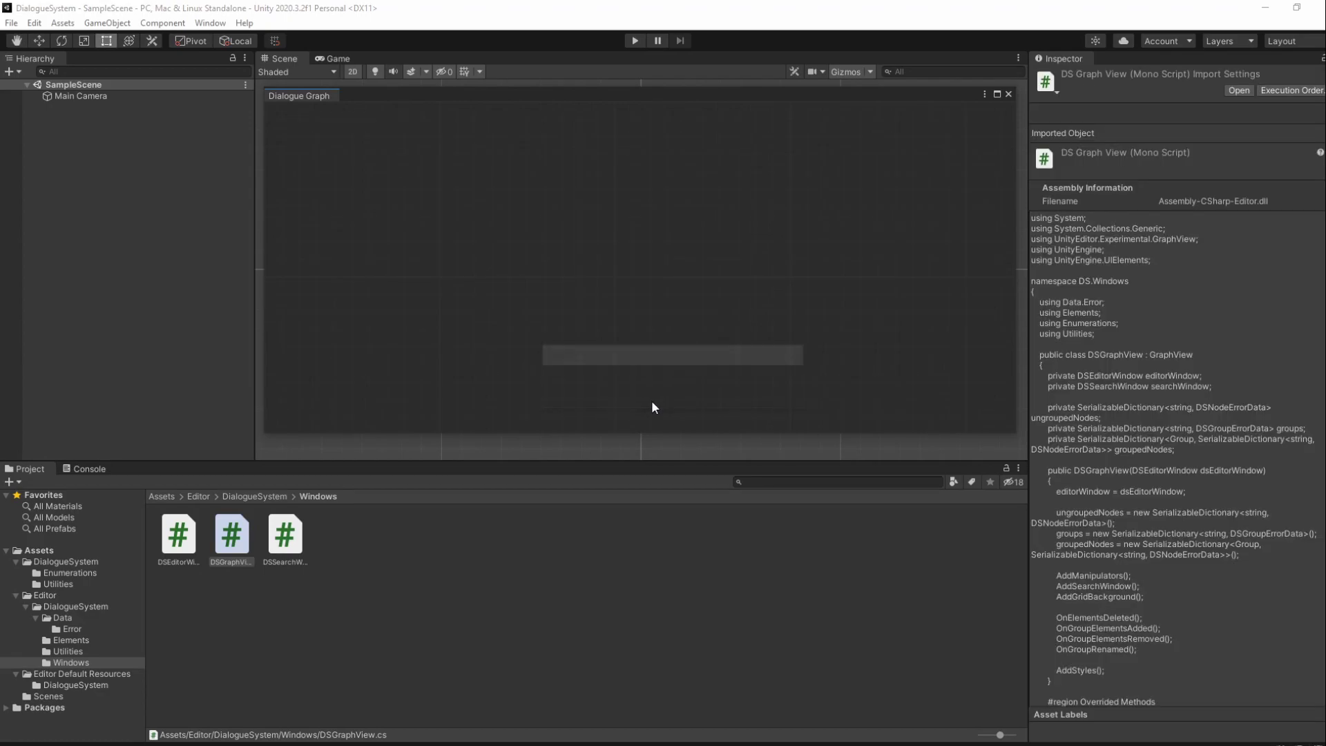
right_click(421, 187)
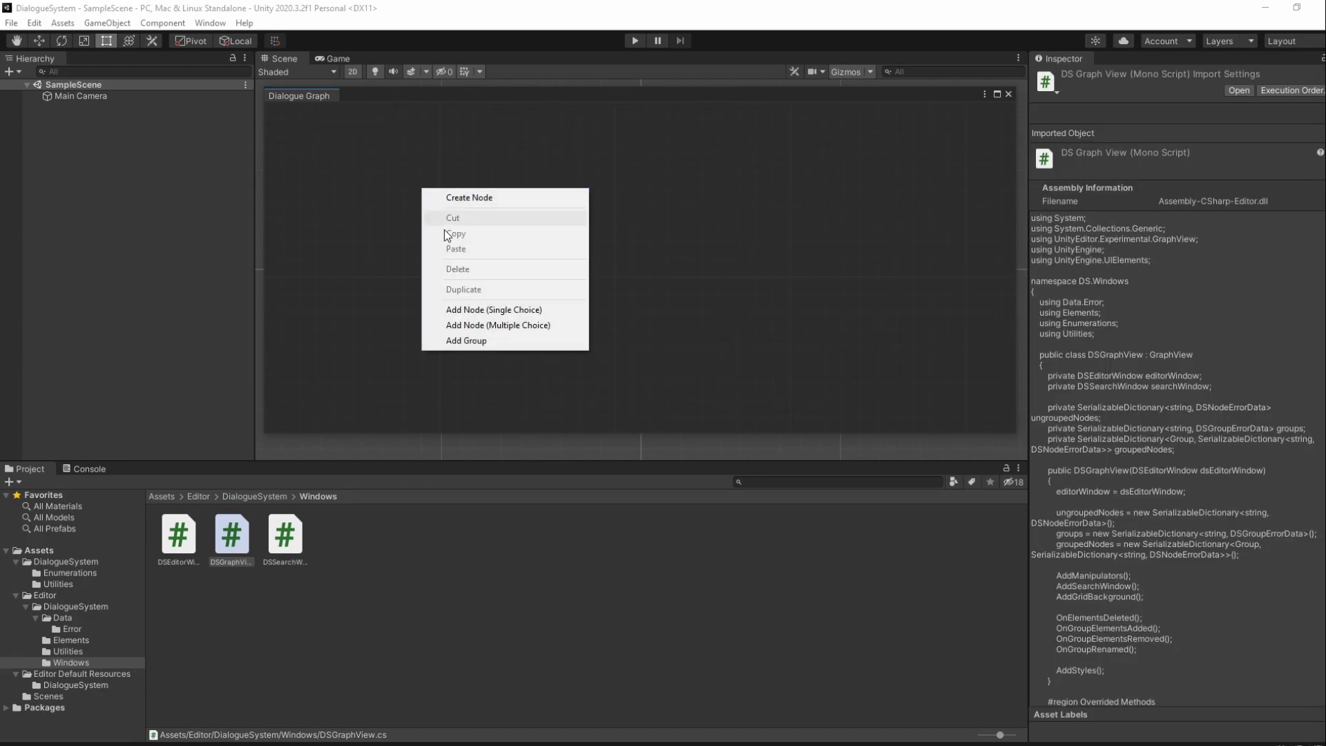
left_click(486, 324)
right_click(733, 201)
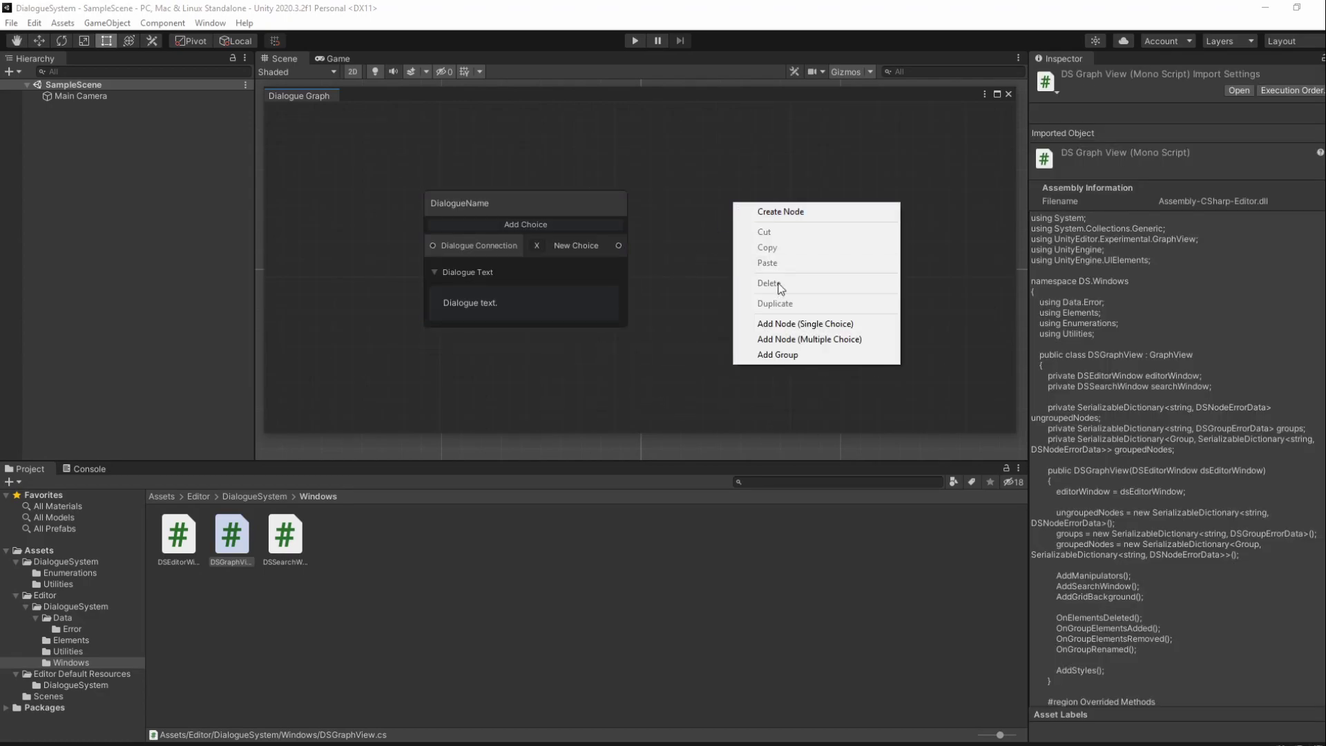
left_click(799, 321)
right_click(593, 208)
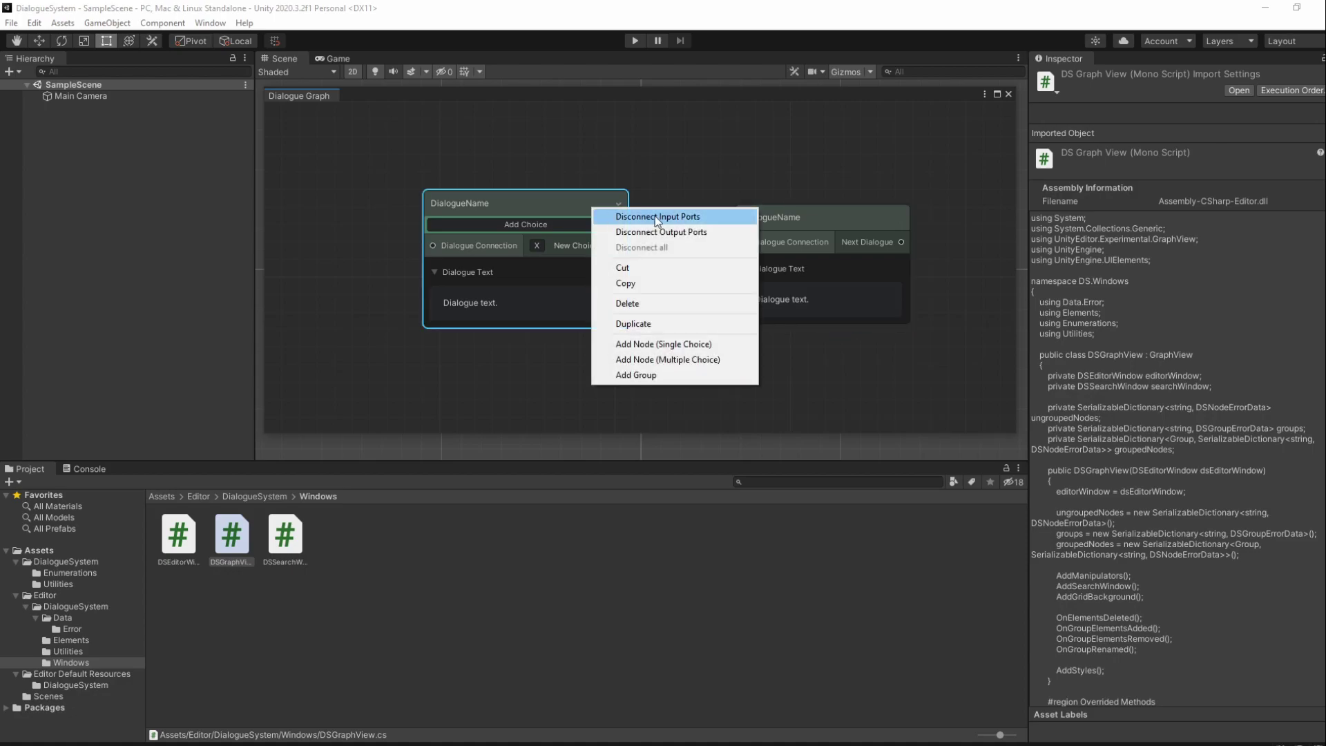
left_click(668, 168)
left_click_drag(620, 246, 737, 242)
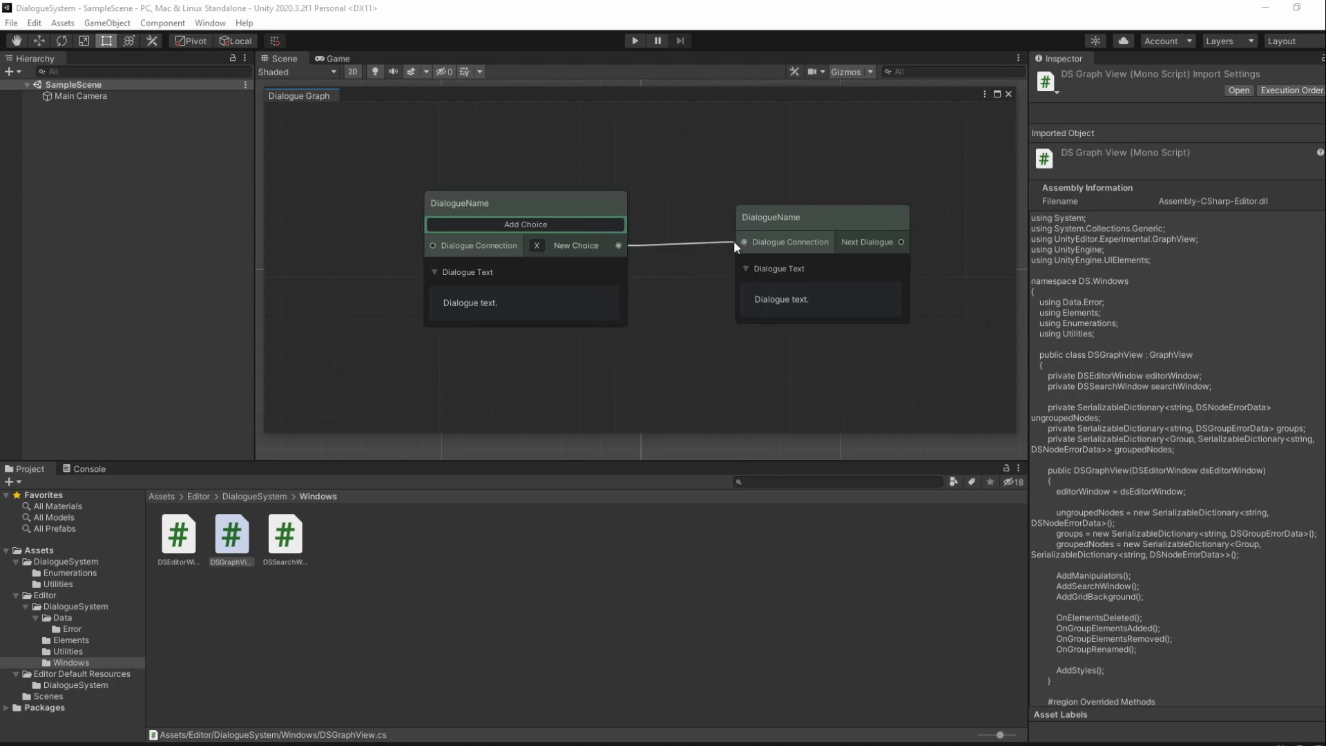
Step: Remove the link using the left node's Disconnect Input Ports and Disconnect Output Ports
right_click(544, 208)
left_click(573, 220)
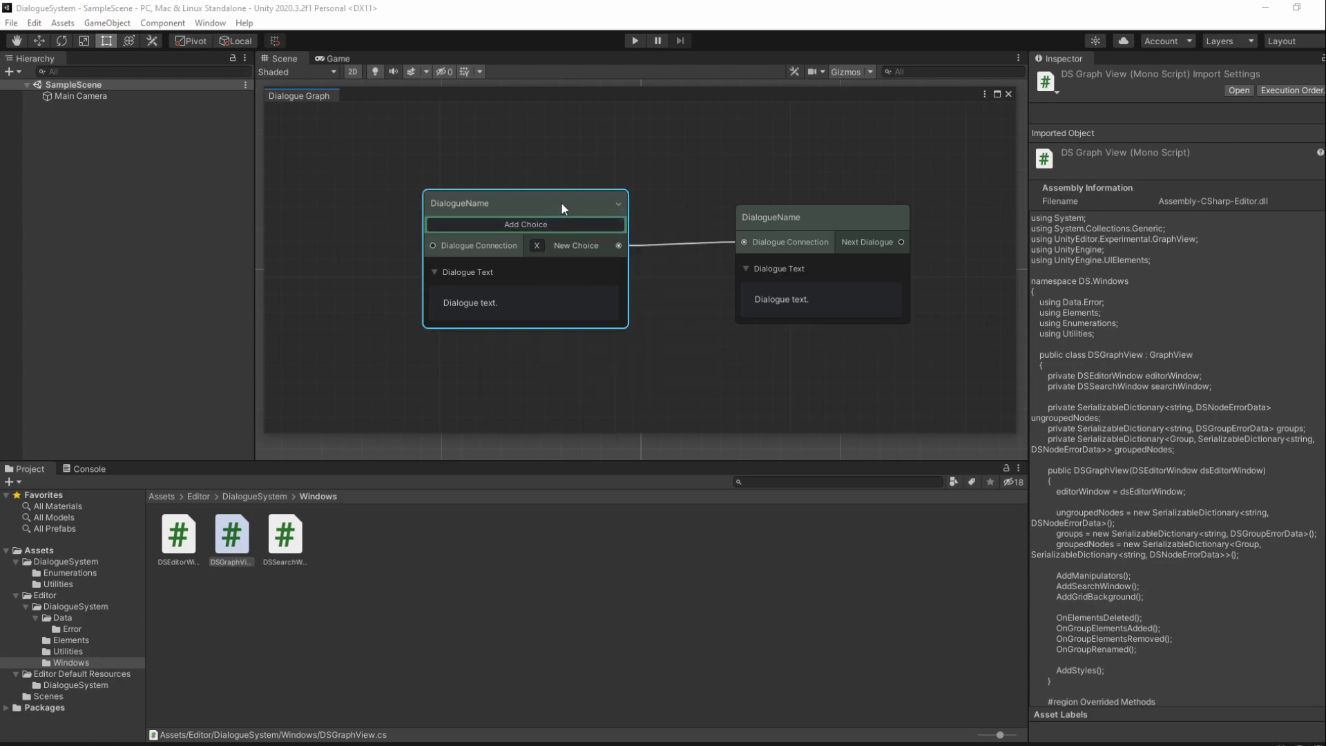
right_click(561, 202)
left_click(596, 228)
left_click(595, 387)
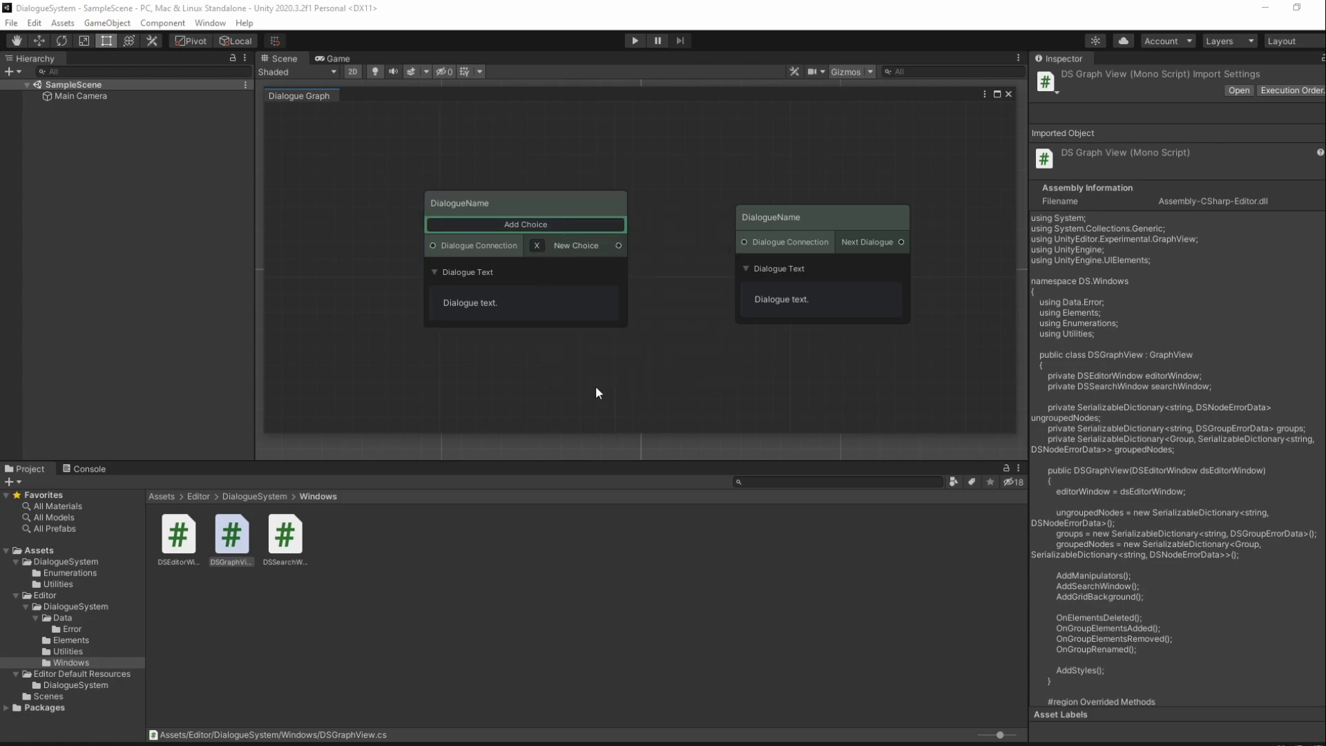
Step: Add a third single-choice node, chain all three nodes, then disconnect the right node's input ports
right_click(372, 375)
left_click(438, 496)
mouse_move(495, 392)
left_mouse_down()
mouse_move(429, 356)
mouse_move(344, 203)
left_mouse_up()
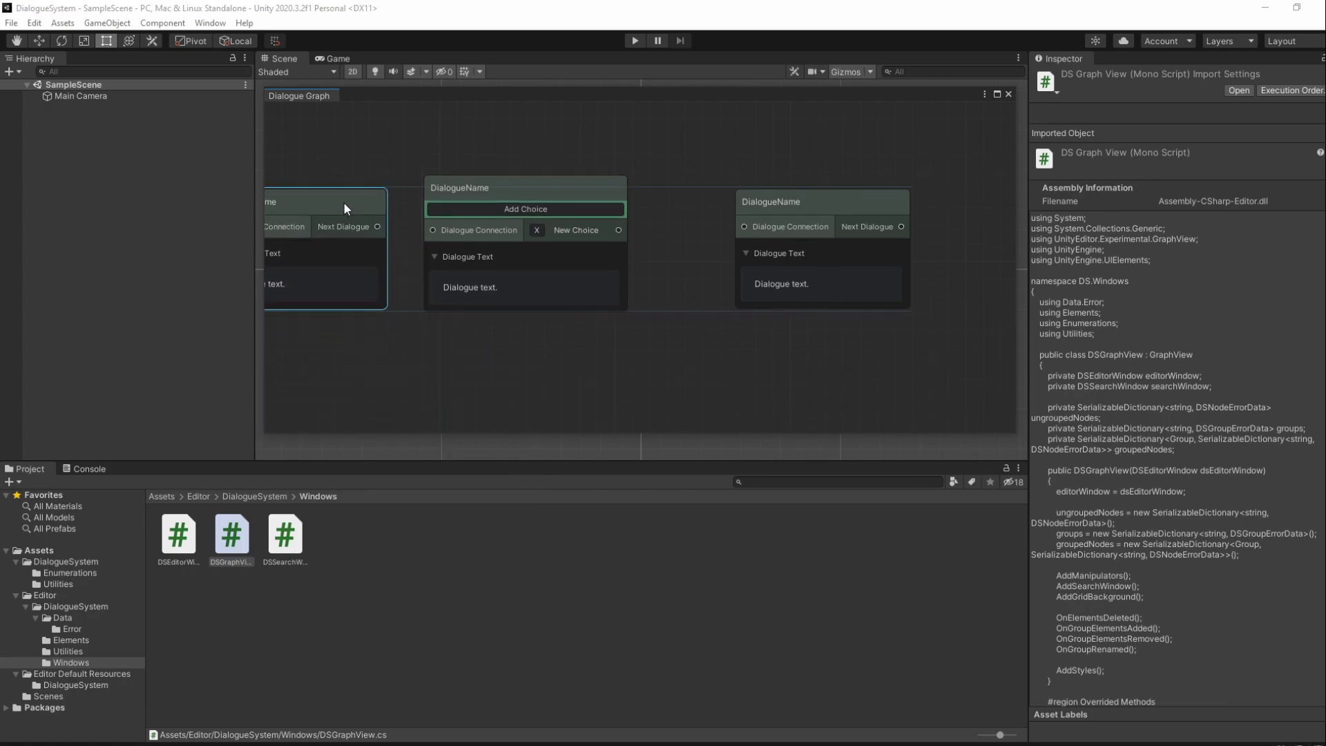
key("a")
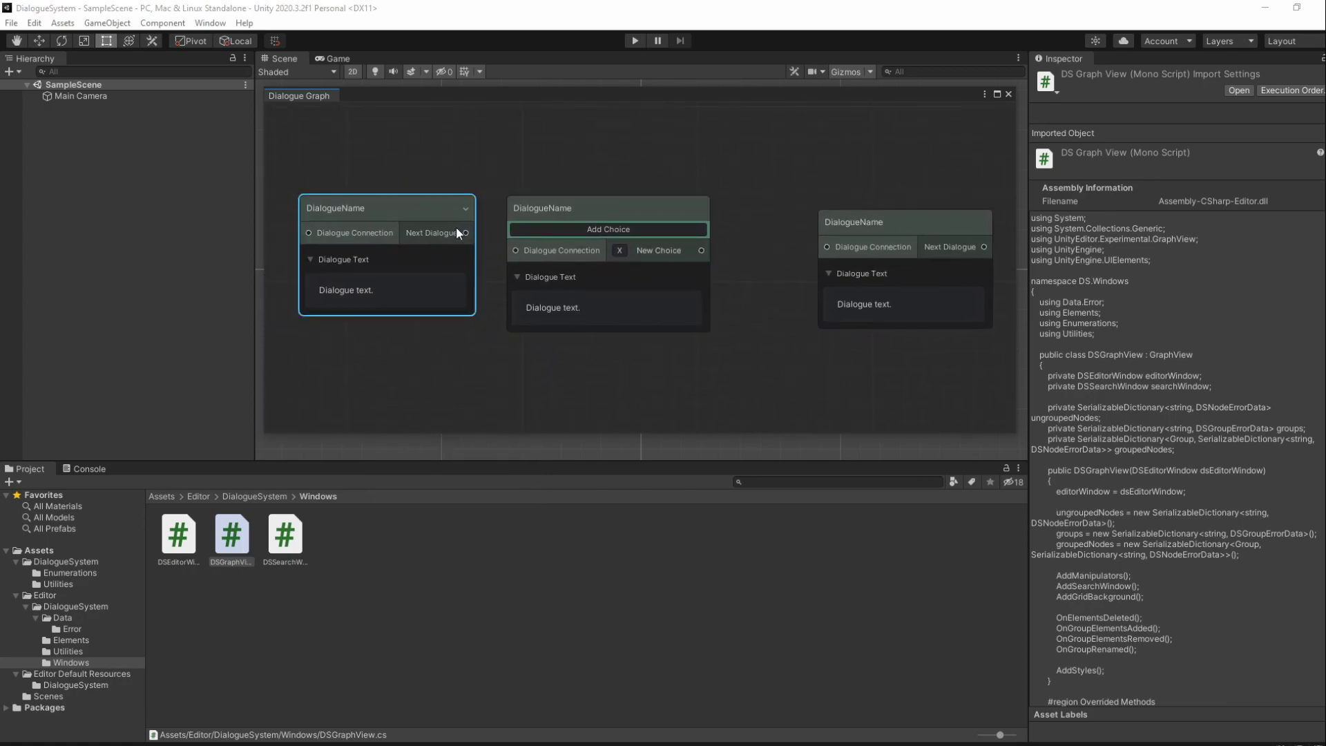
left_click_drag(465, 232, 514, 253)
left_click_drag(702, 249, 834, 246)
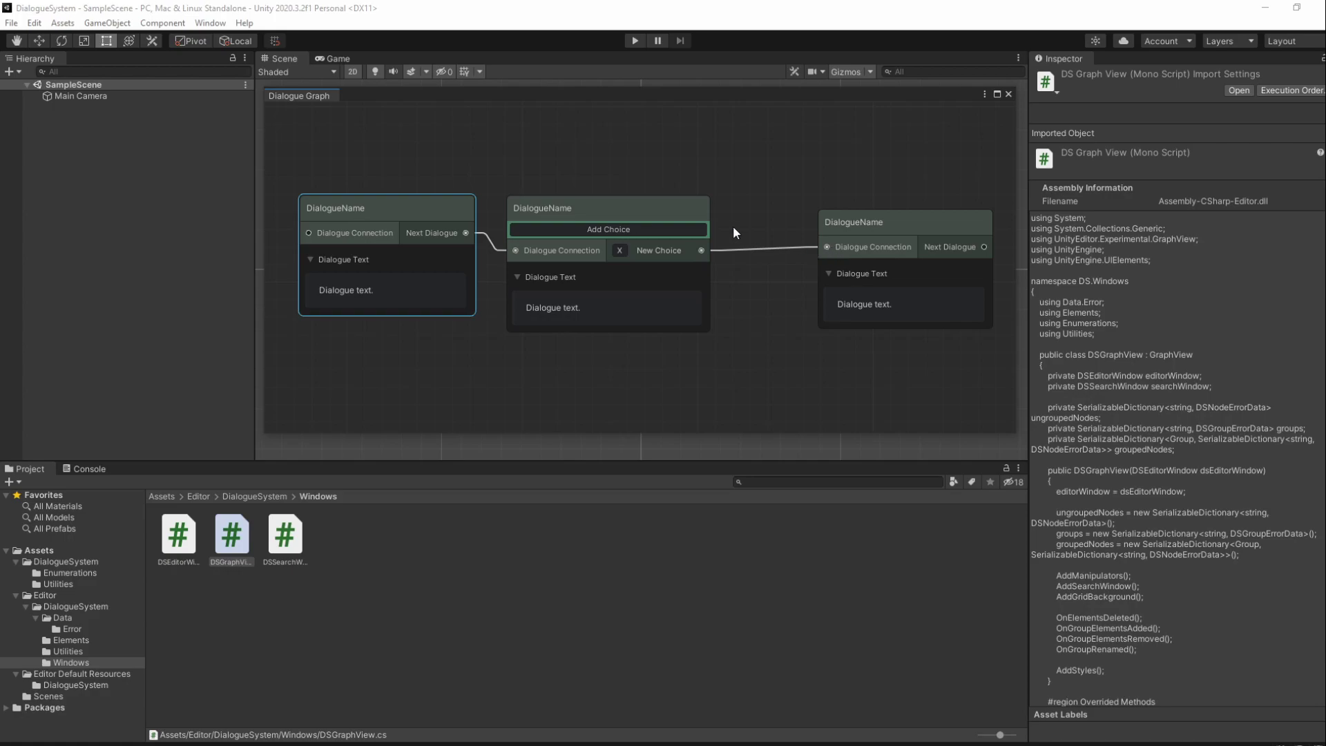
mouse_move(905, 222)
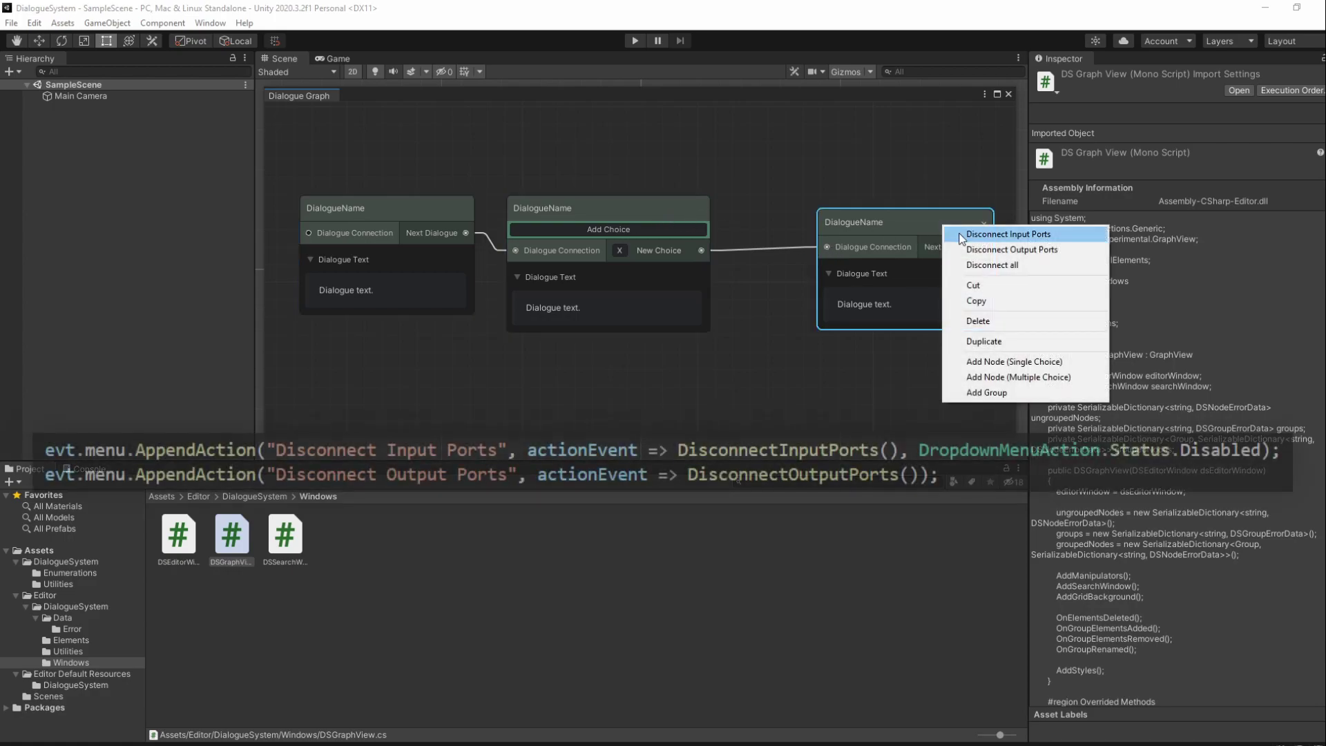
left_click(964, 235)
Step: Select all three dialogue nodes and delete them
right_click(426, 214)
left_click(457, 236)
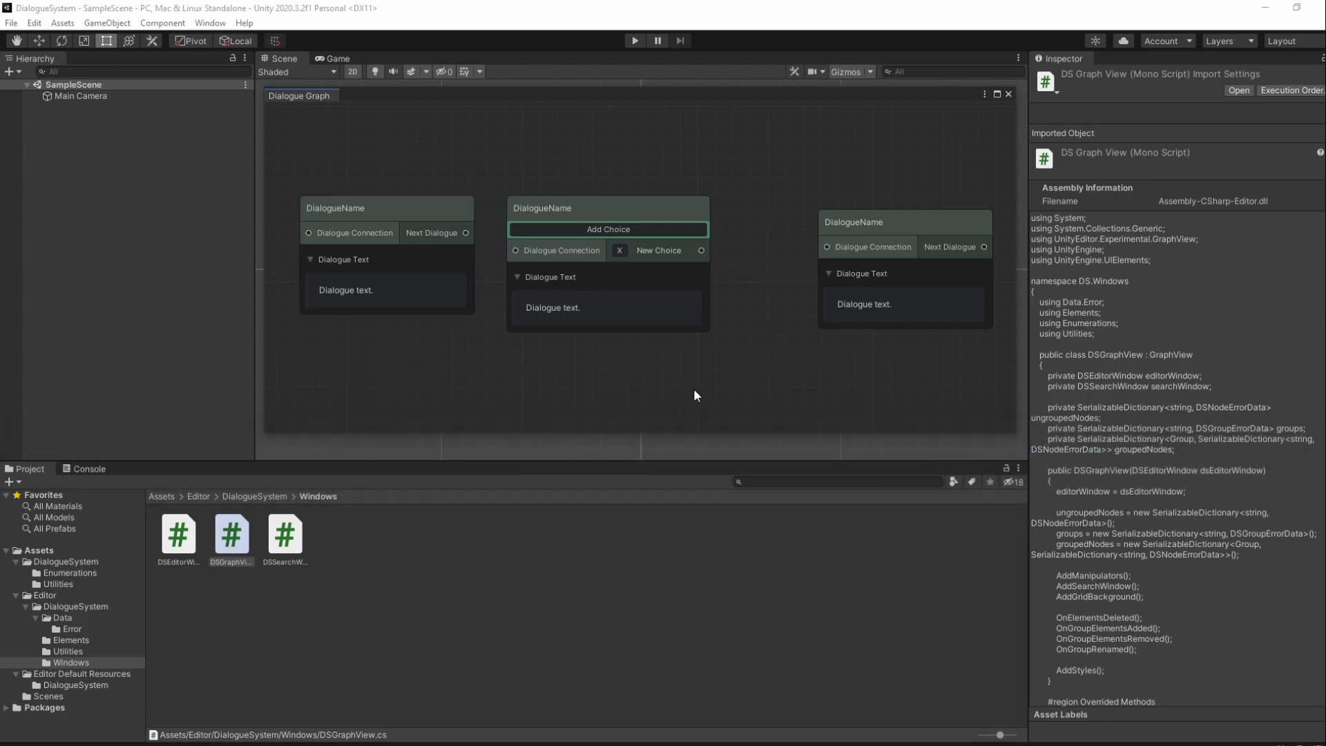
left_click_drag(379, 154, 880, 353)
key("Delete")
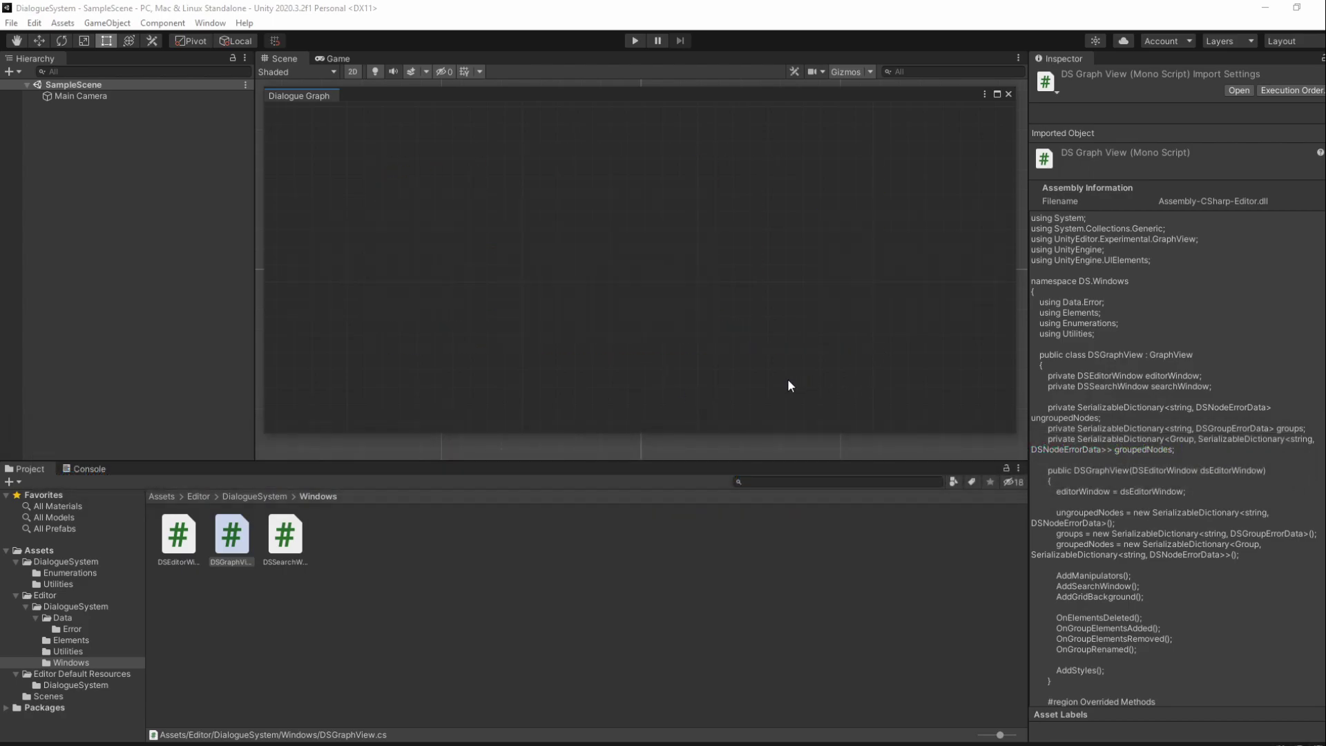